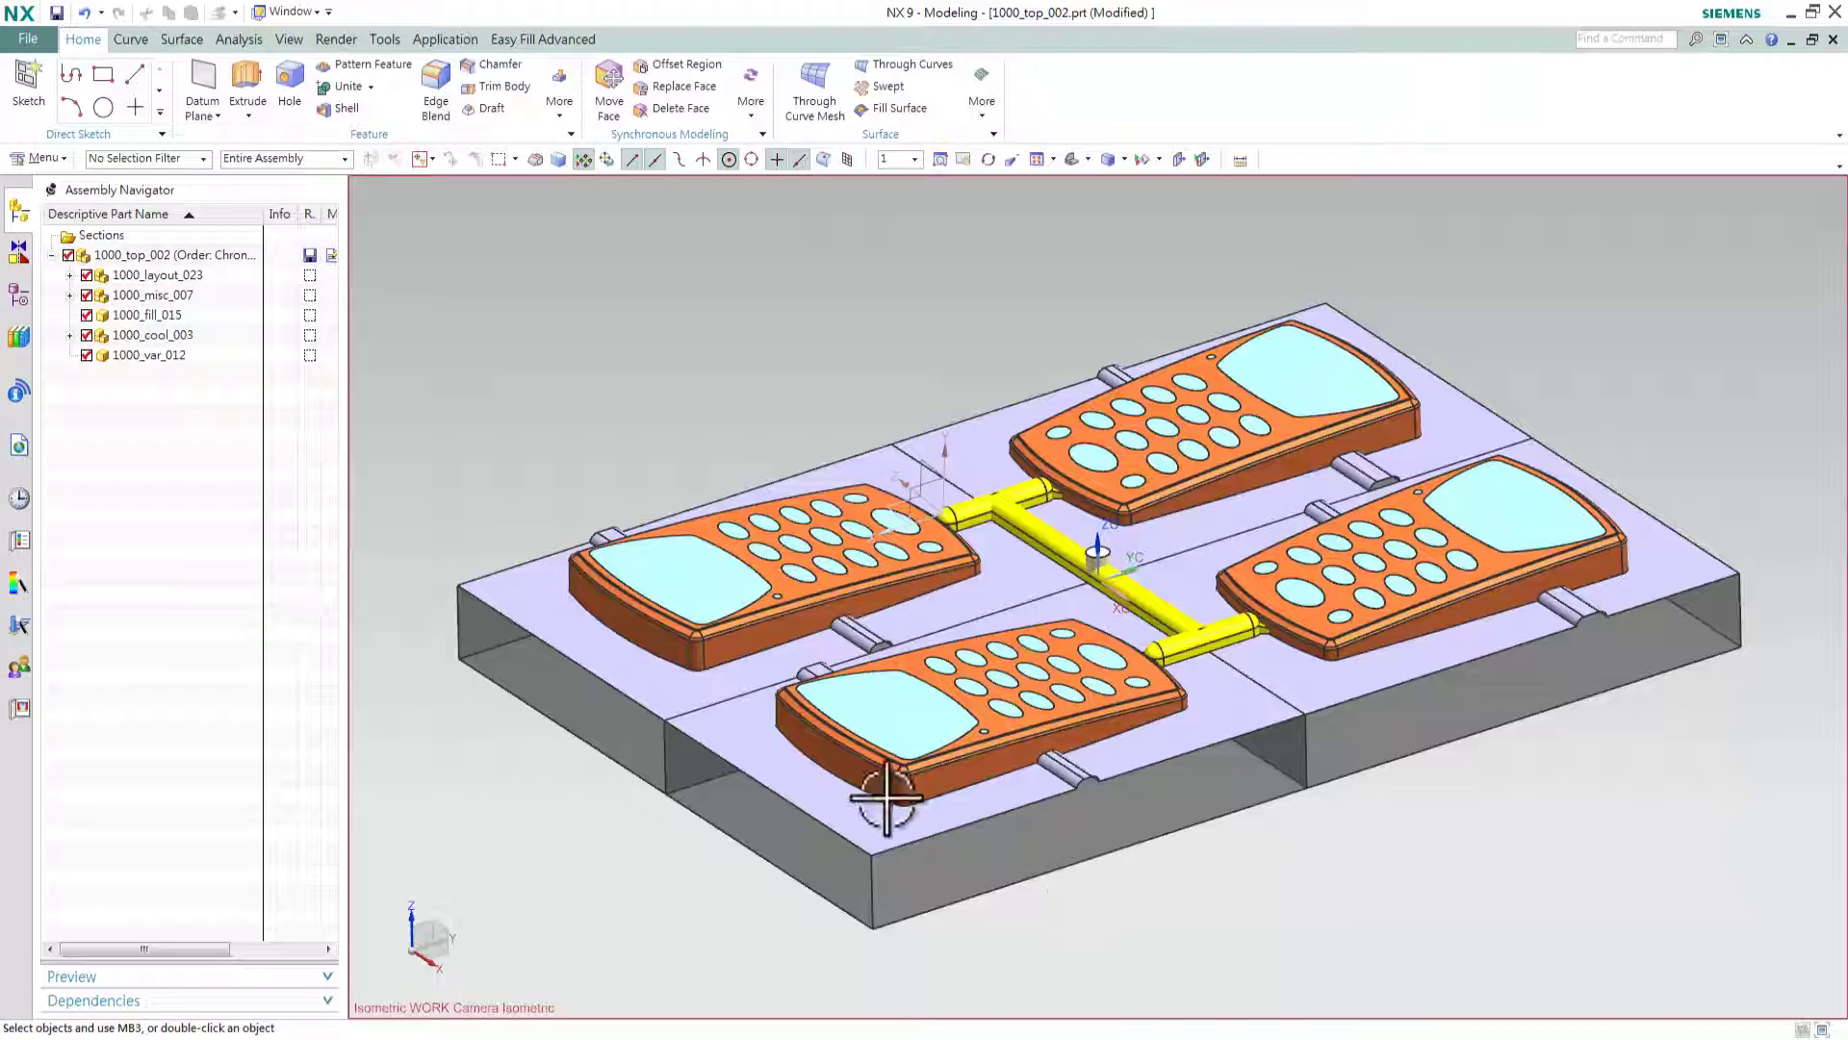
- Hide the lower-left core block, then bring up the context menu for the next mould block
right_click(622, 688)
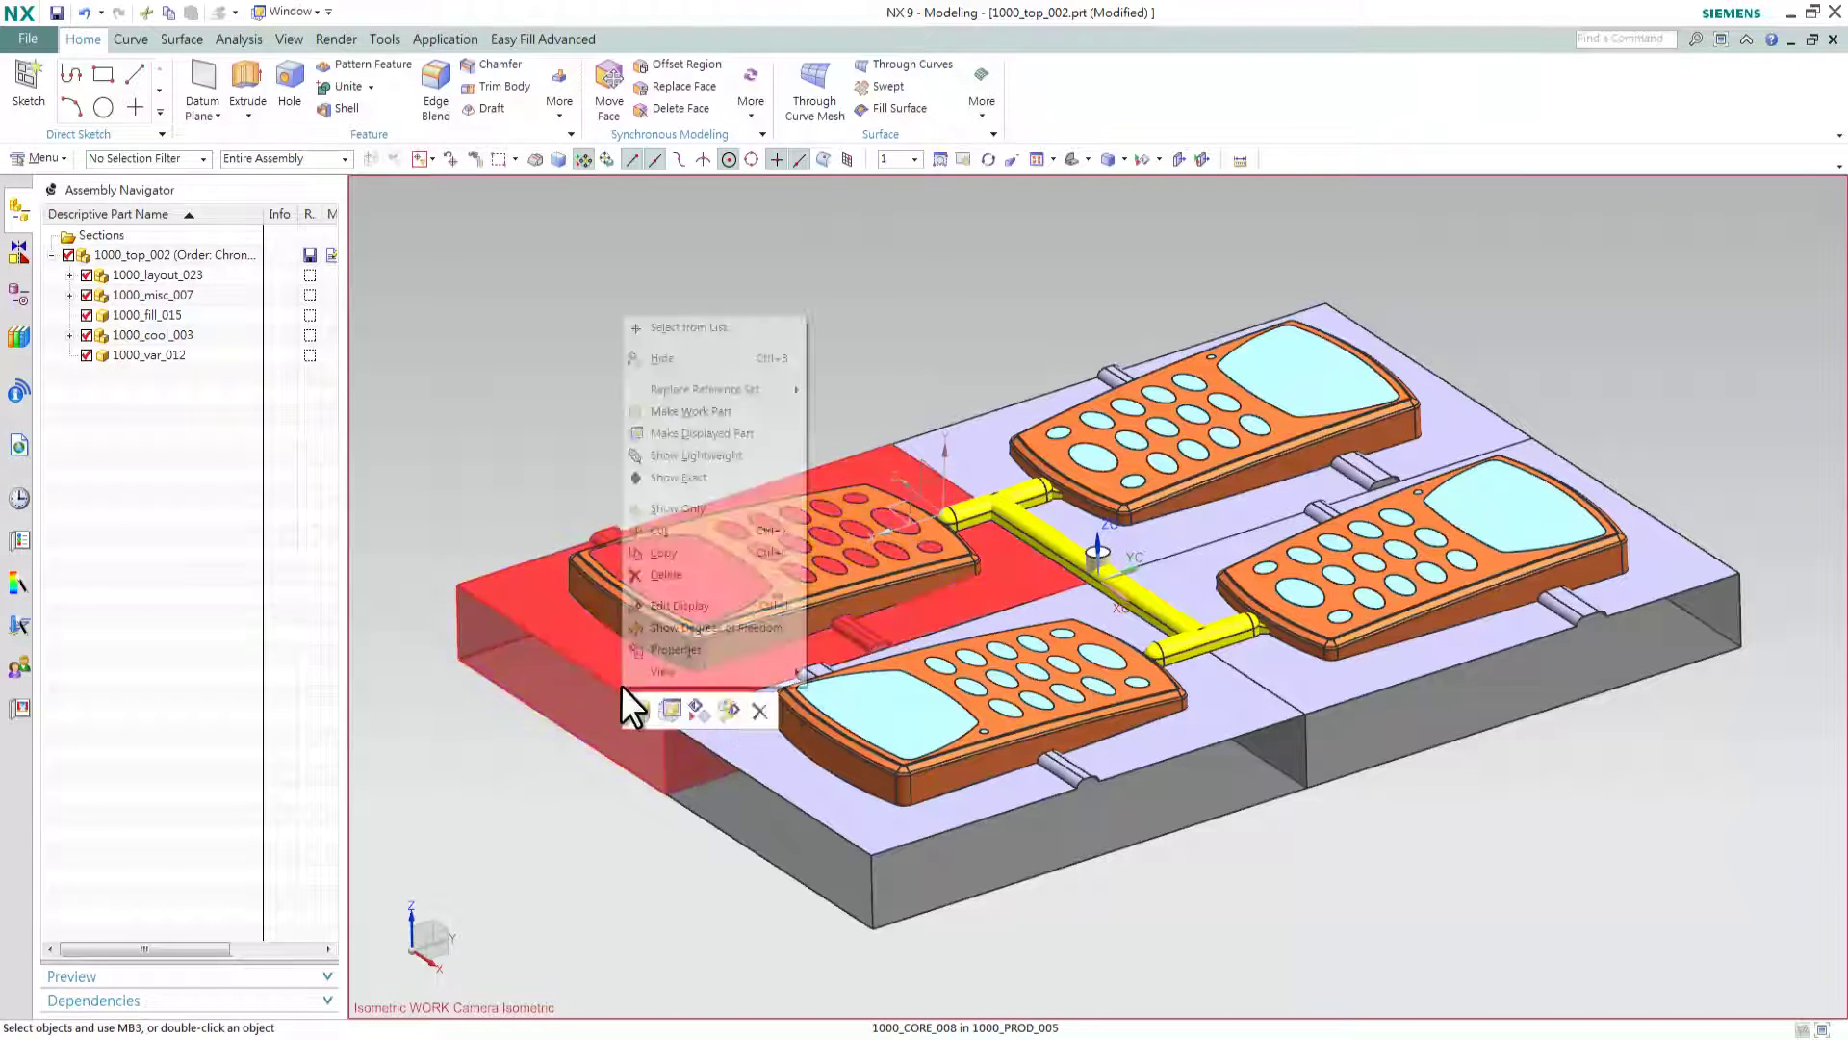
click(673, 362)
right_click(809, 783)
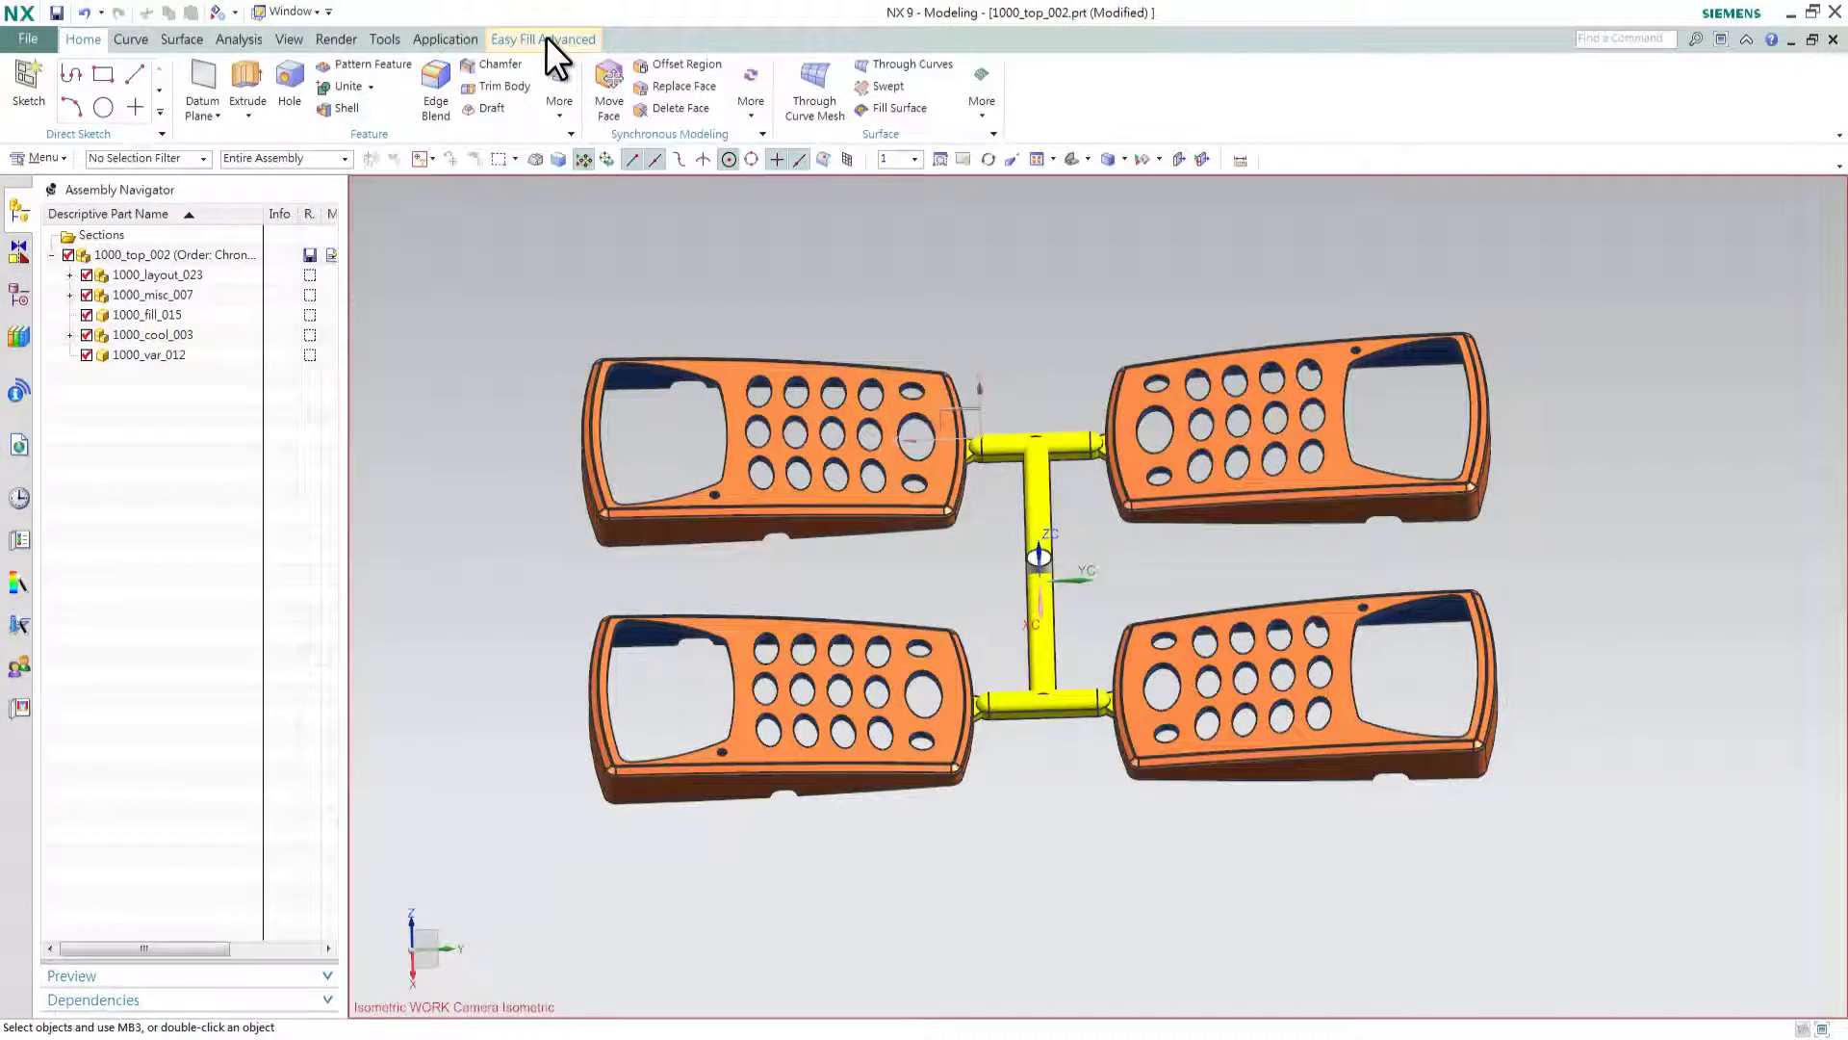
- Mark the top-left, bottom-left, bottom-right and top-right phone housings as cavity bodies
click(546, 38)
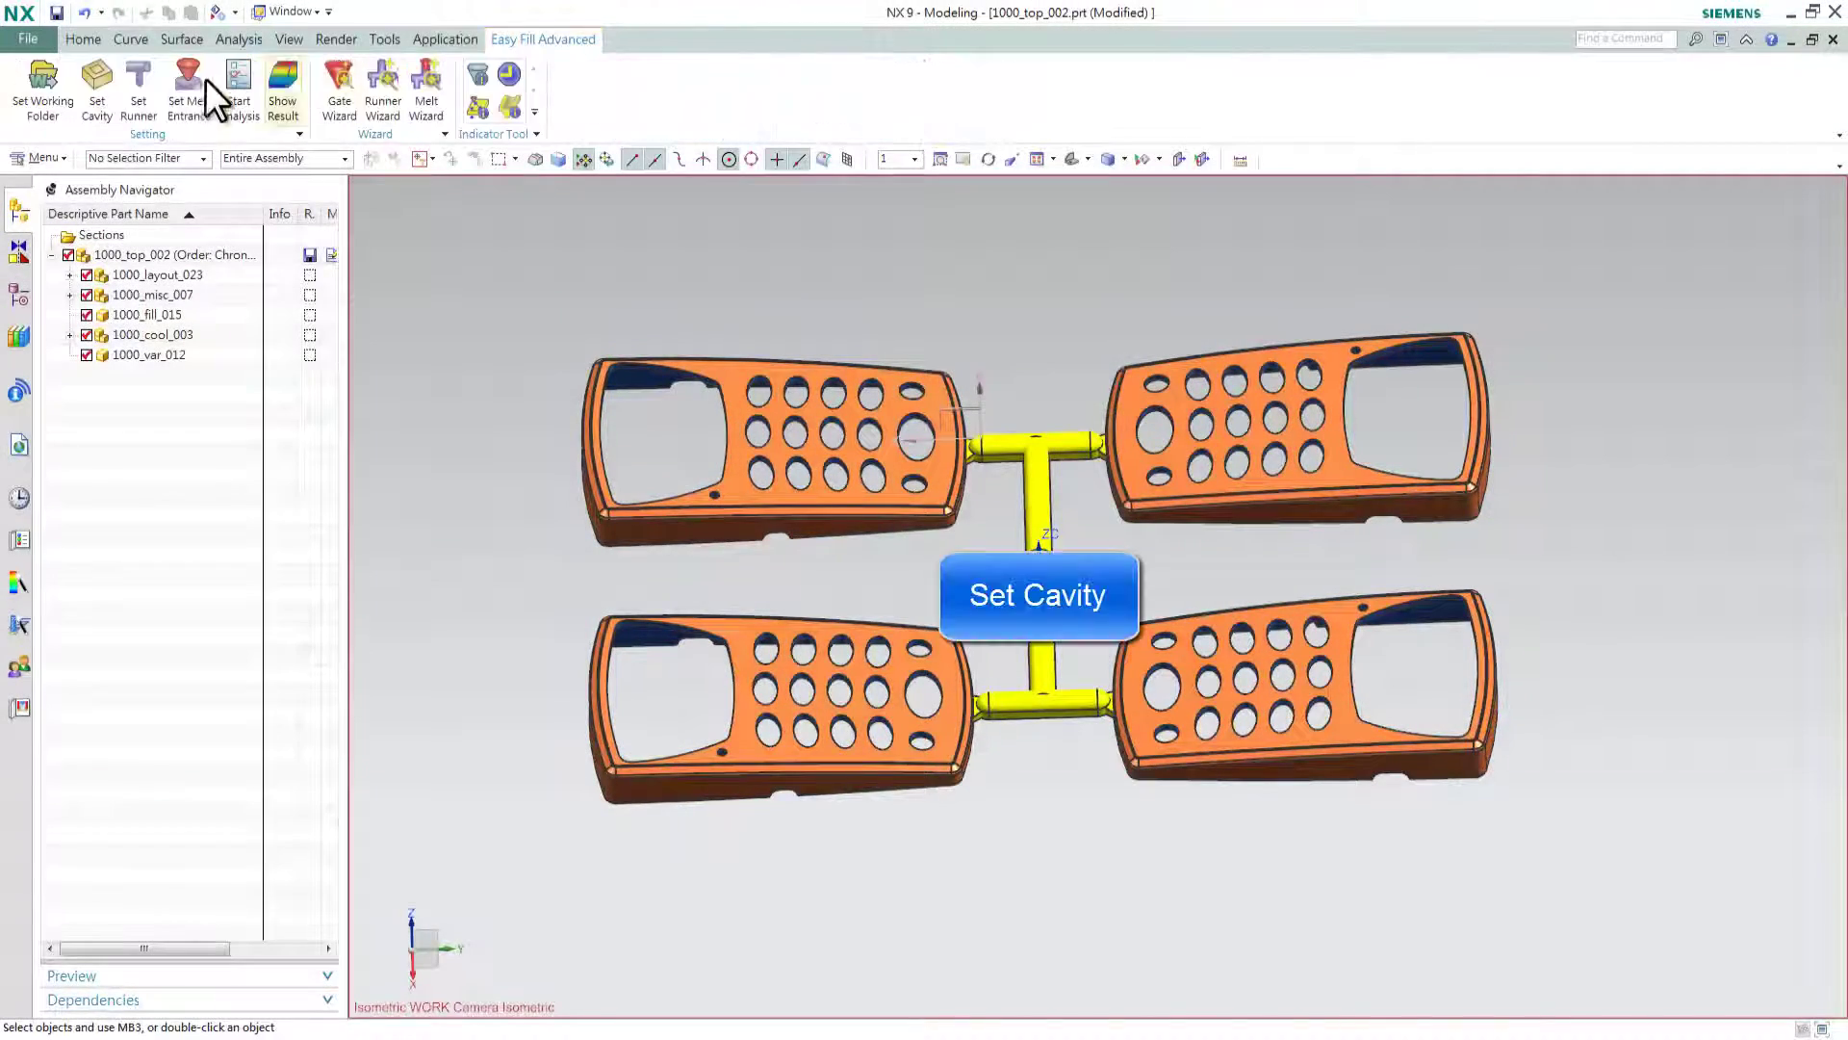
click(101, 94)
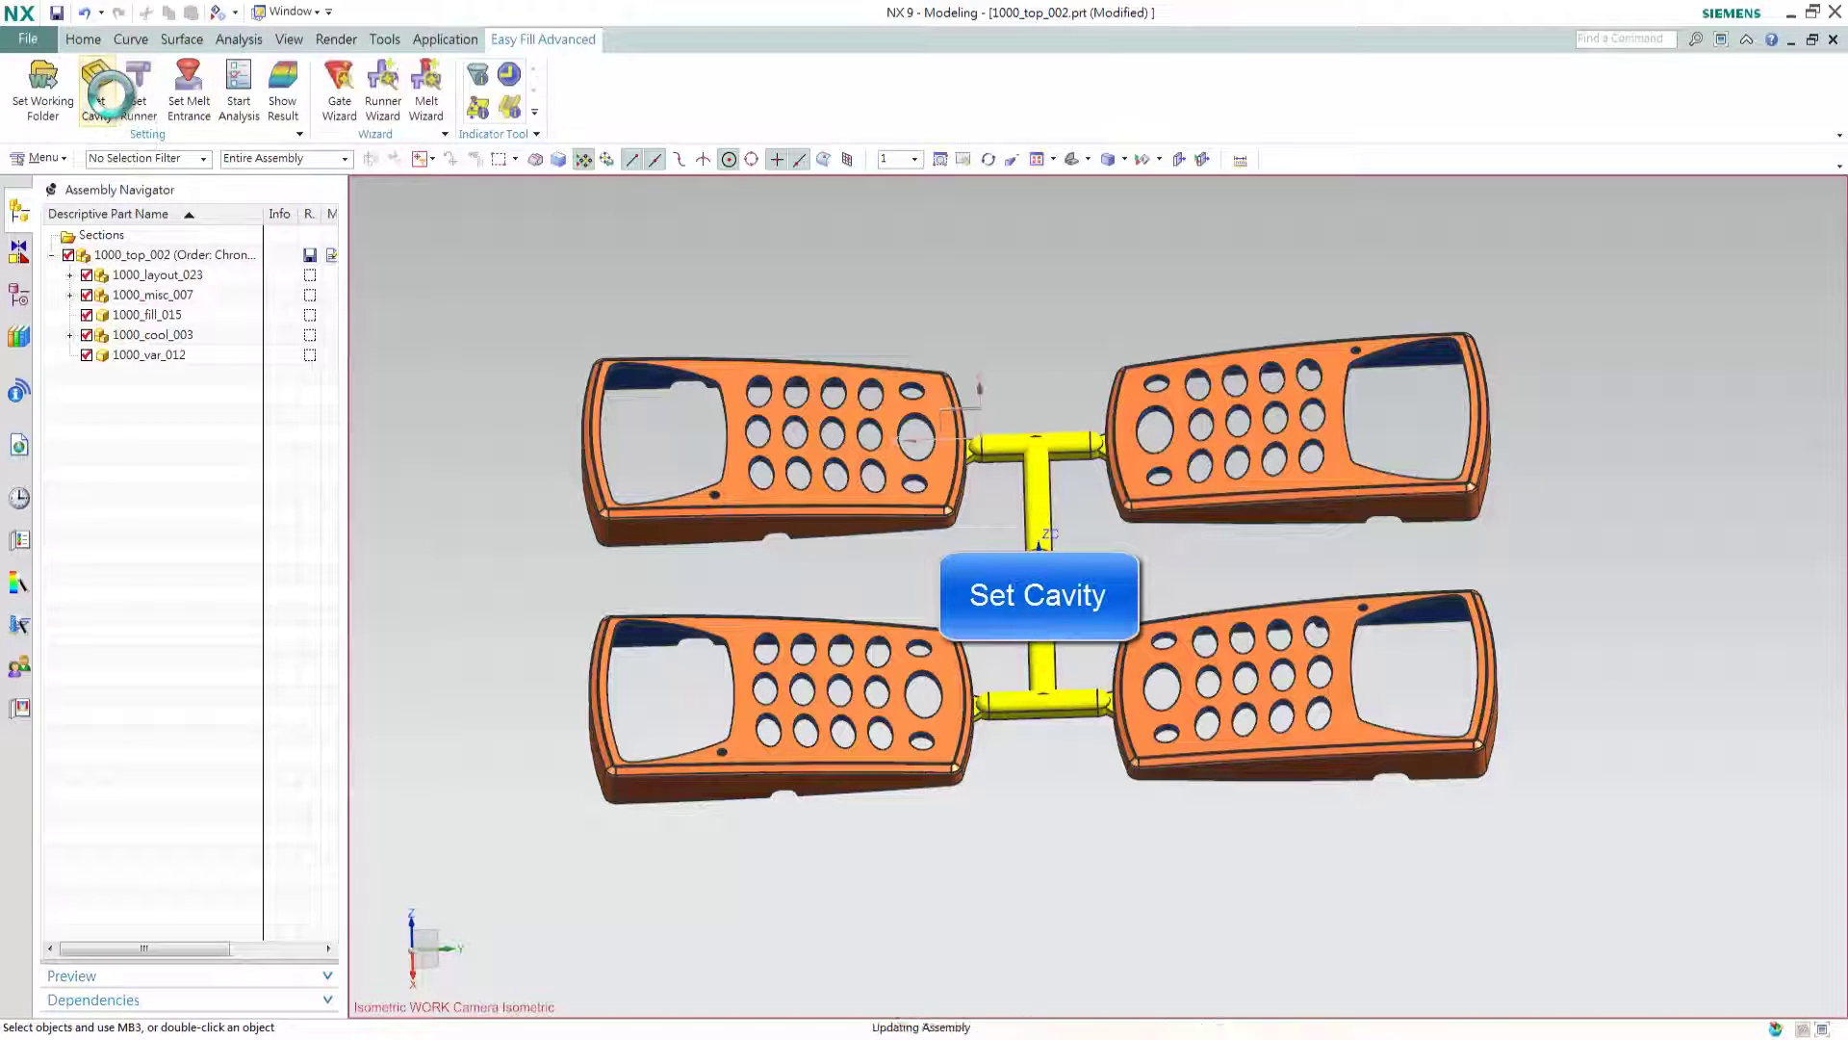
drag(495, 218, 402, 243)
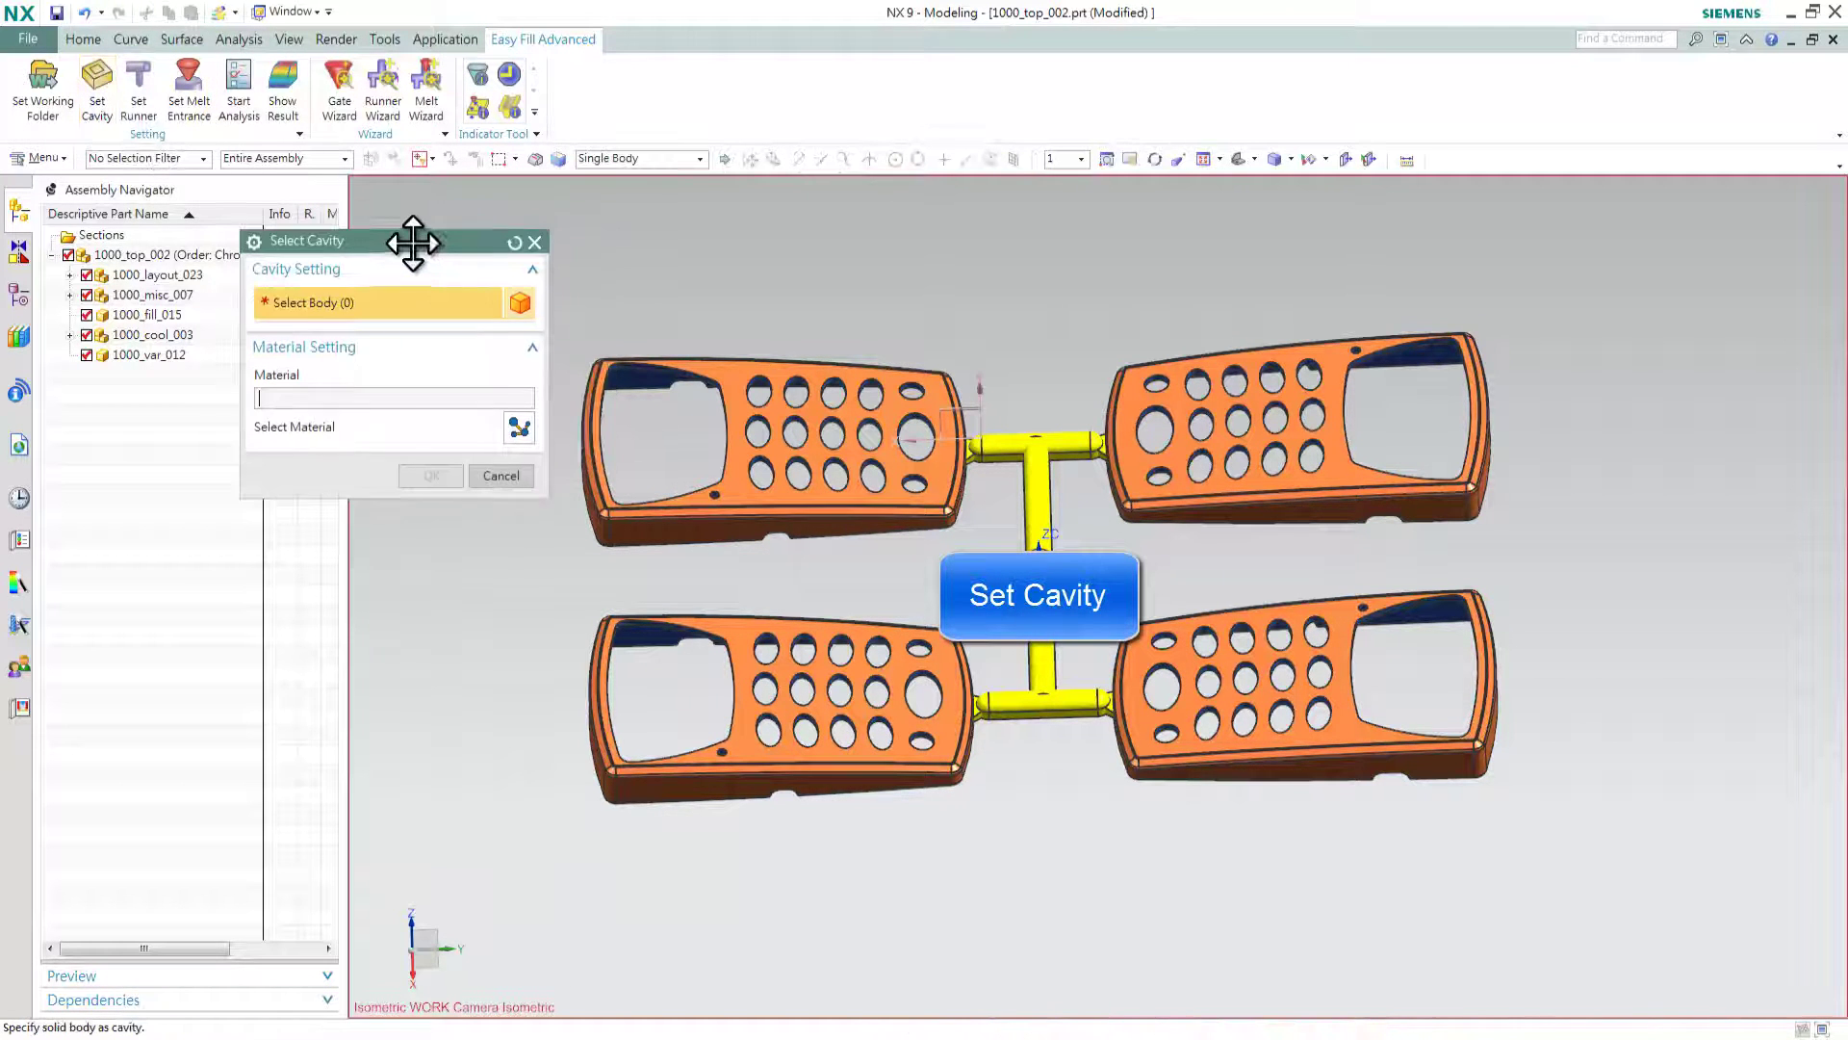
click(763, 483)
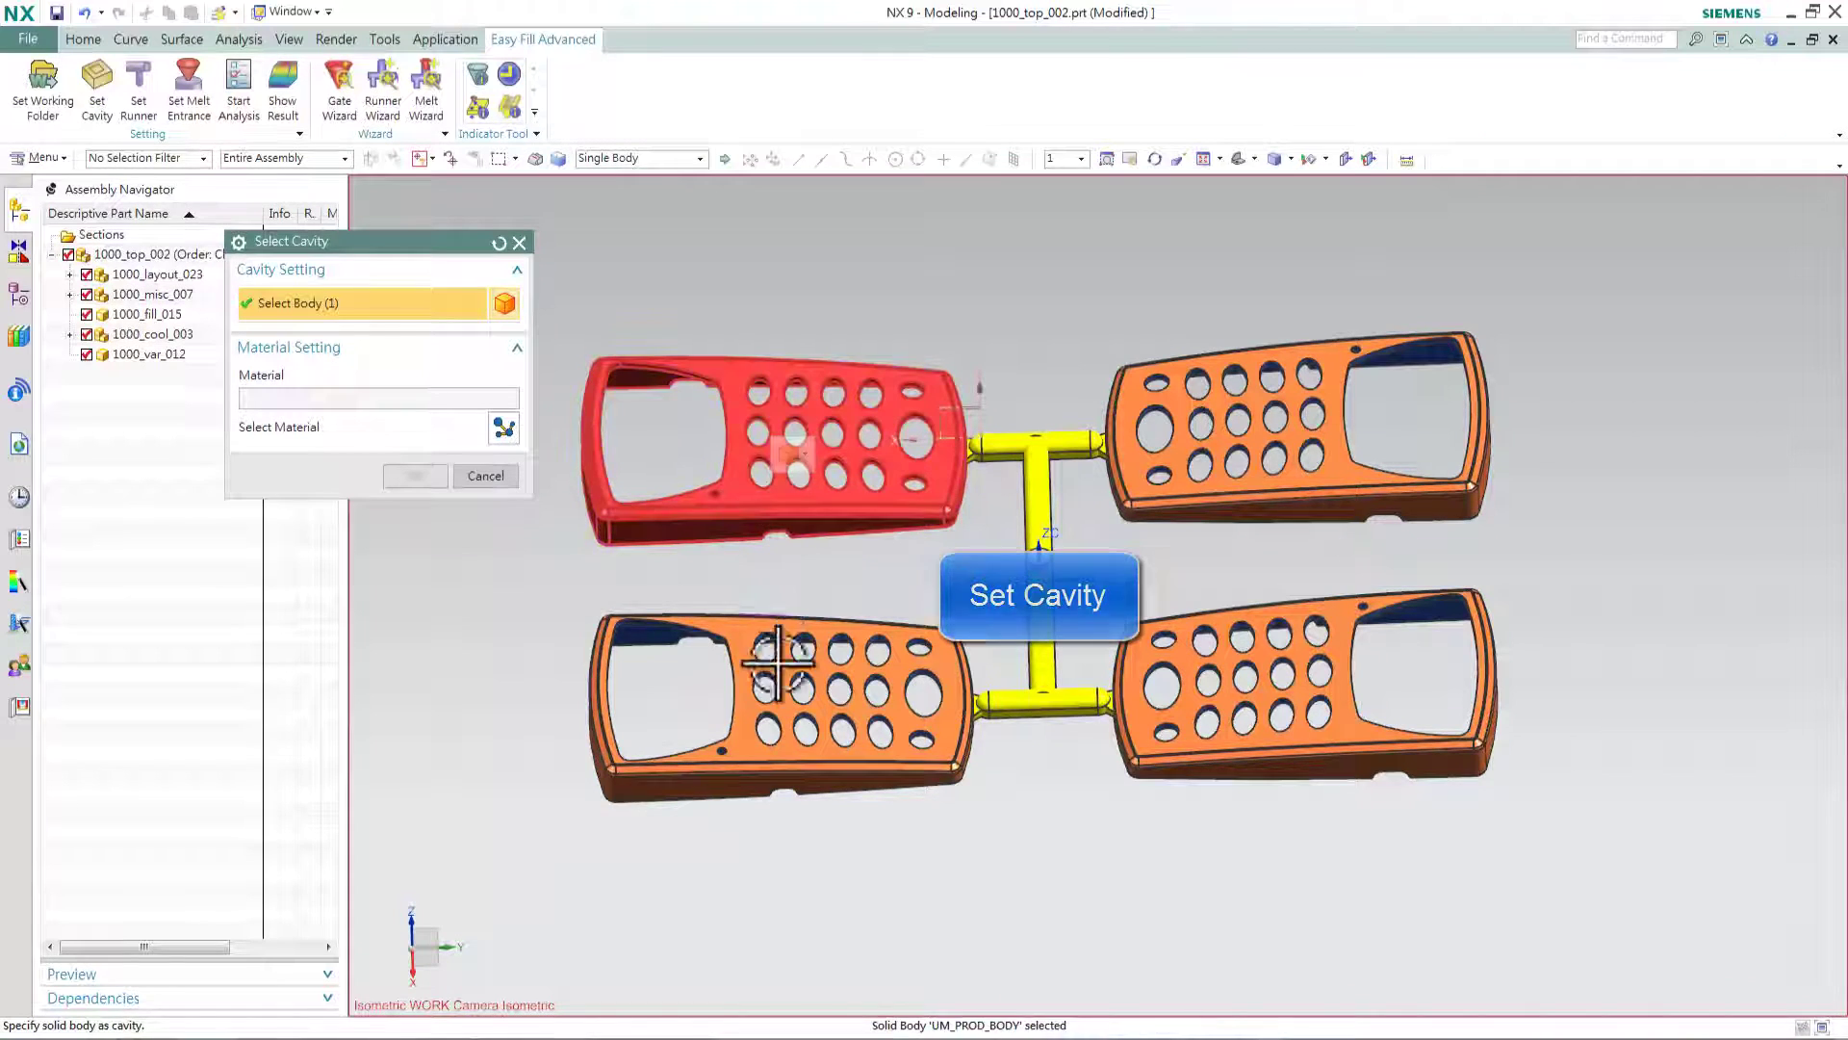
click(774, 674)
click(1322, 729)
click(1303, 475)
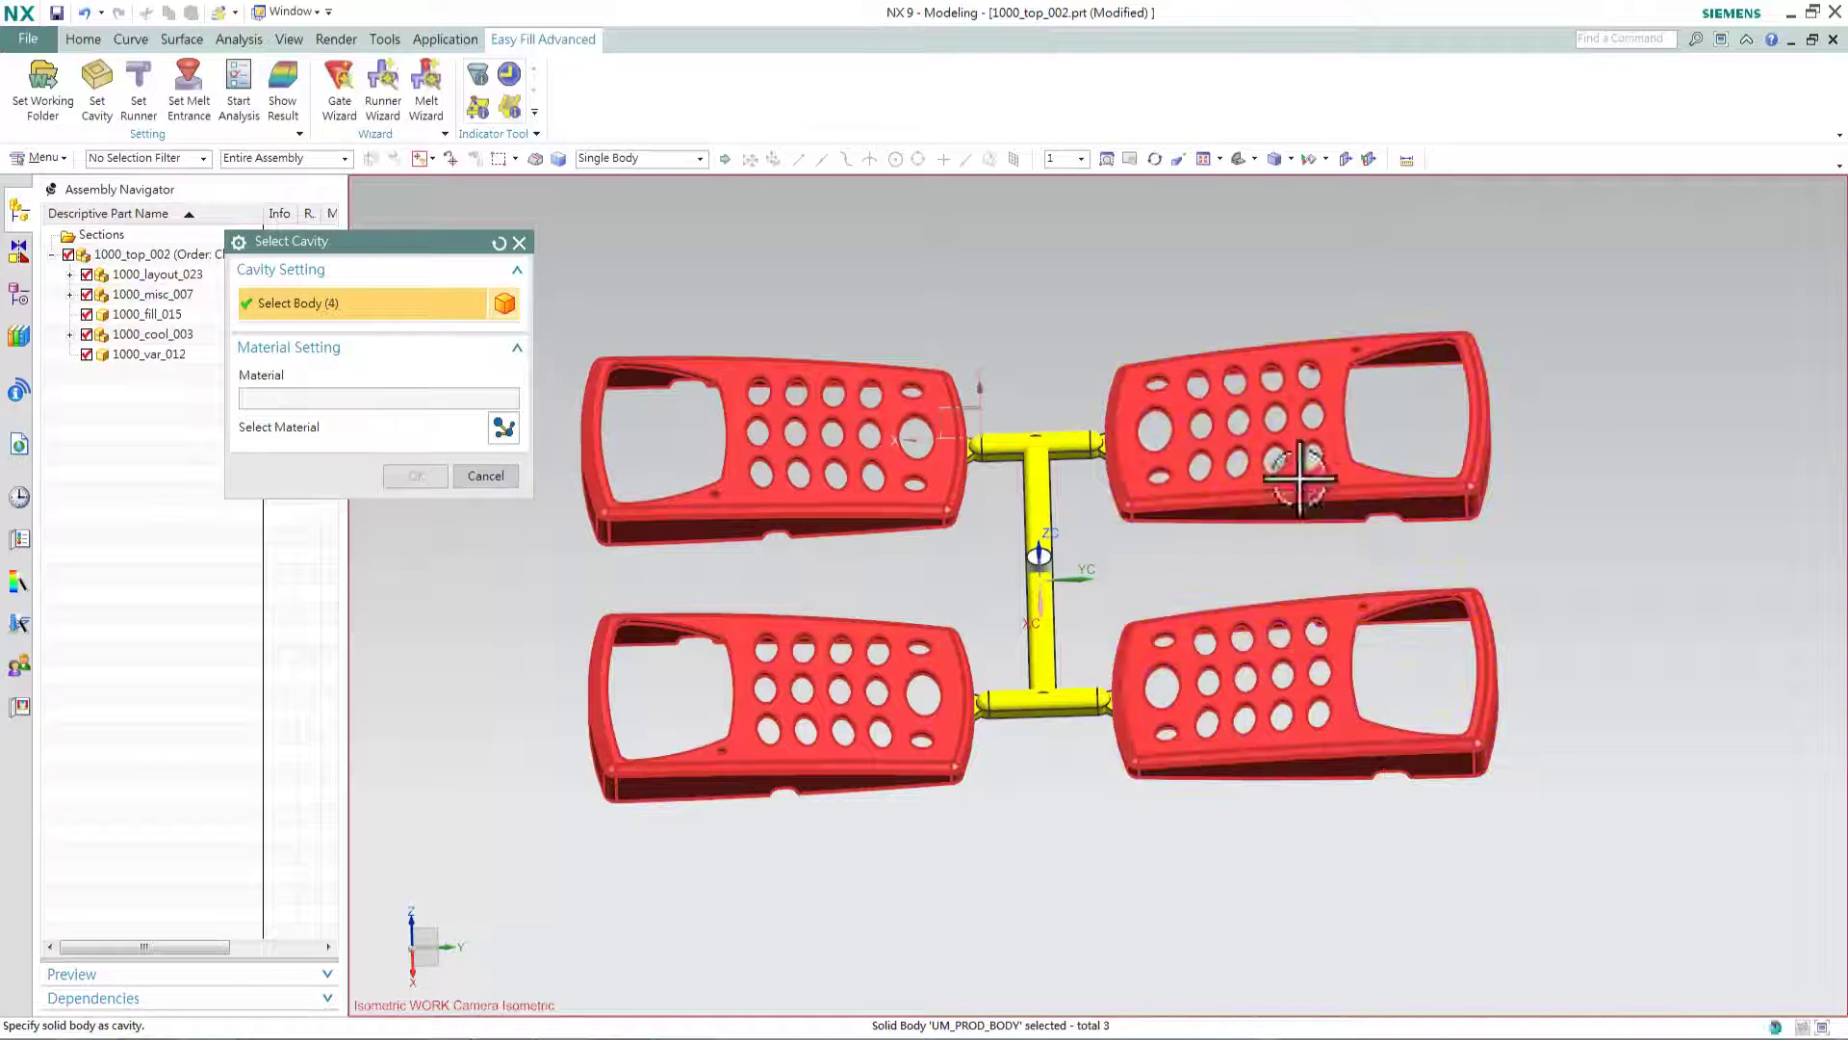
click(502, 428)
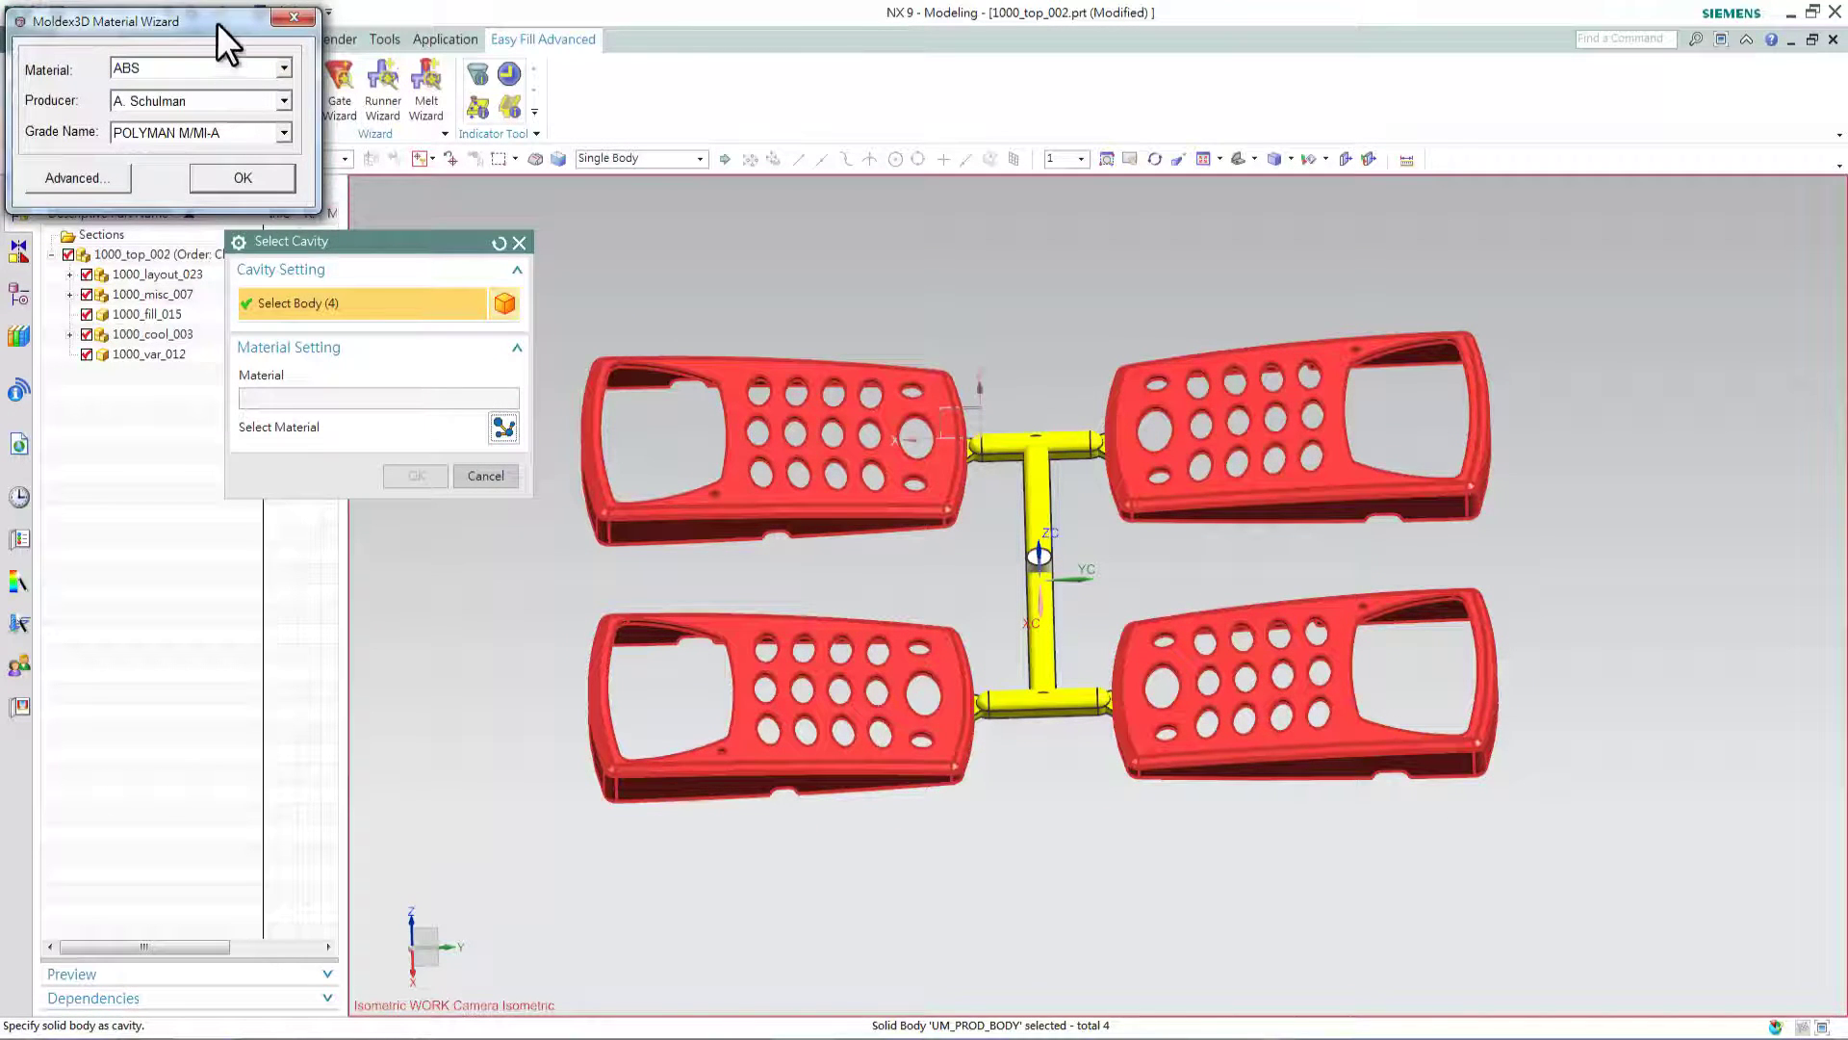
- Go through the Material Wizard quick picks: ABS family, A. Schulman producer, POLYMAN M/MI-A grade
drag(217, 21, 414, 568)
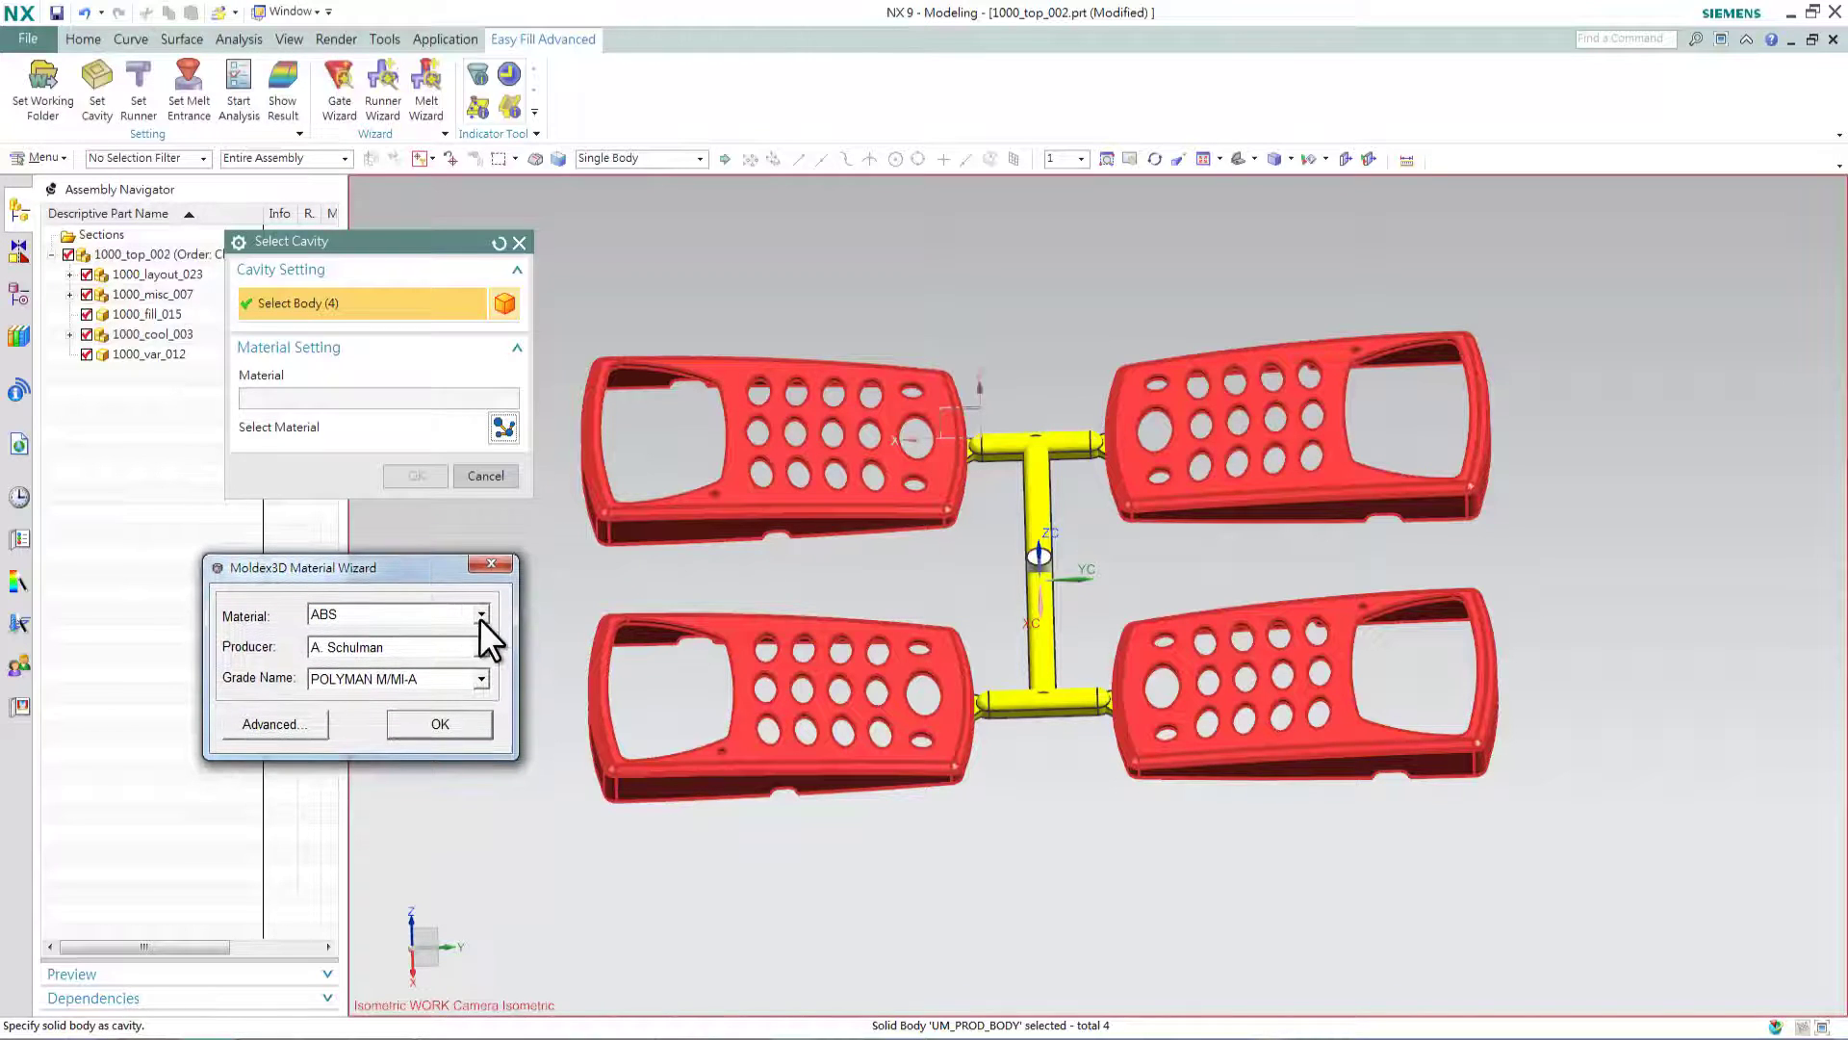
click(479, 614)
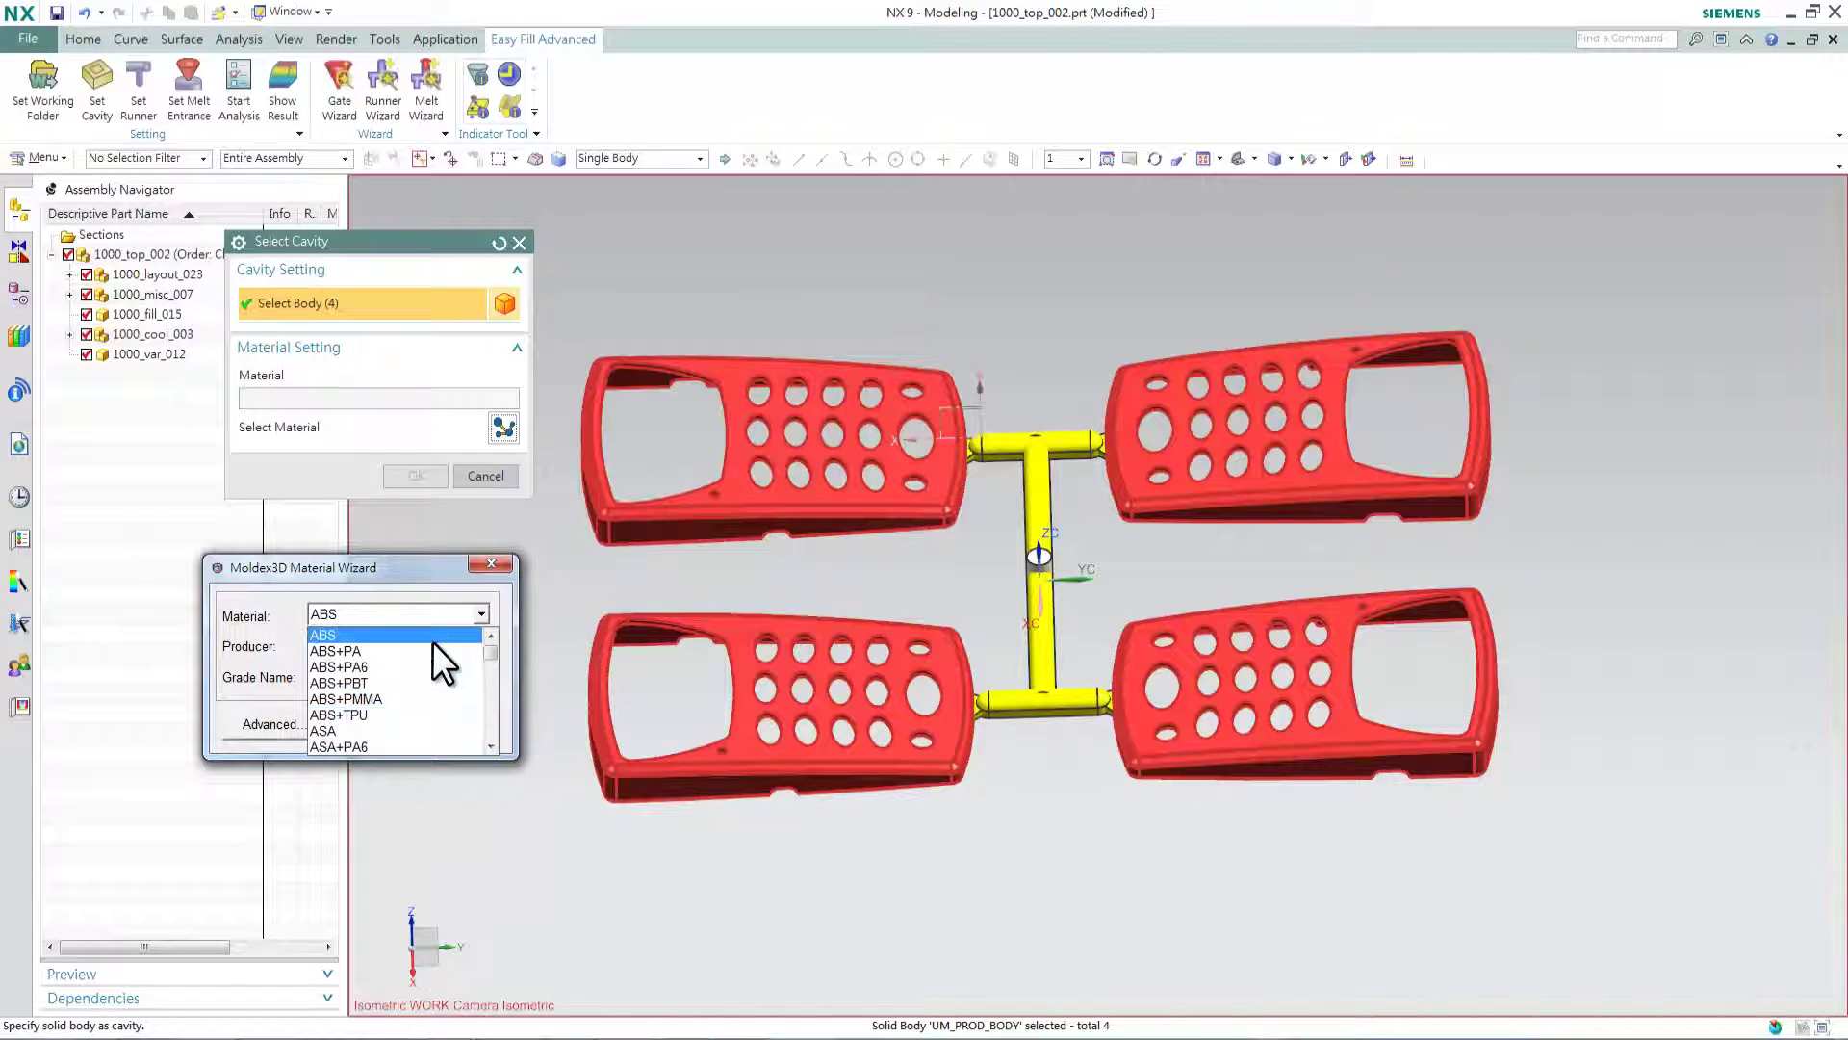
click(431, 642)
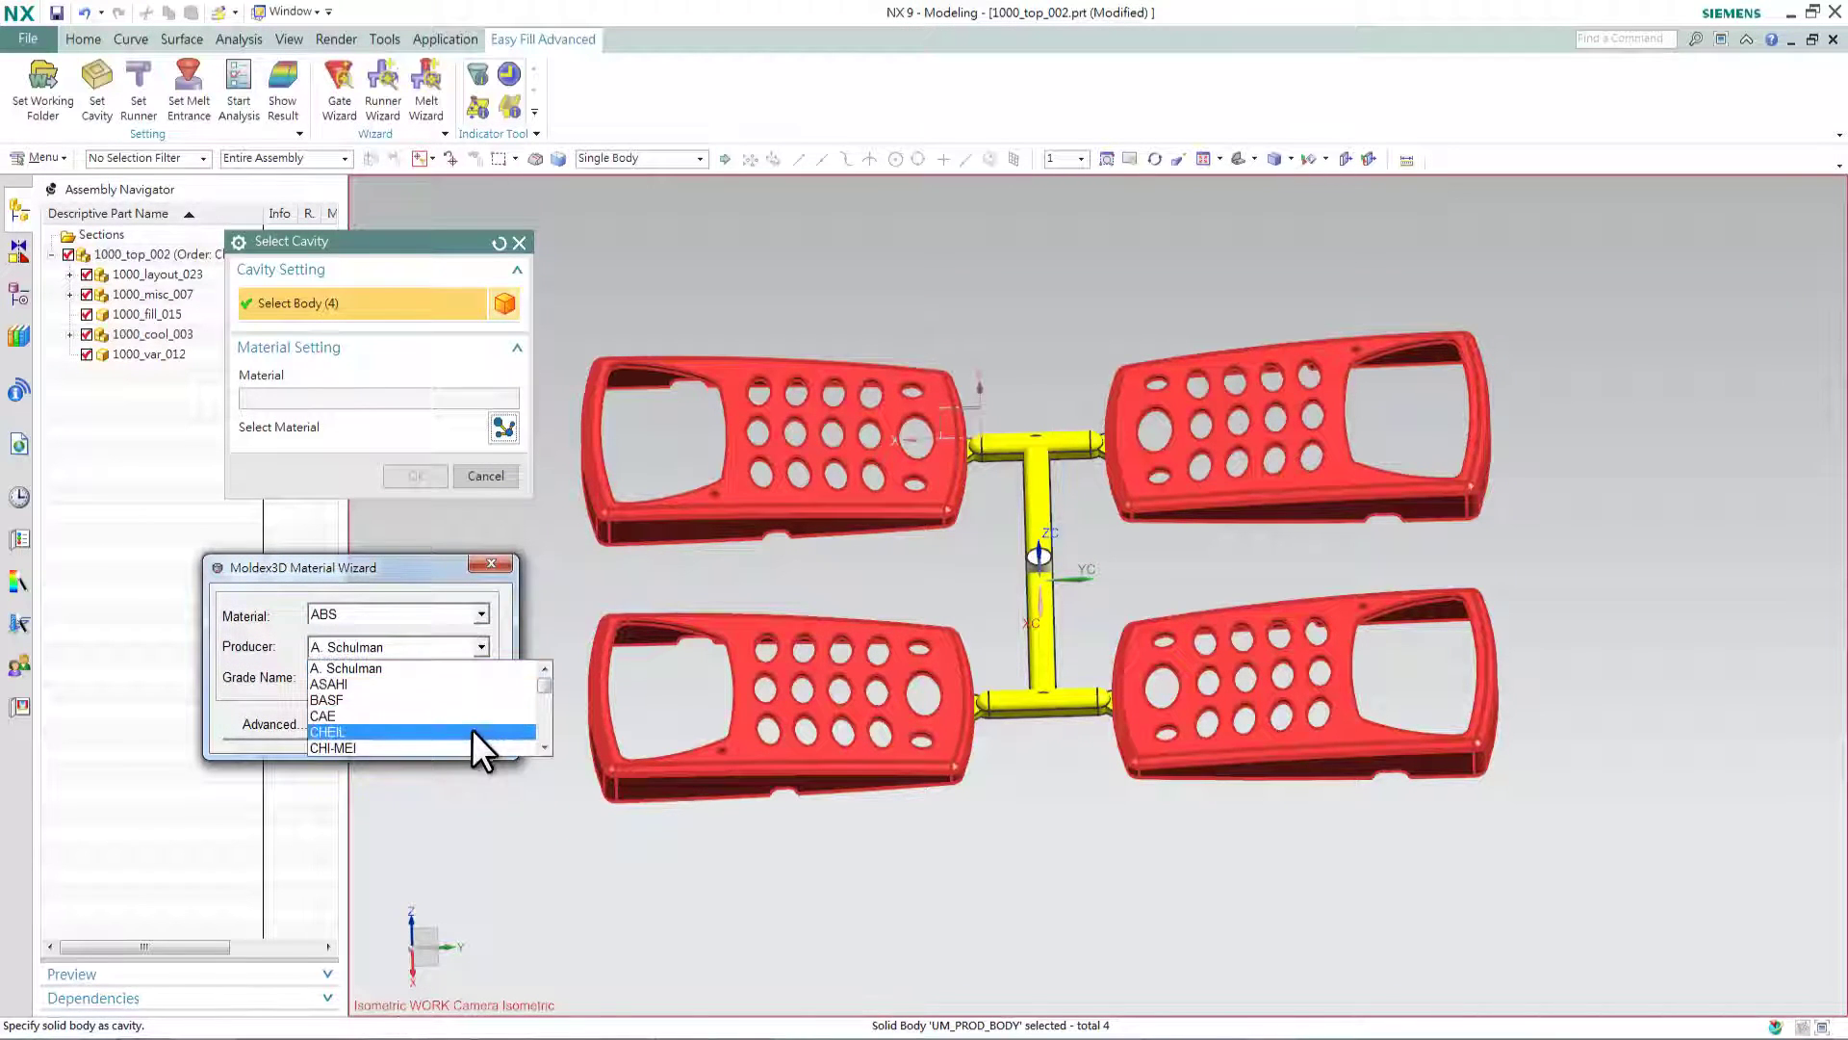
click(471, 670)
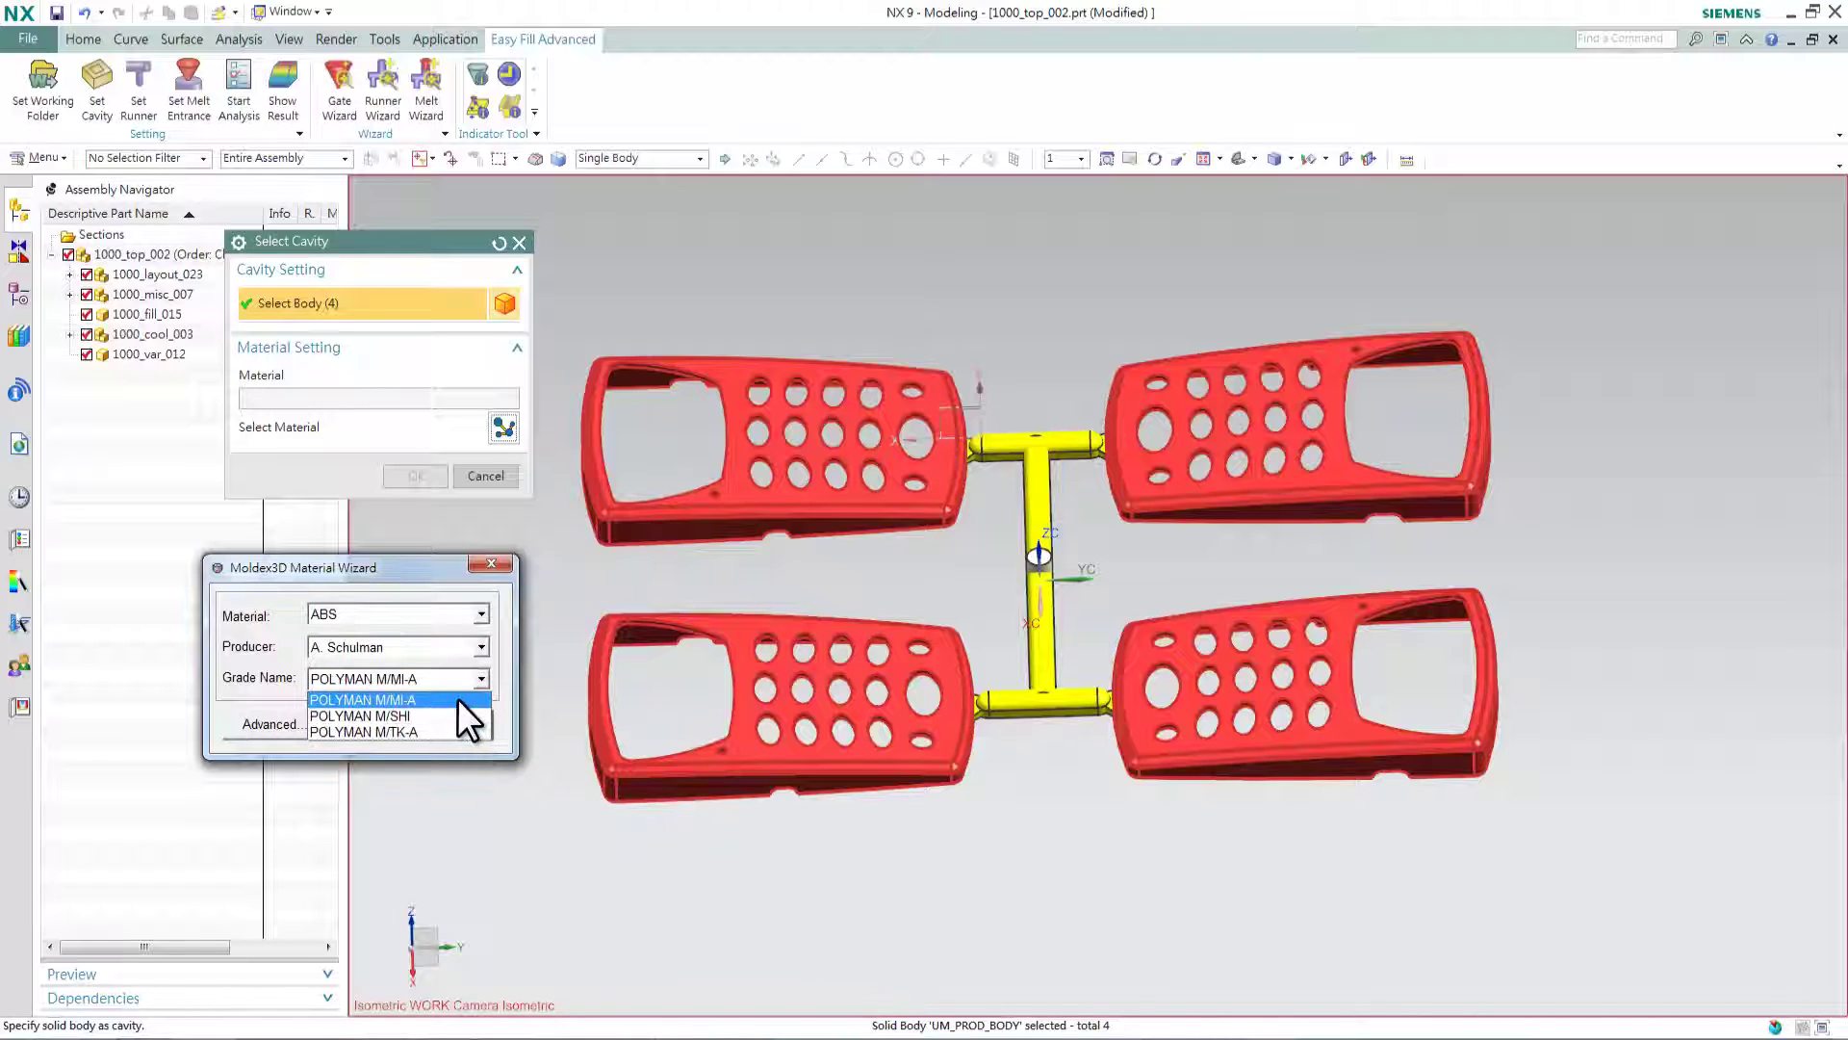
click(458, 696)
click(275, 724)
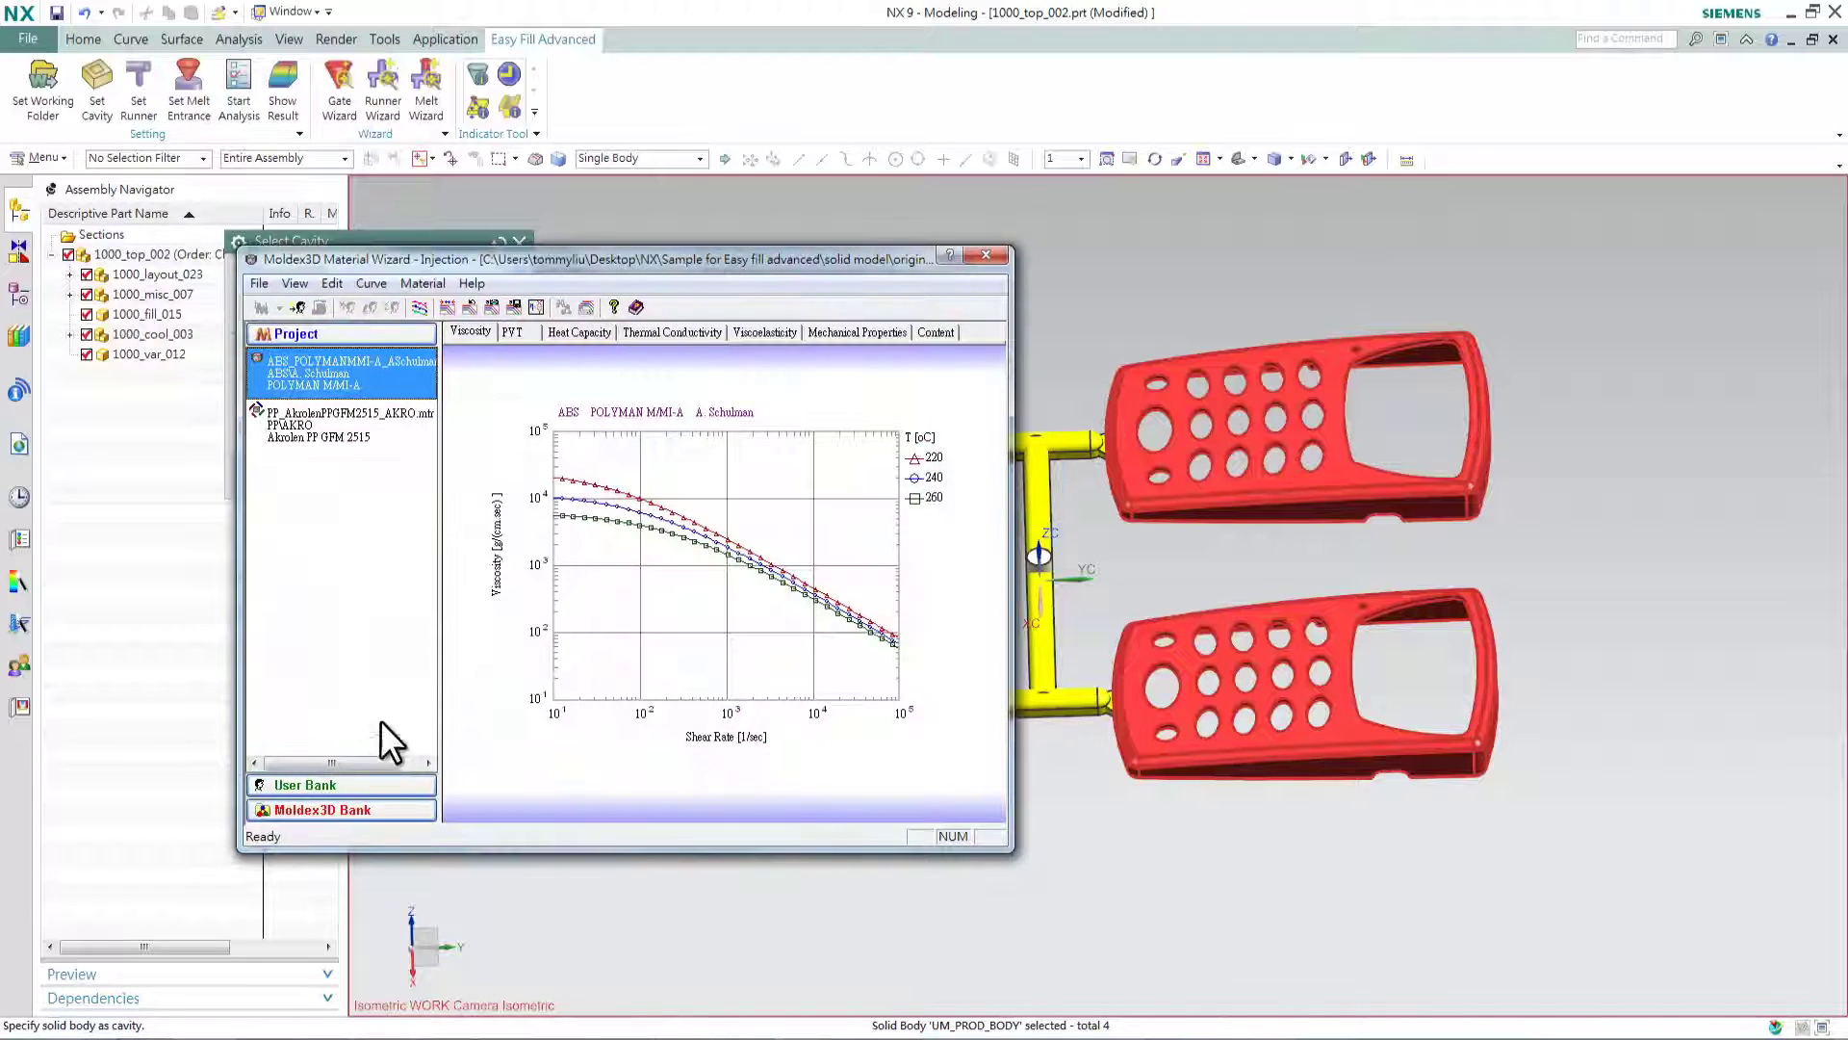
- In the Moldex3D Bank, locate grade POLYMAN M/MI2010 under ASA > A. Schulman
click(348, 808)
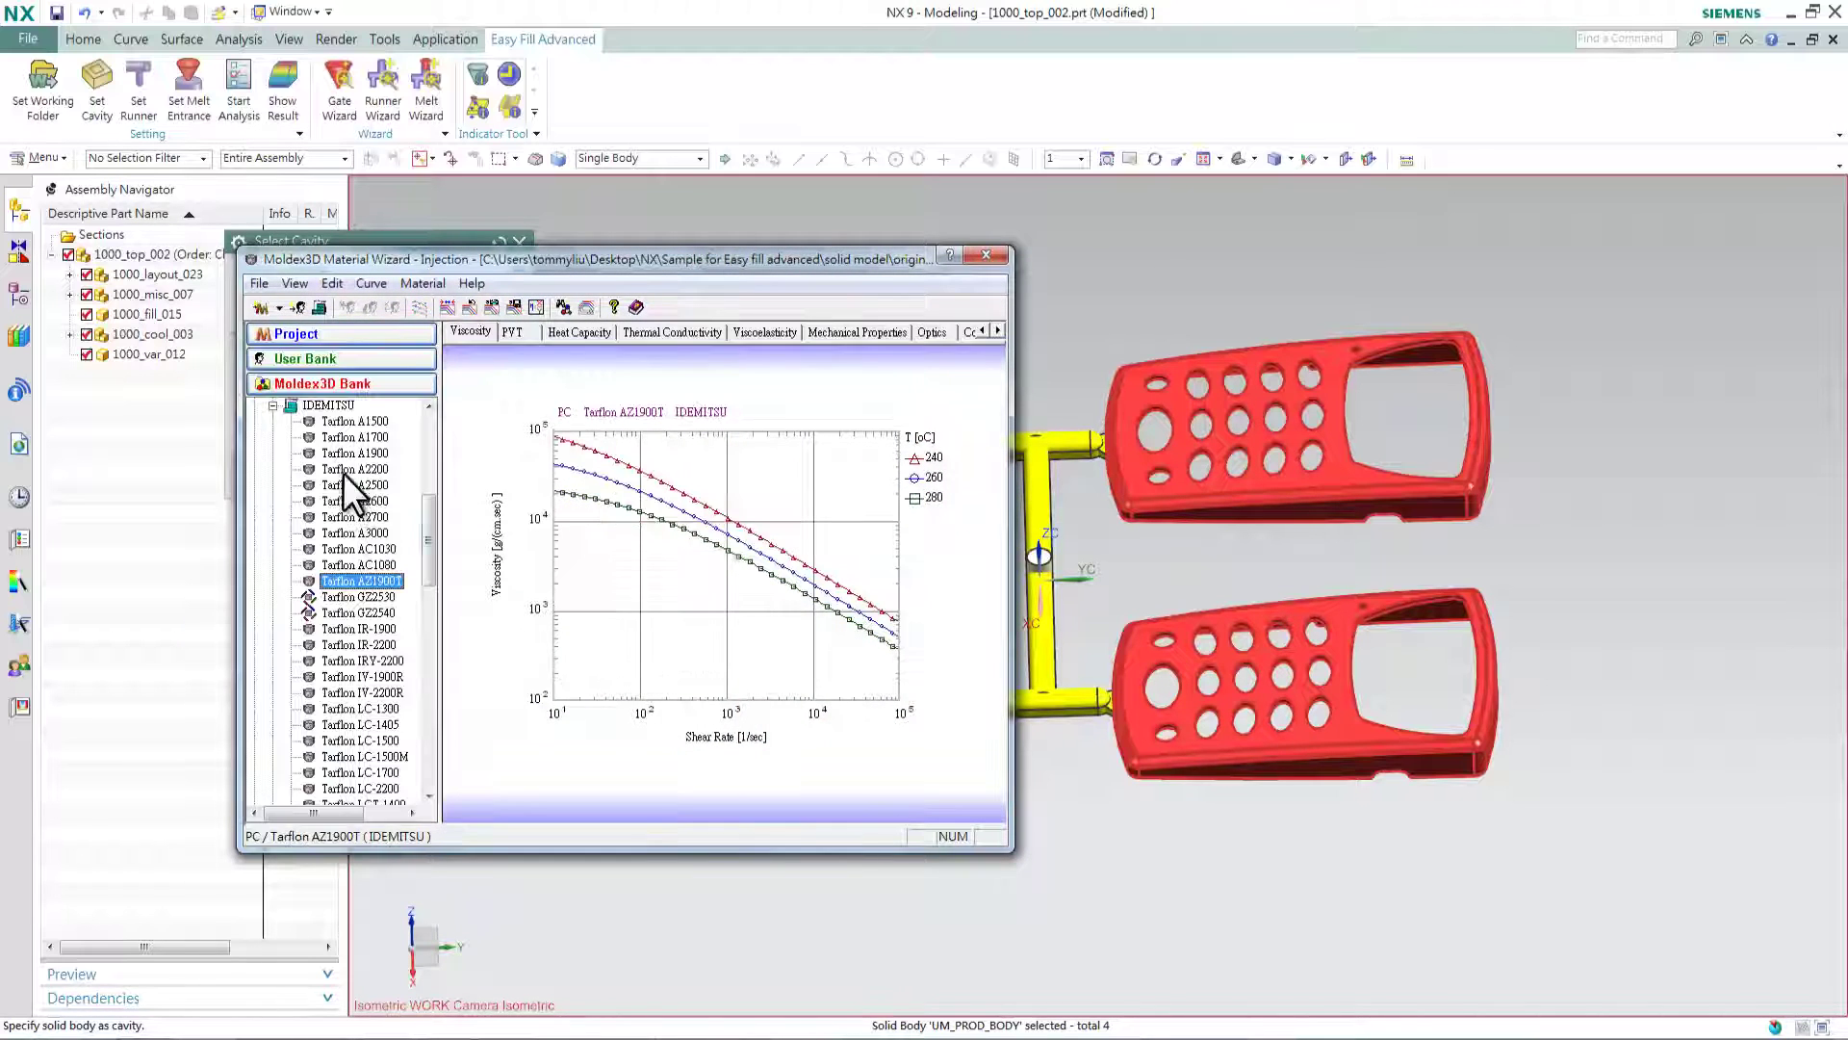
drag(425, 488, 426, 418)
double_click(290, 565)
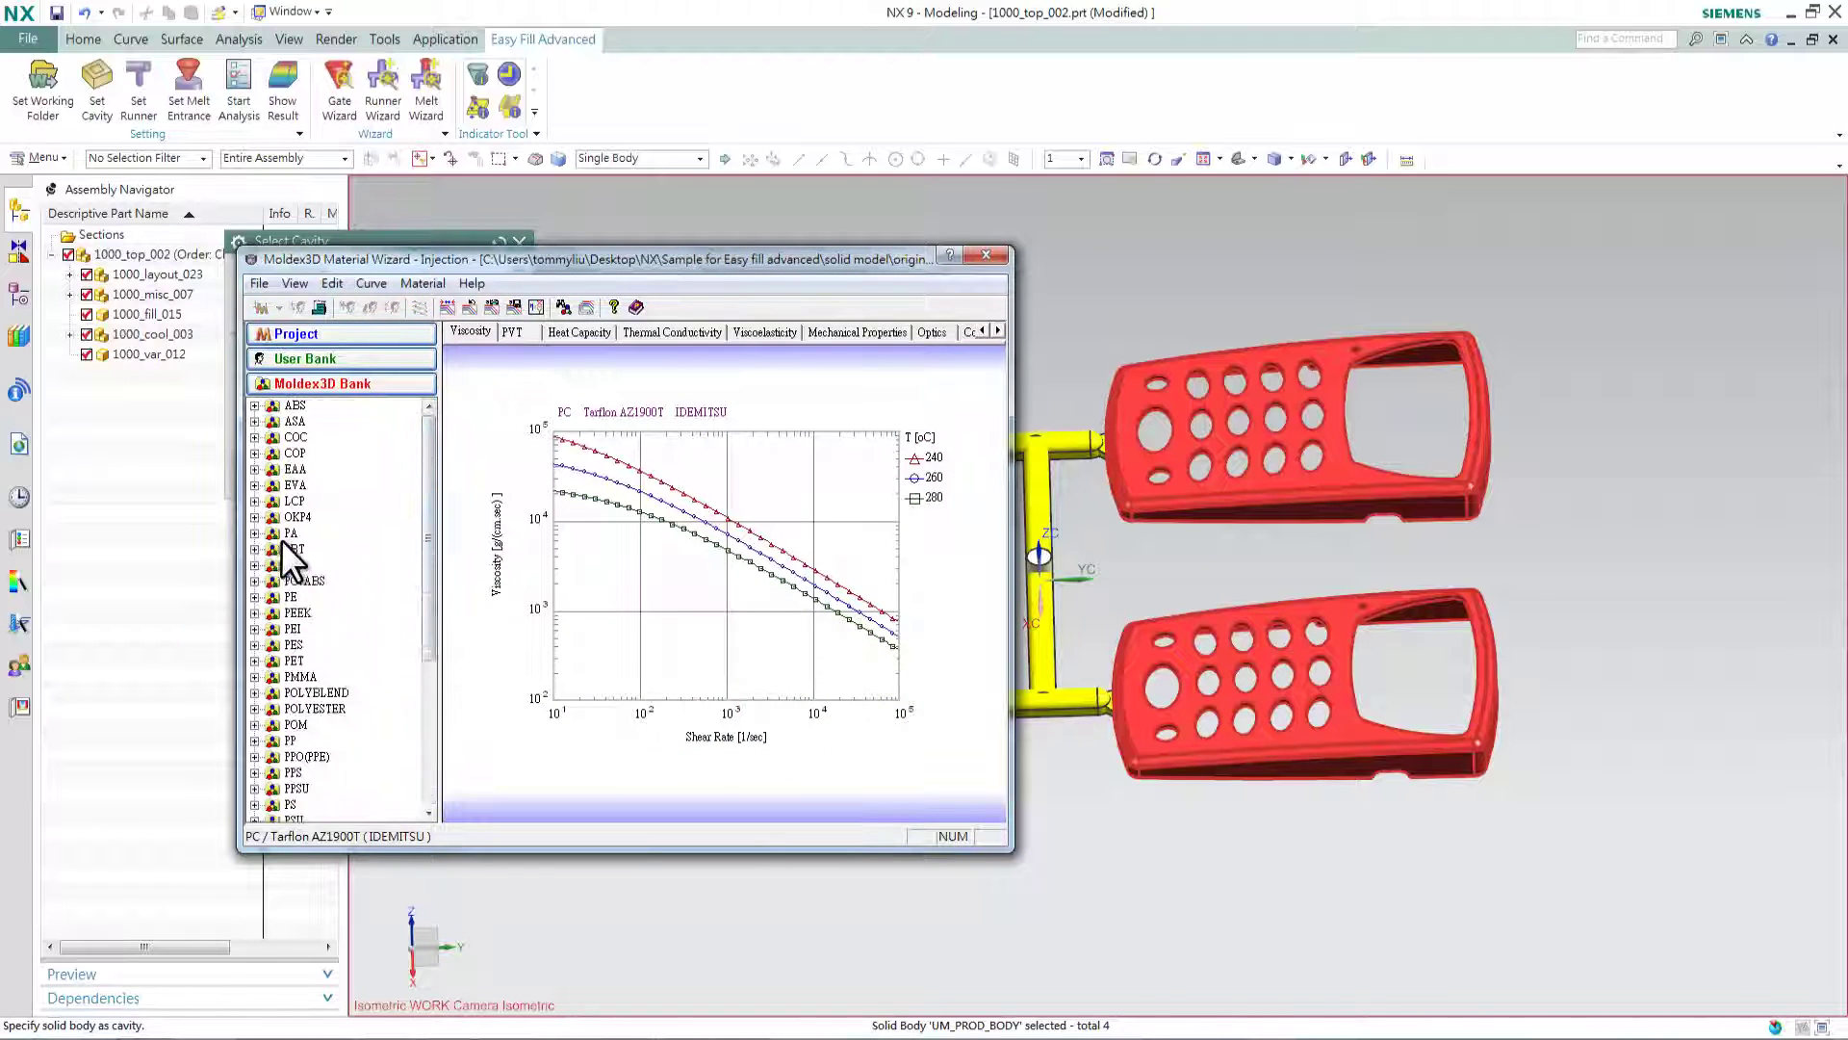
click(255, 420)
double_click(322, 438)
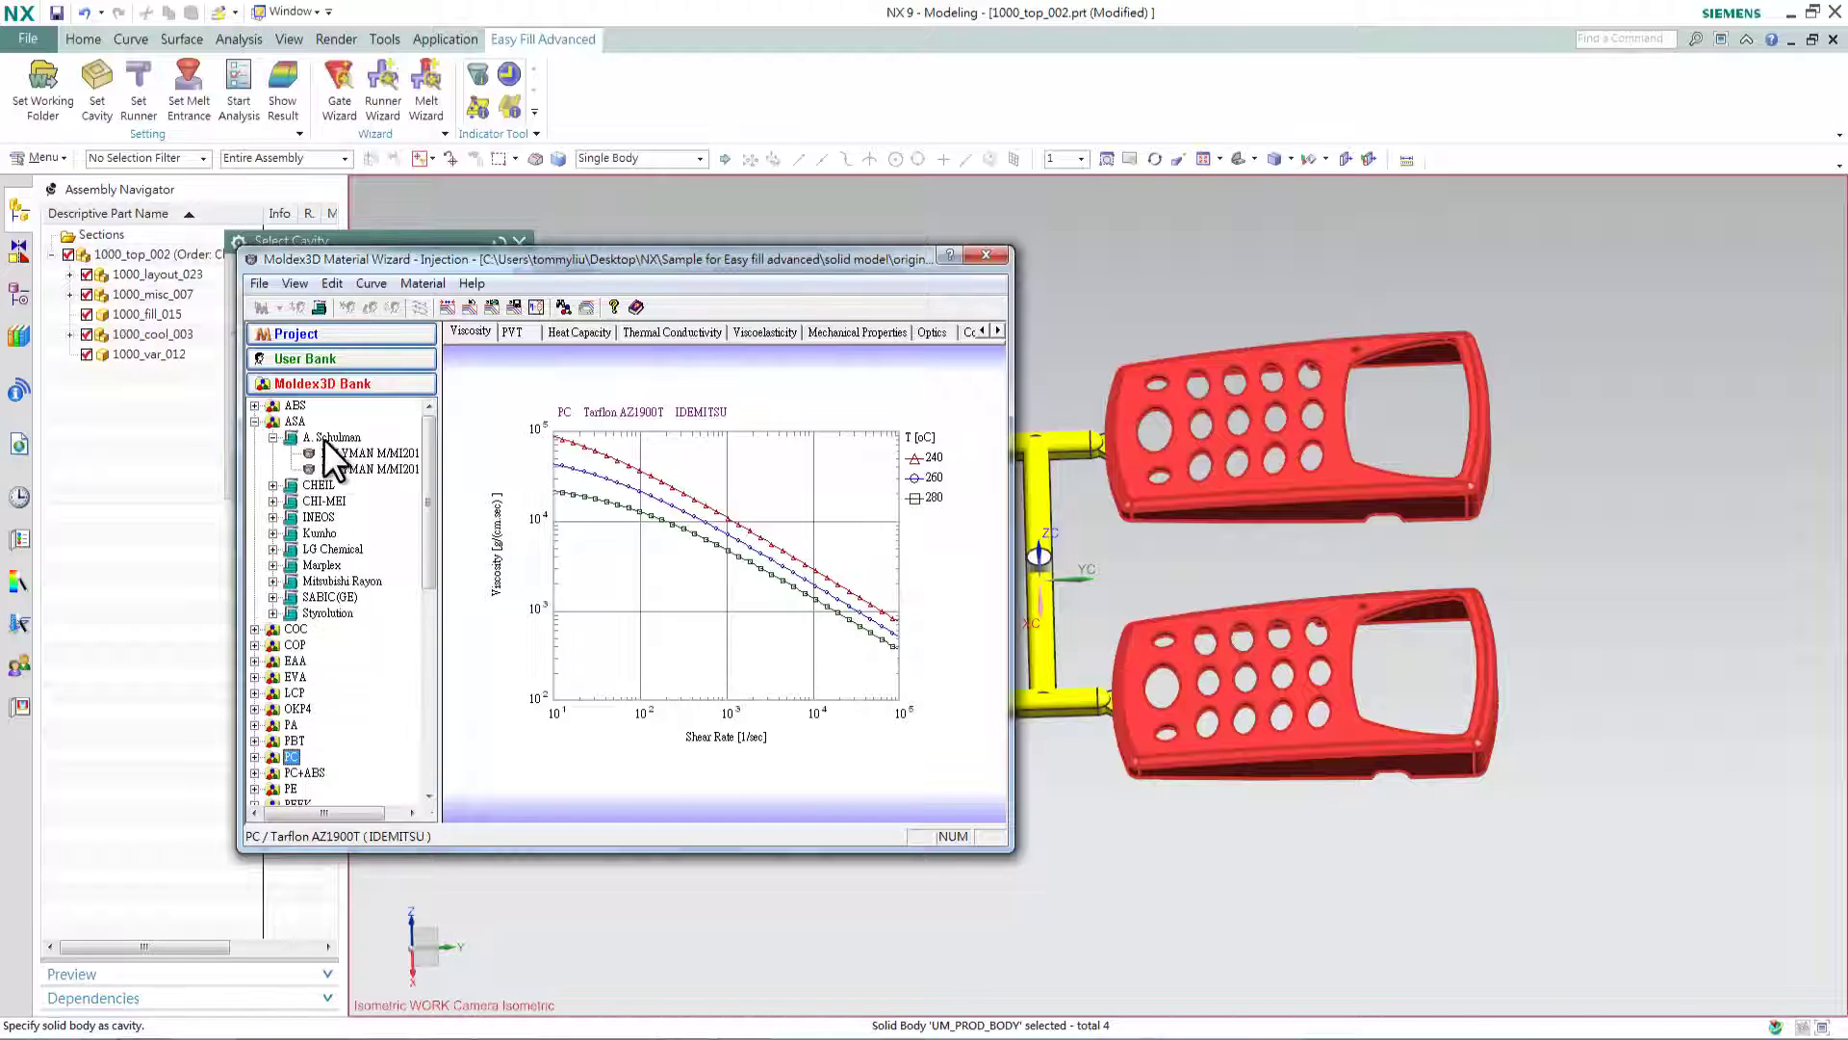
click(338, 452)
- Add POLYMAN M/MI2010 to the project and user bank, then confirm the cavity material
right_click(361, 452)
click(452, 525)
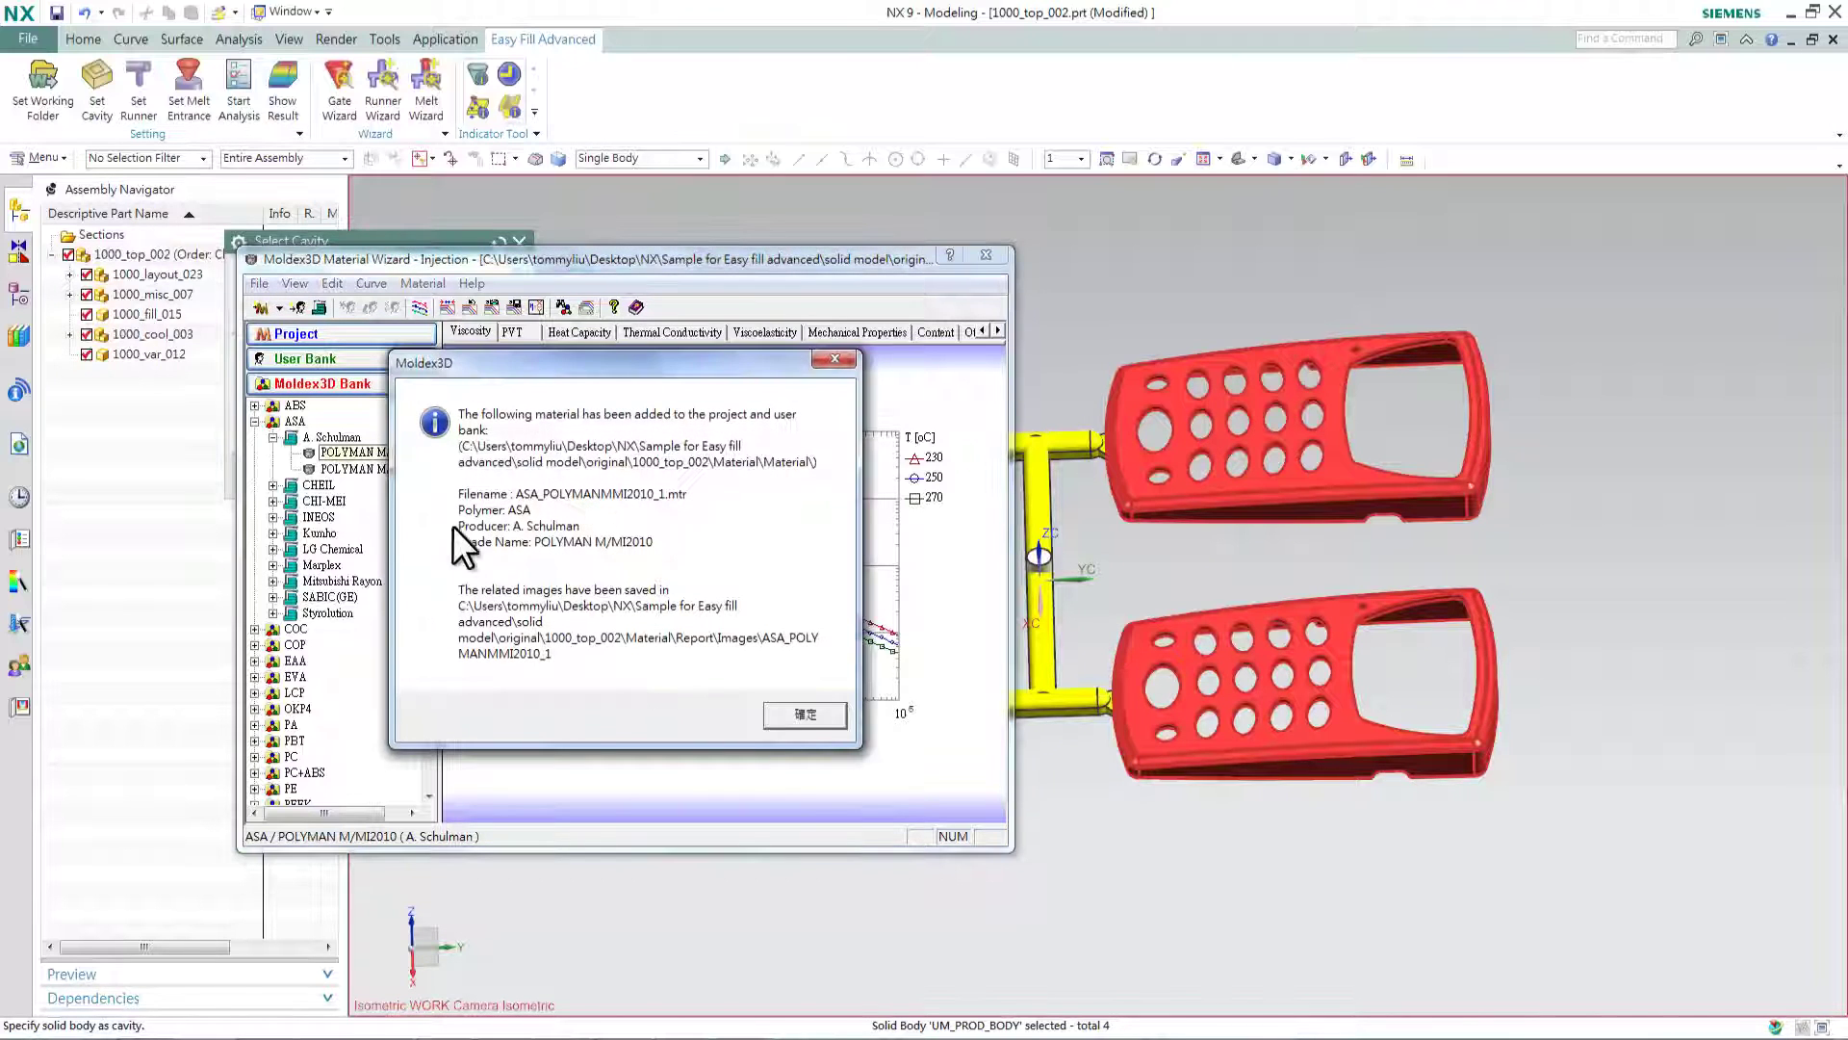
click(812, 715)
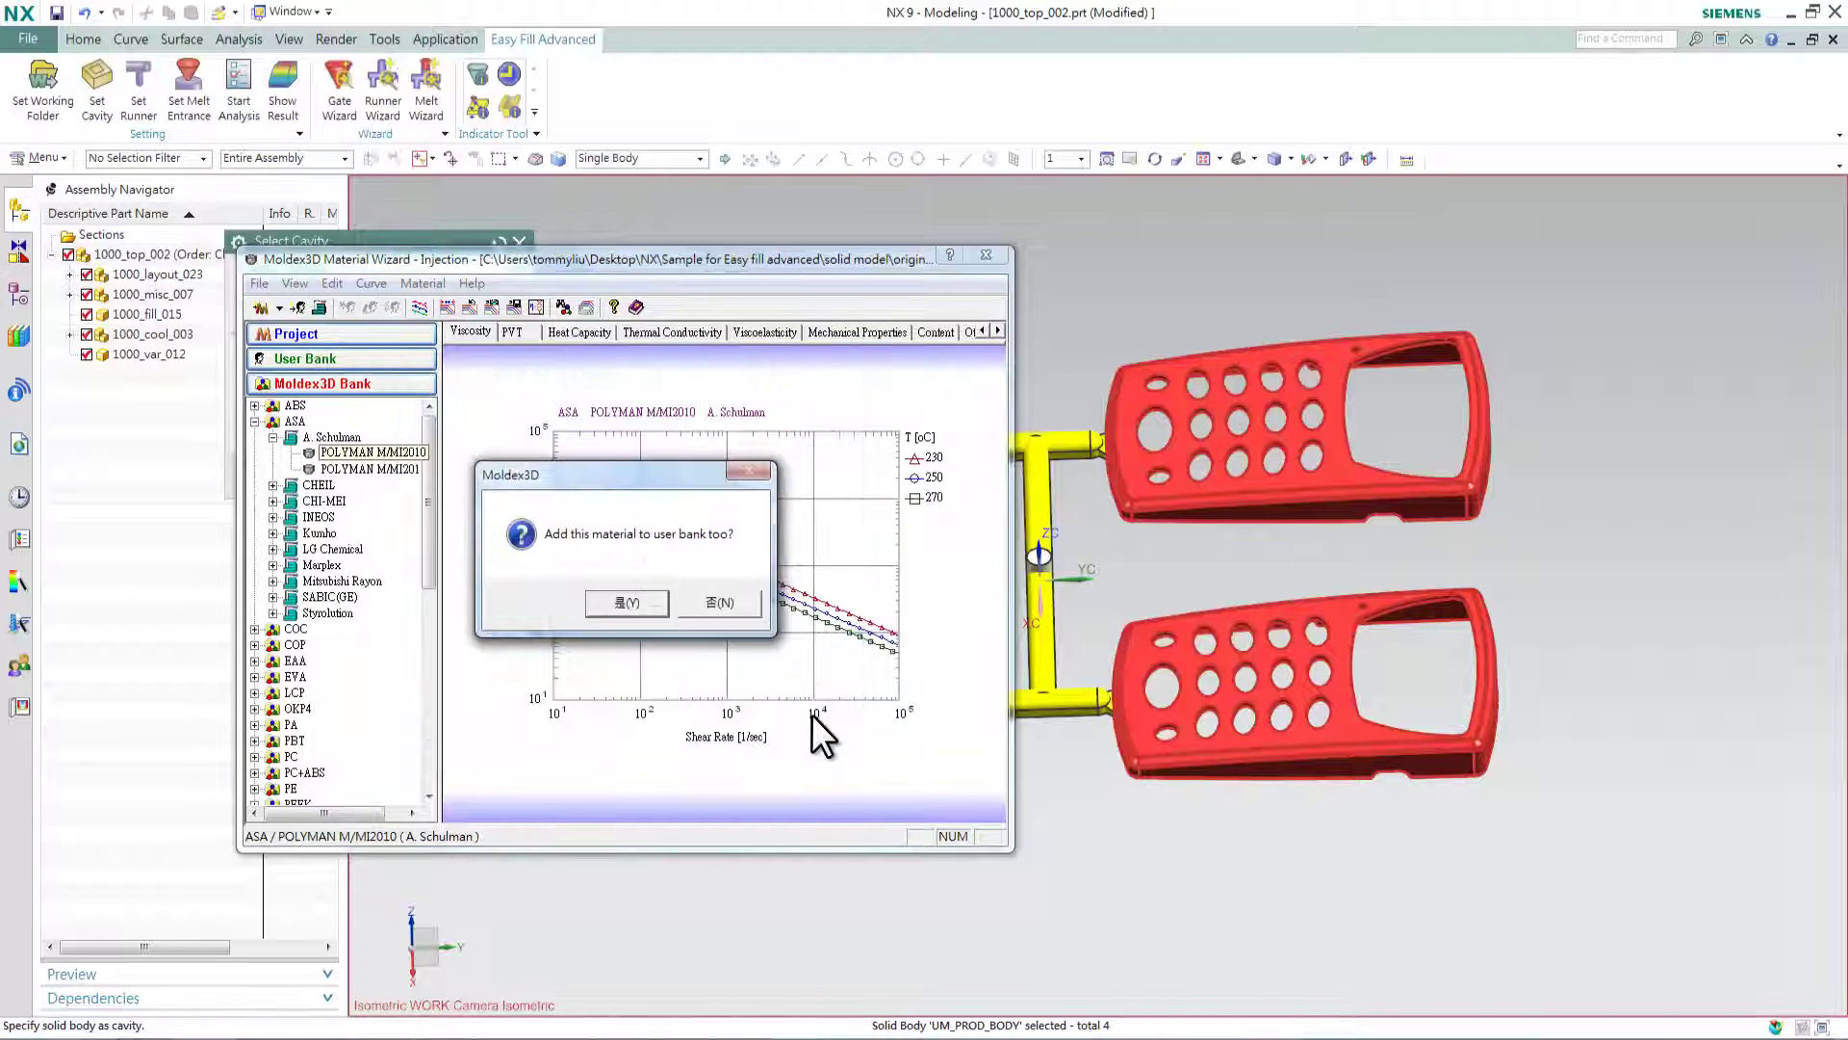
click(643, 599)
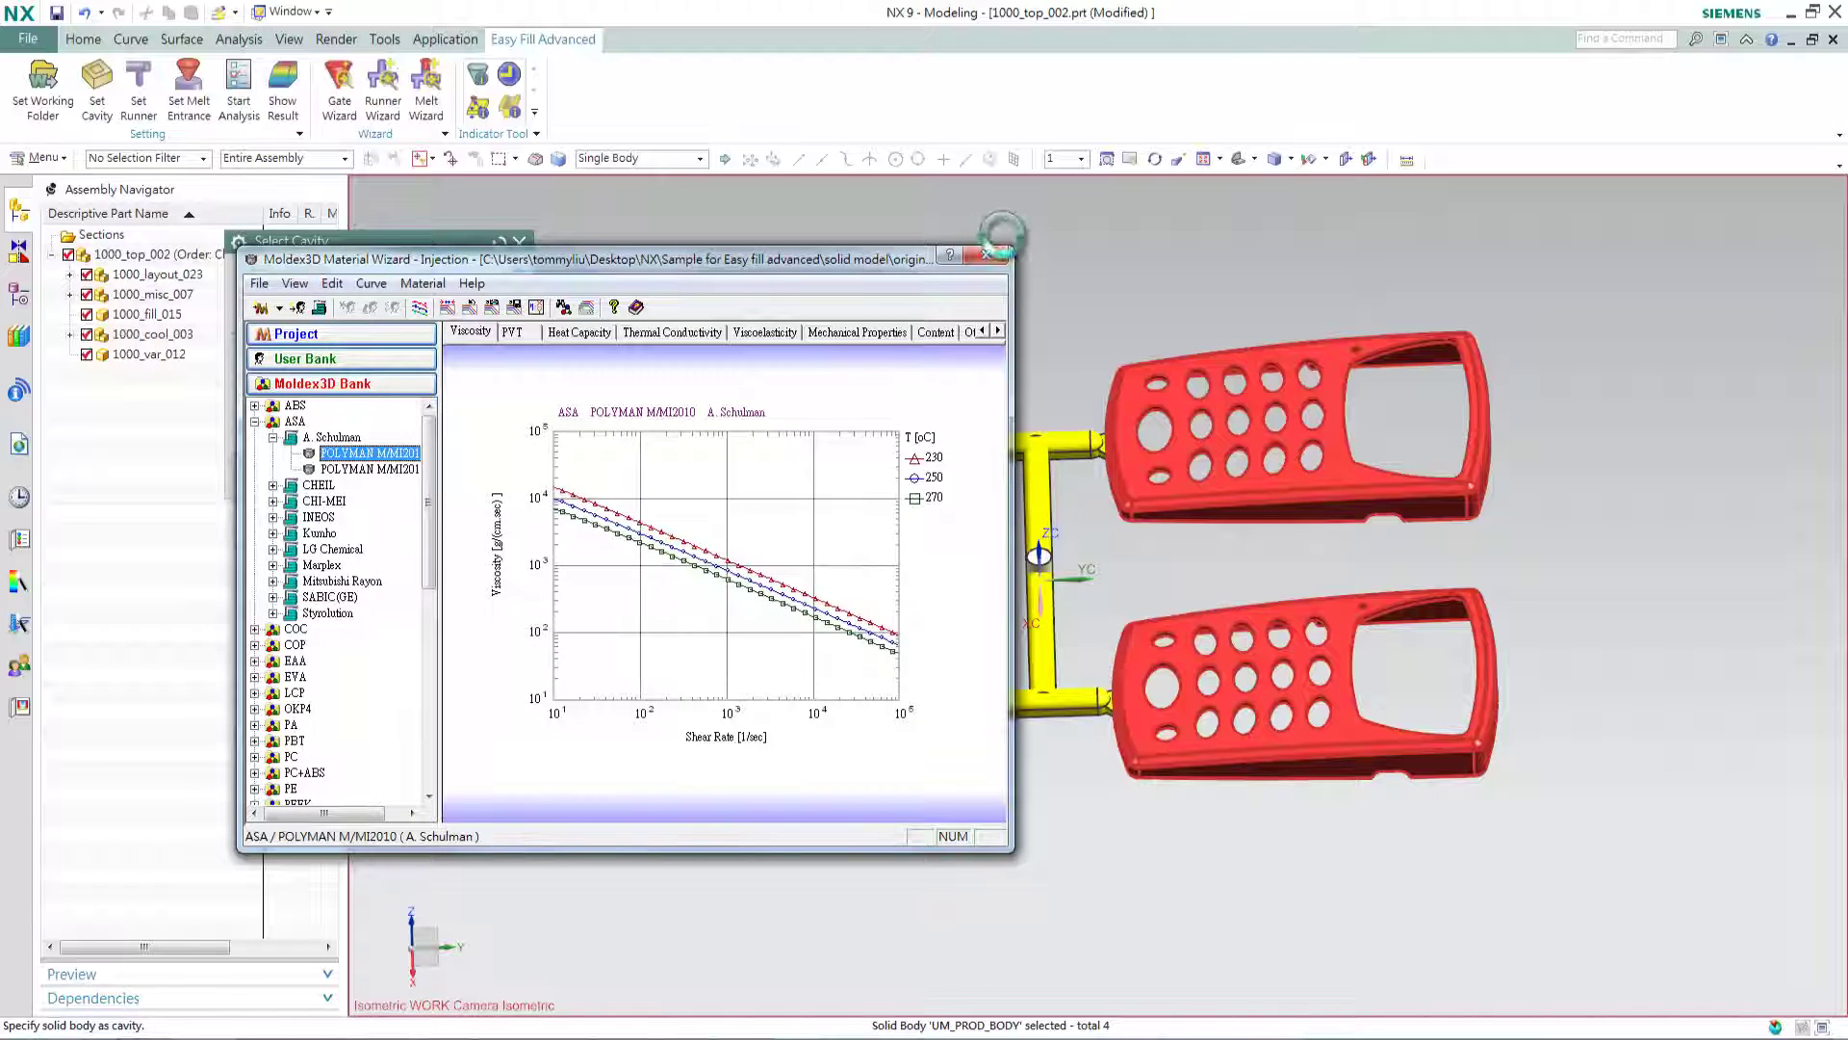
click(984, 252)
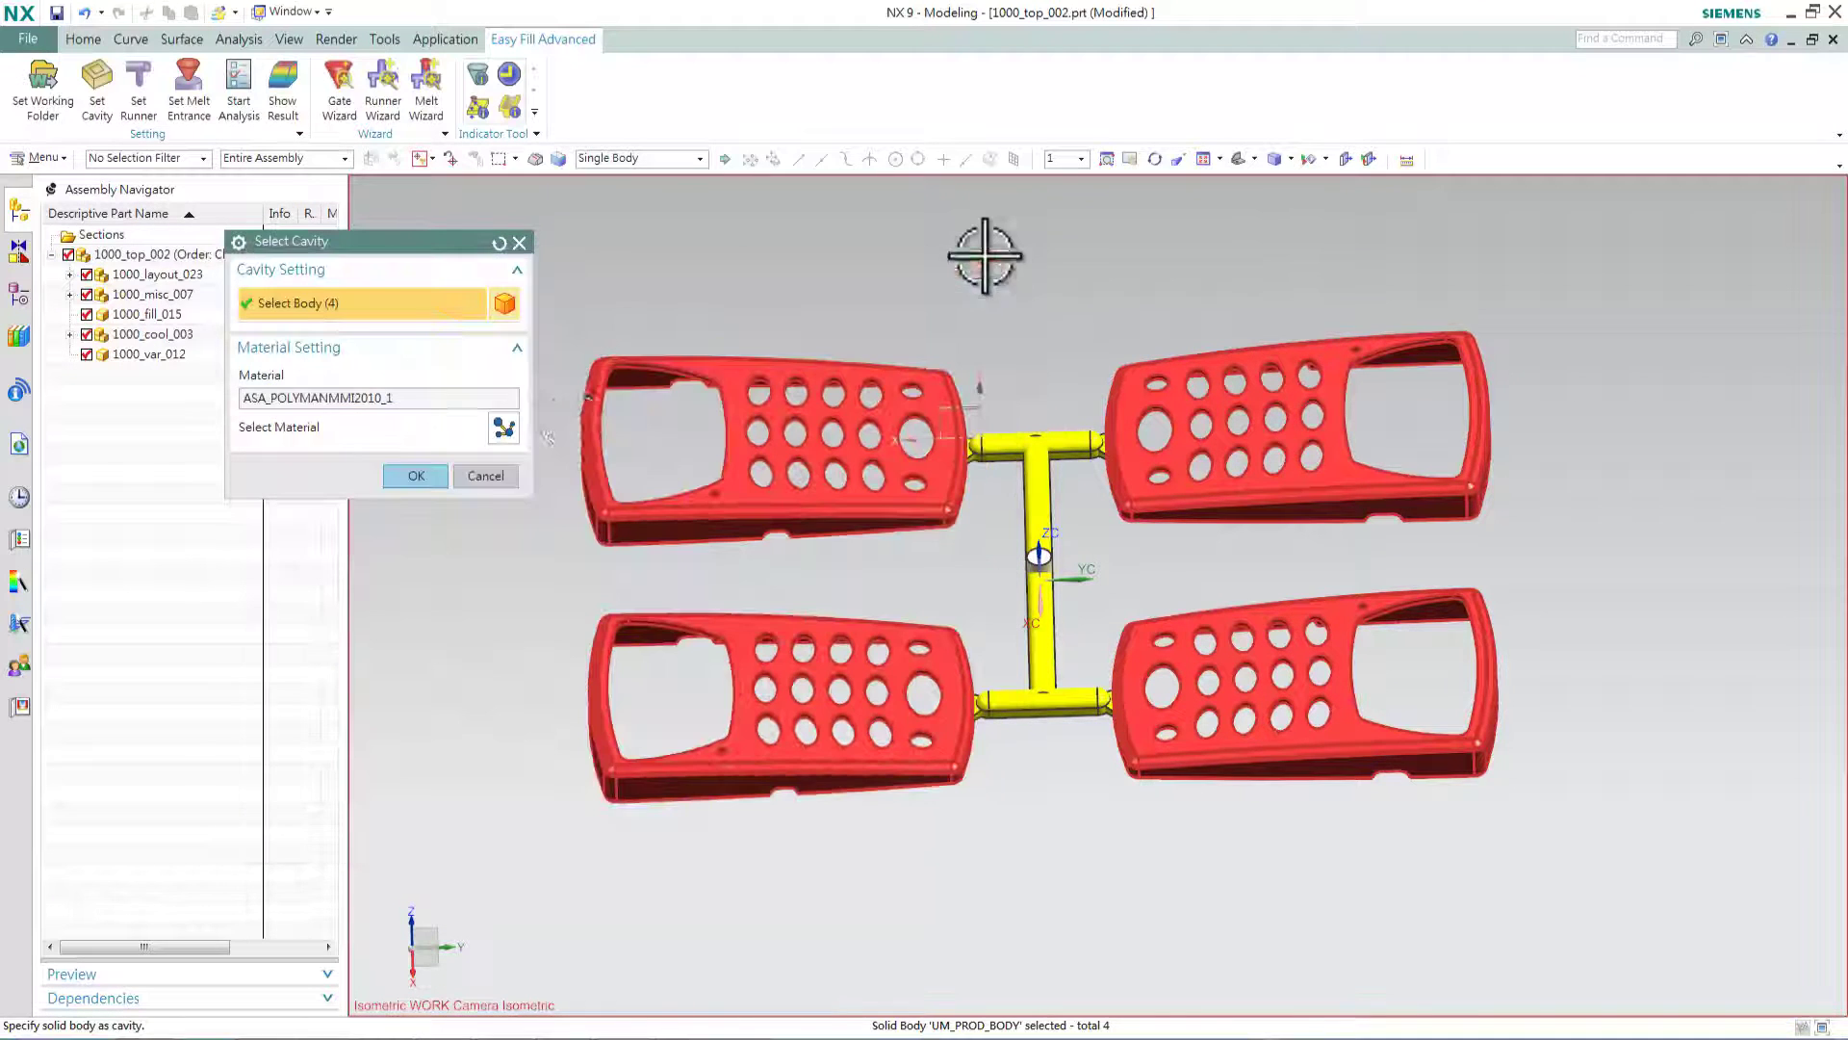
click(420, 477)
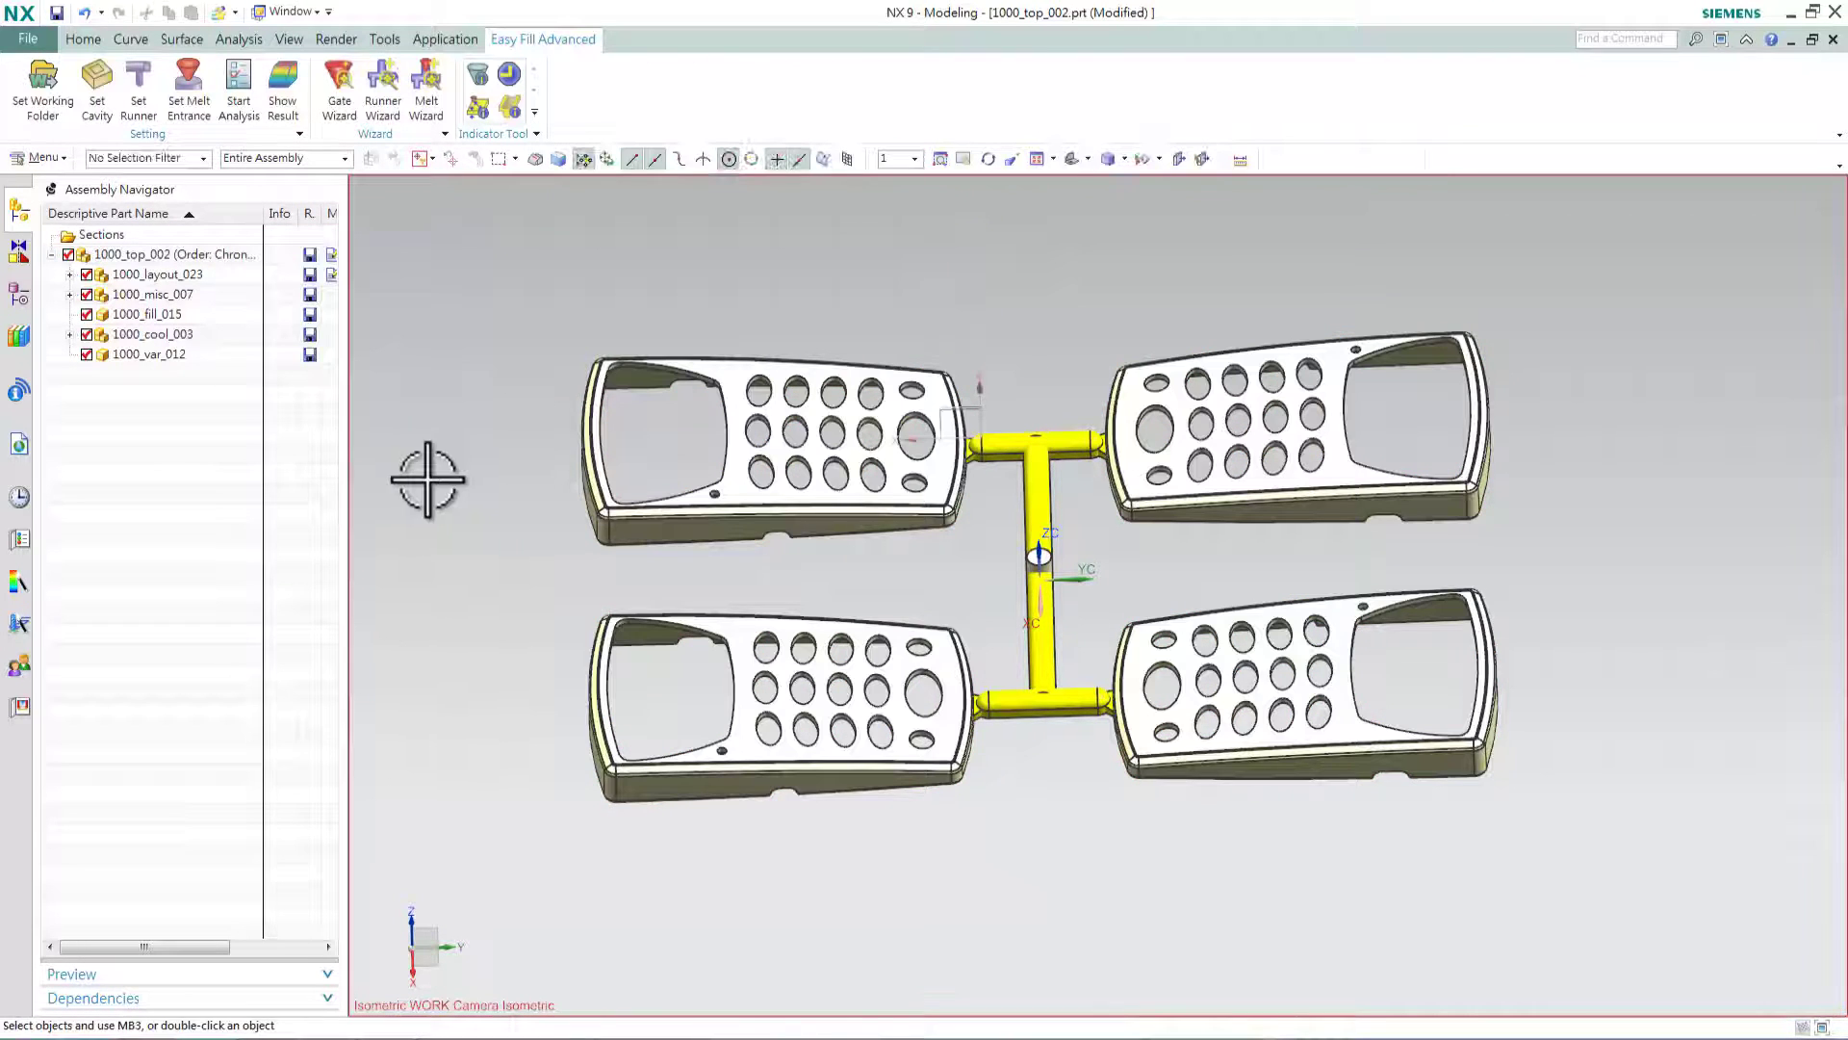
- Select all eight runner segments, including the upper and vertical bars, as runner bodies
click(131, 118)
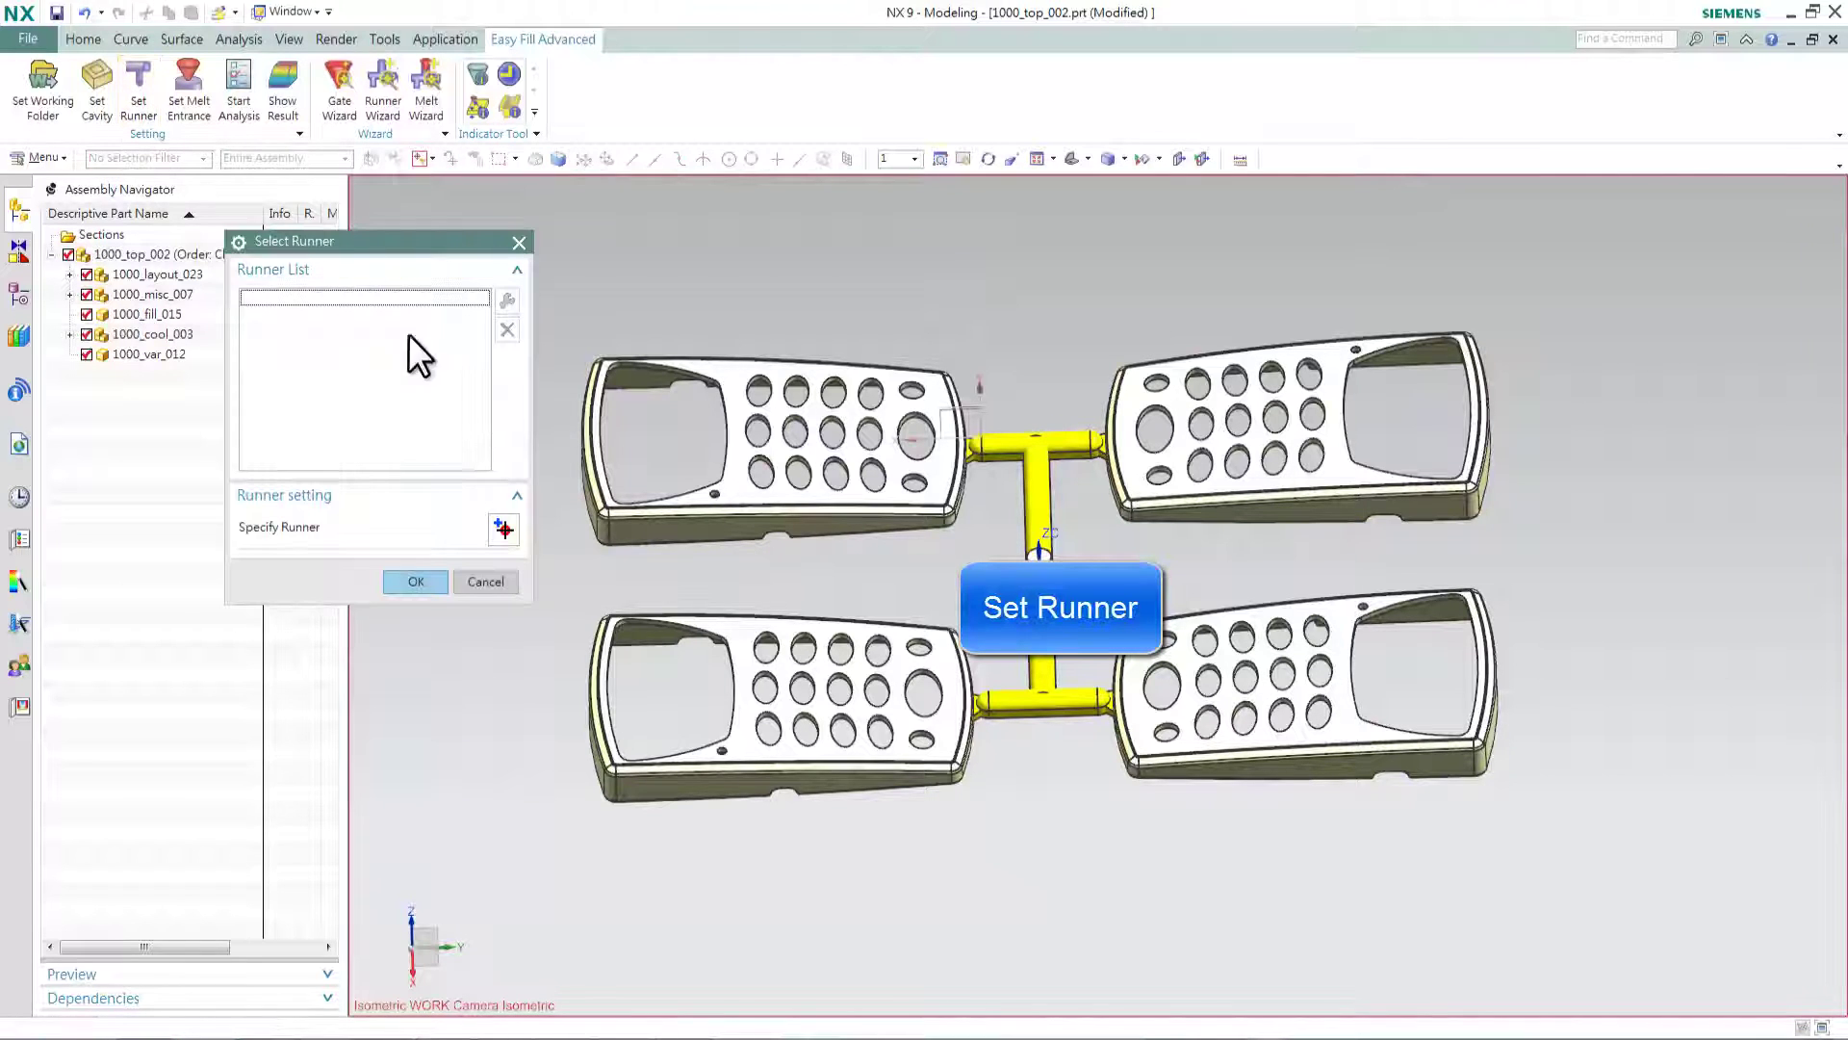
click(503, 528)
click(994, 443)
click(1039, 520)
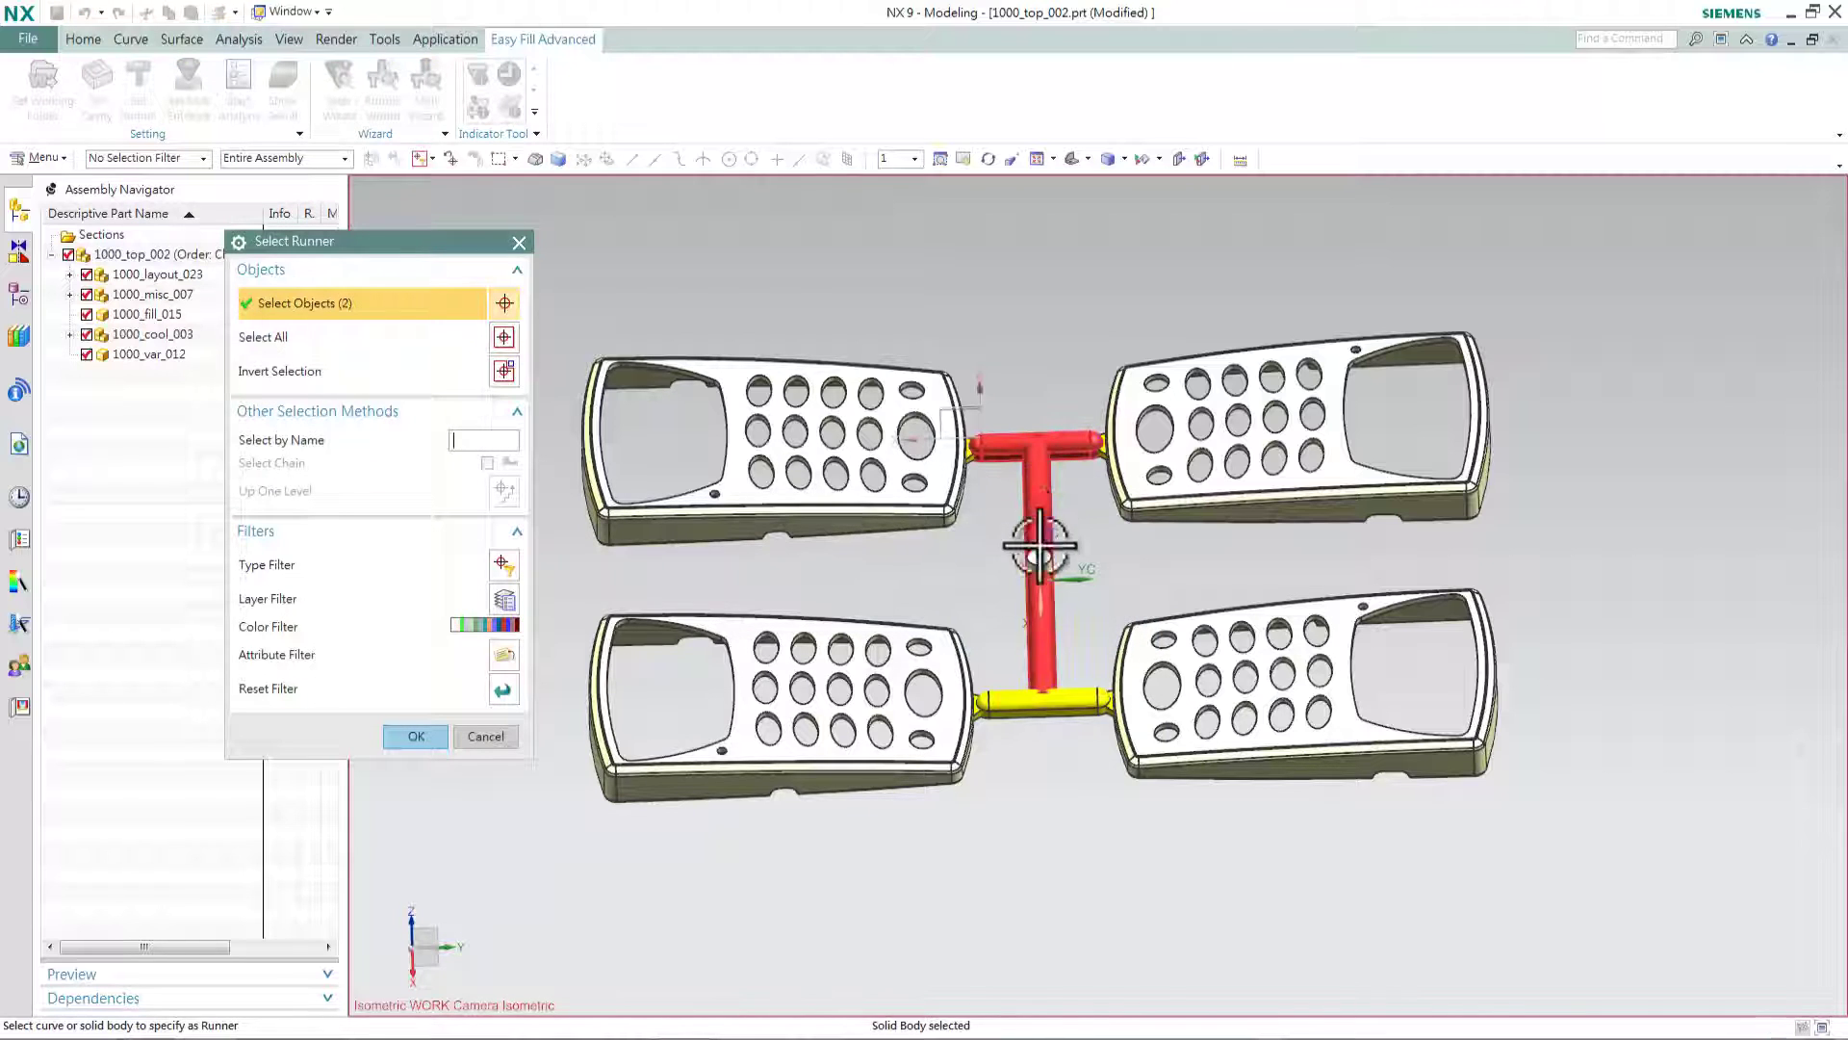
click(1040, 626)
click(1001, 708)
click(1103, 707)
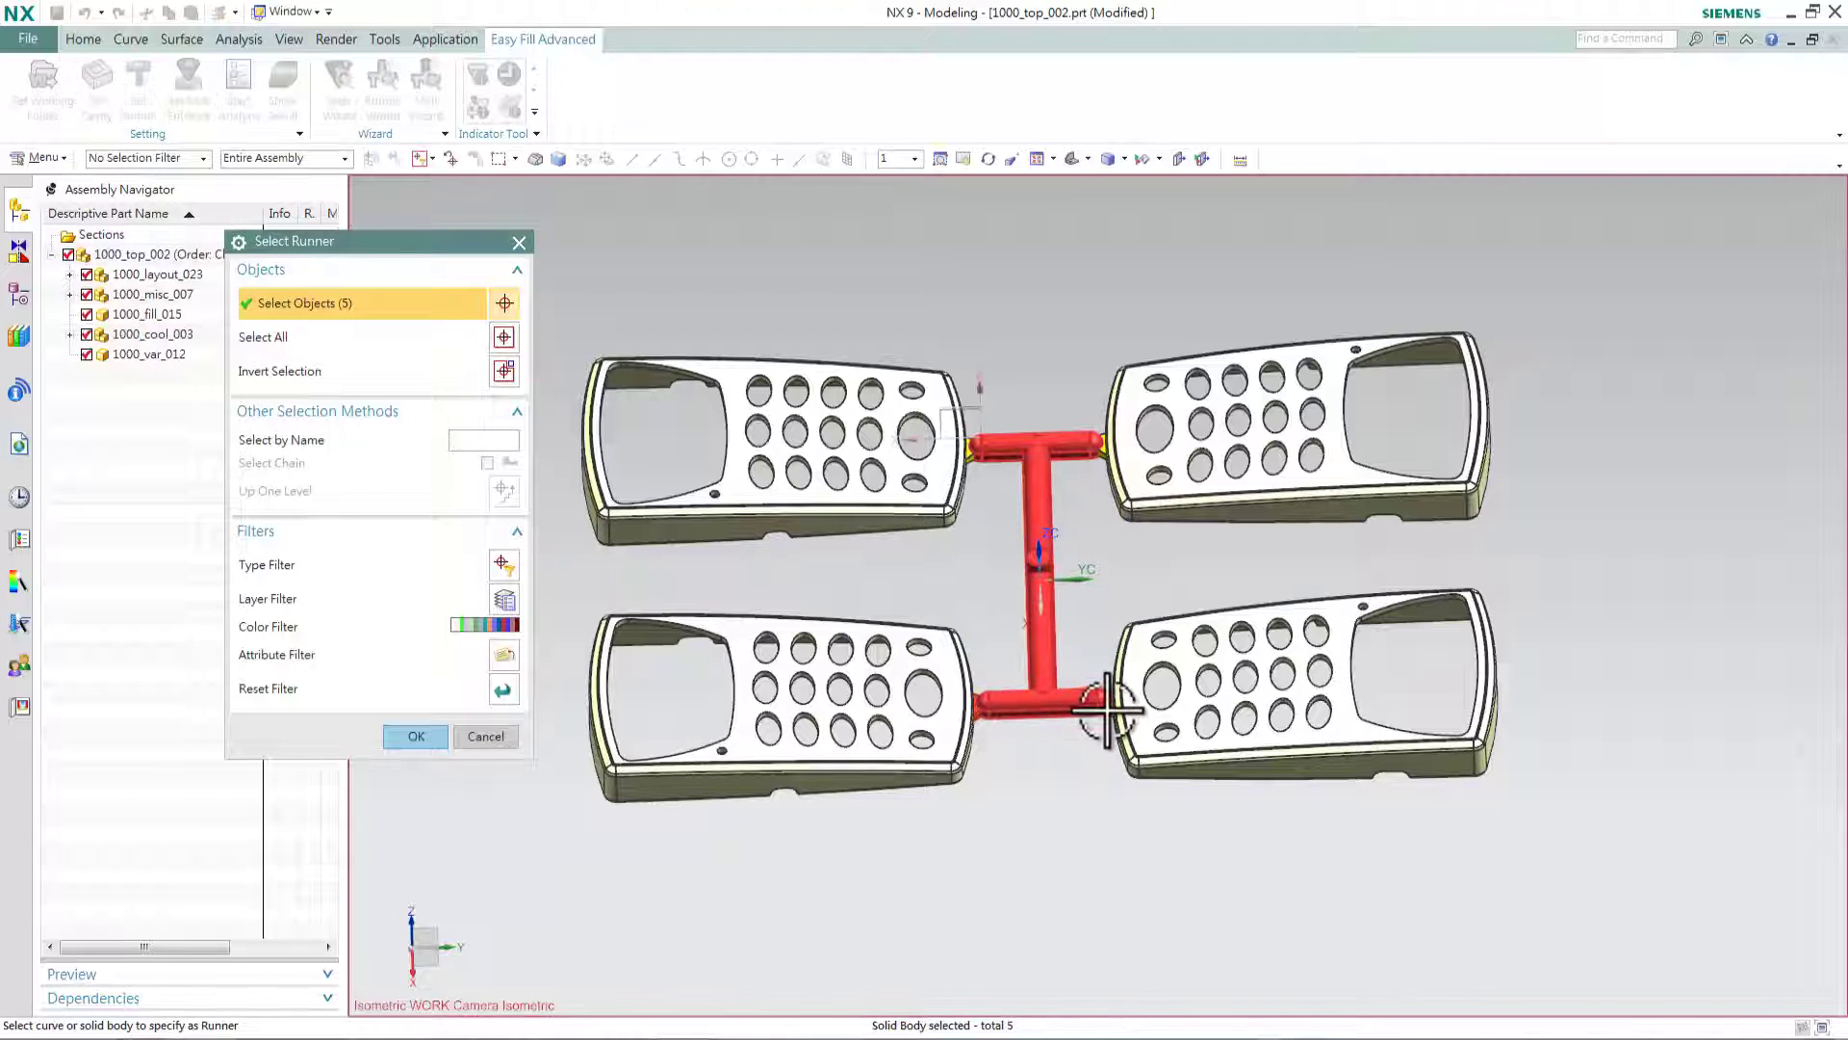
click(1102, 445)
click(963, 453)
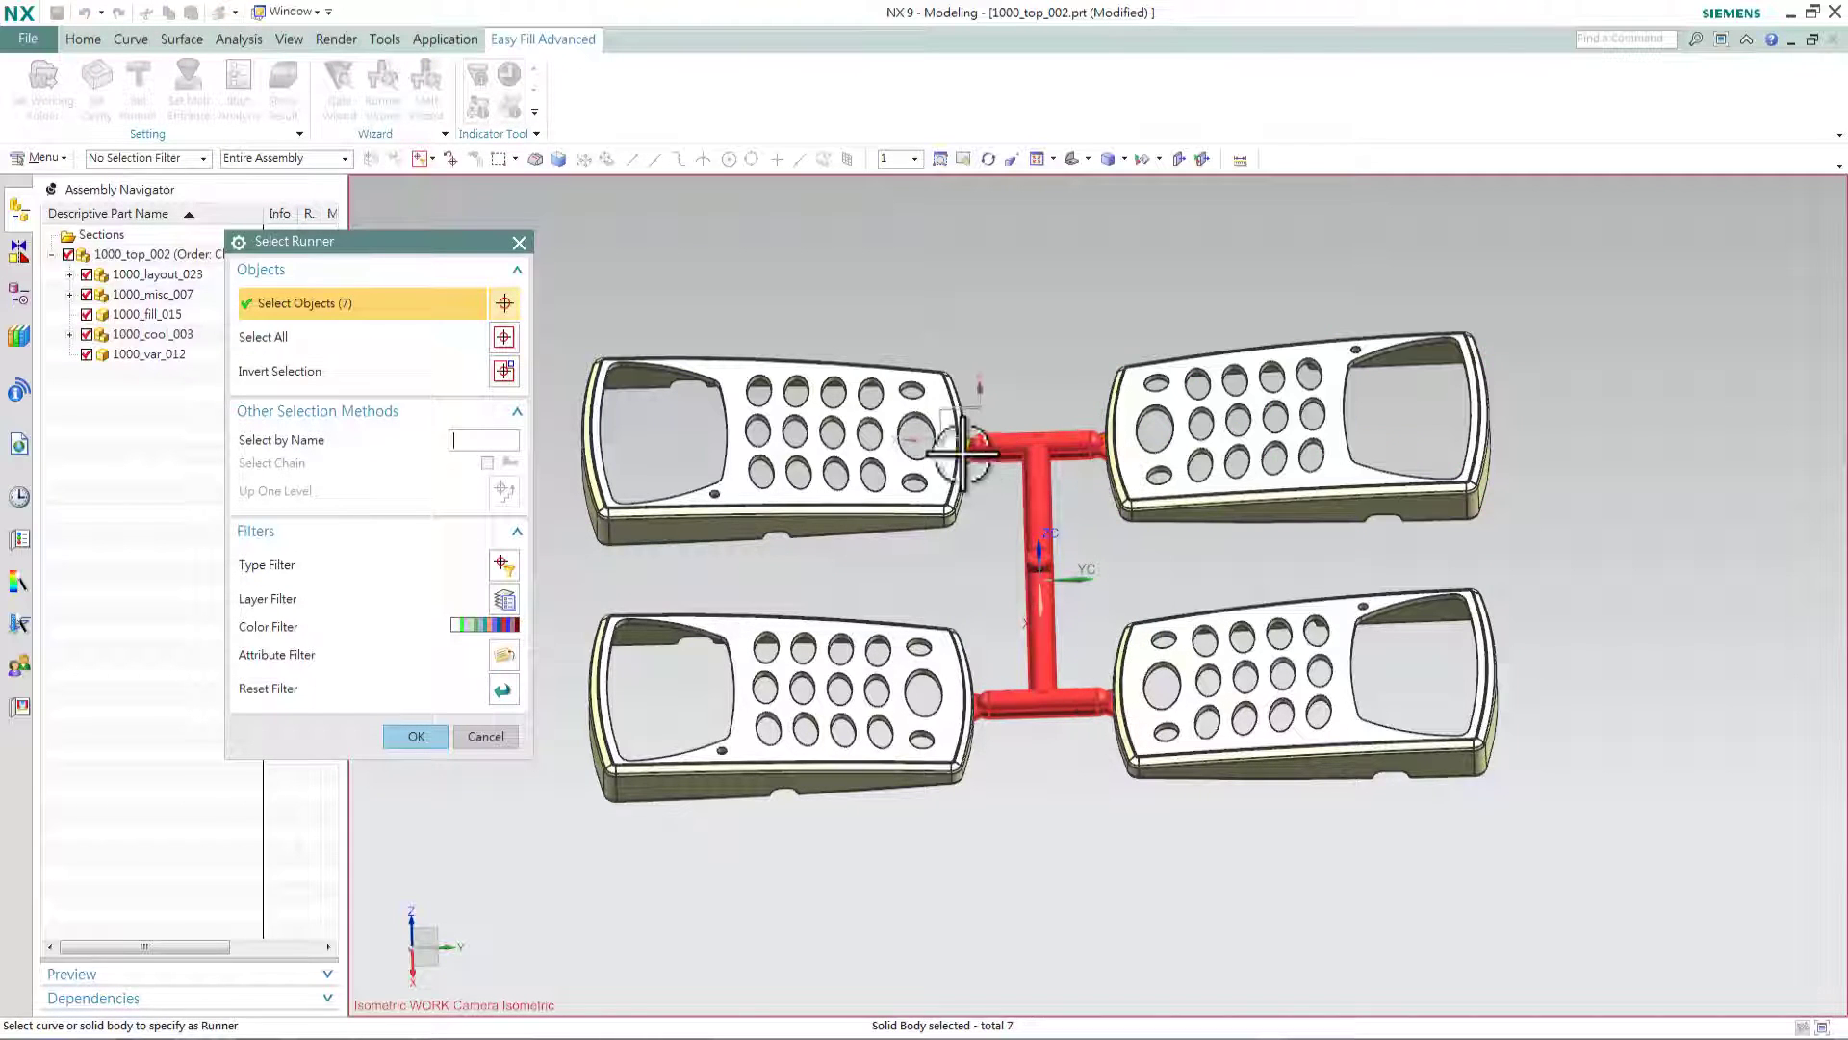
click(436, 736)
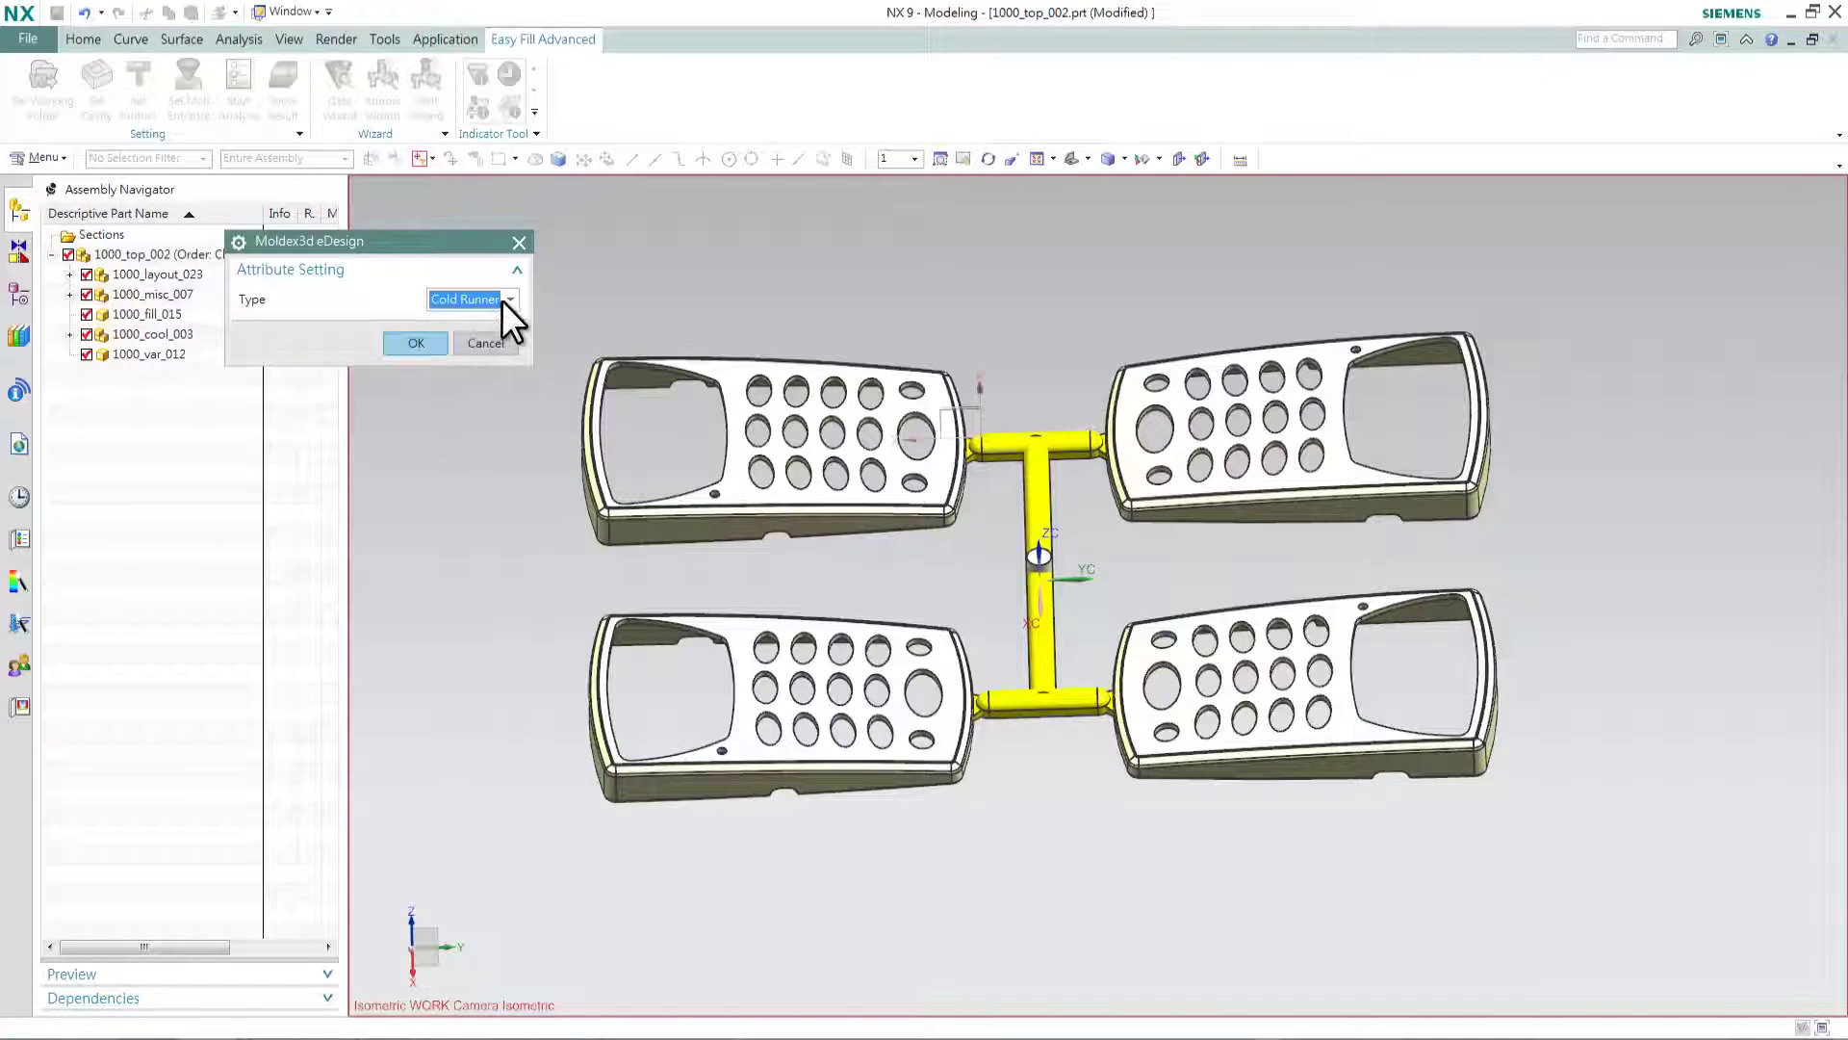
- Keep the runner type as Cold Runner and accept the list of eight runners
click(496, 301)
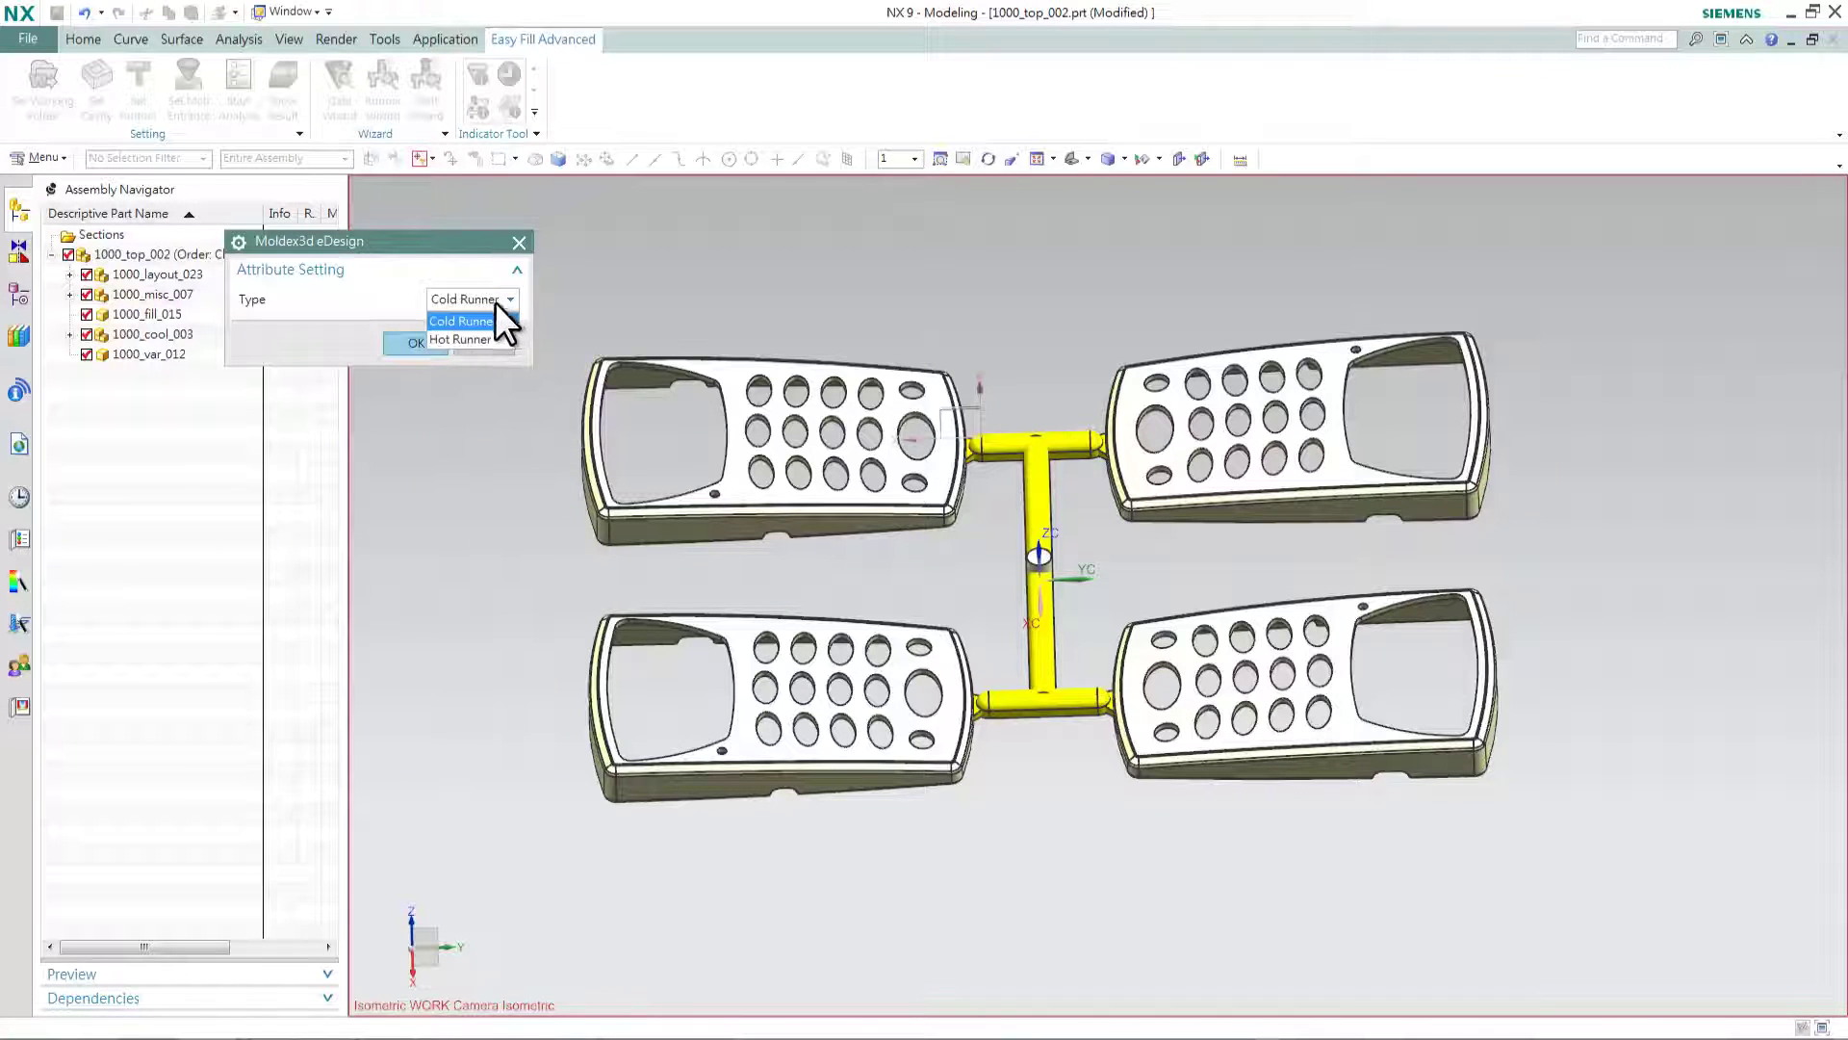
click(414, 343)
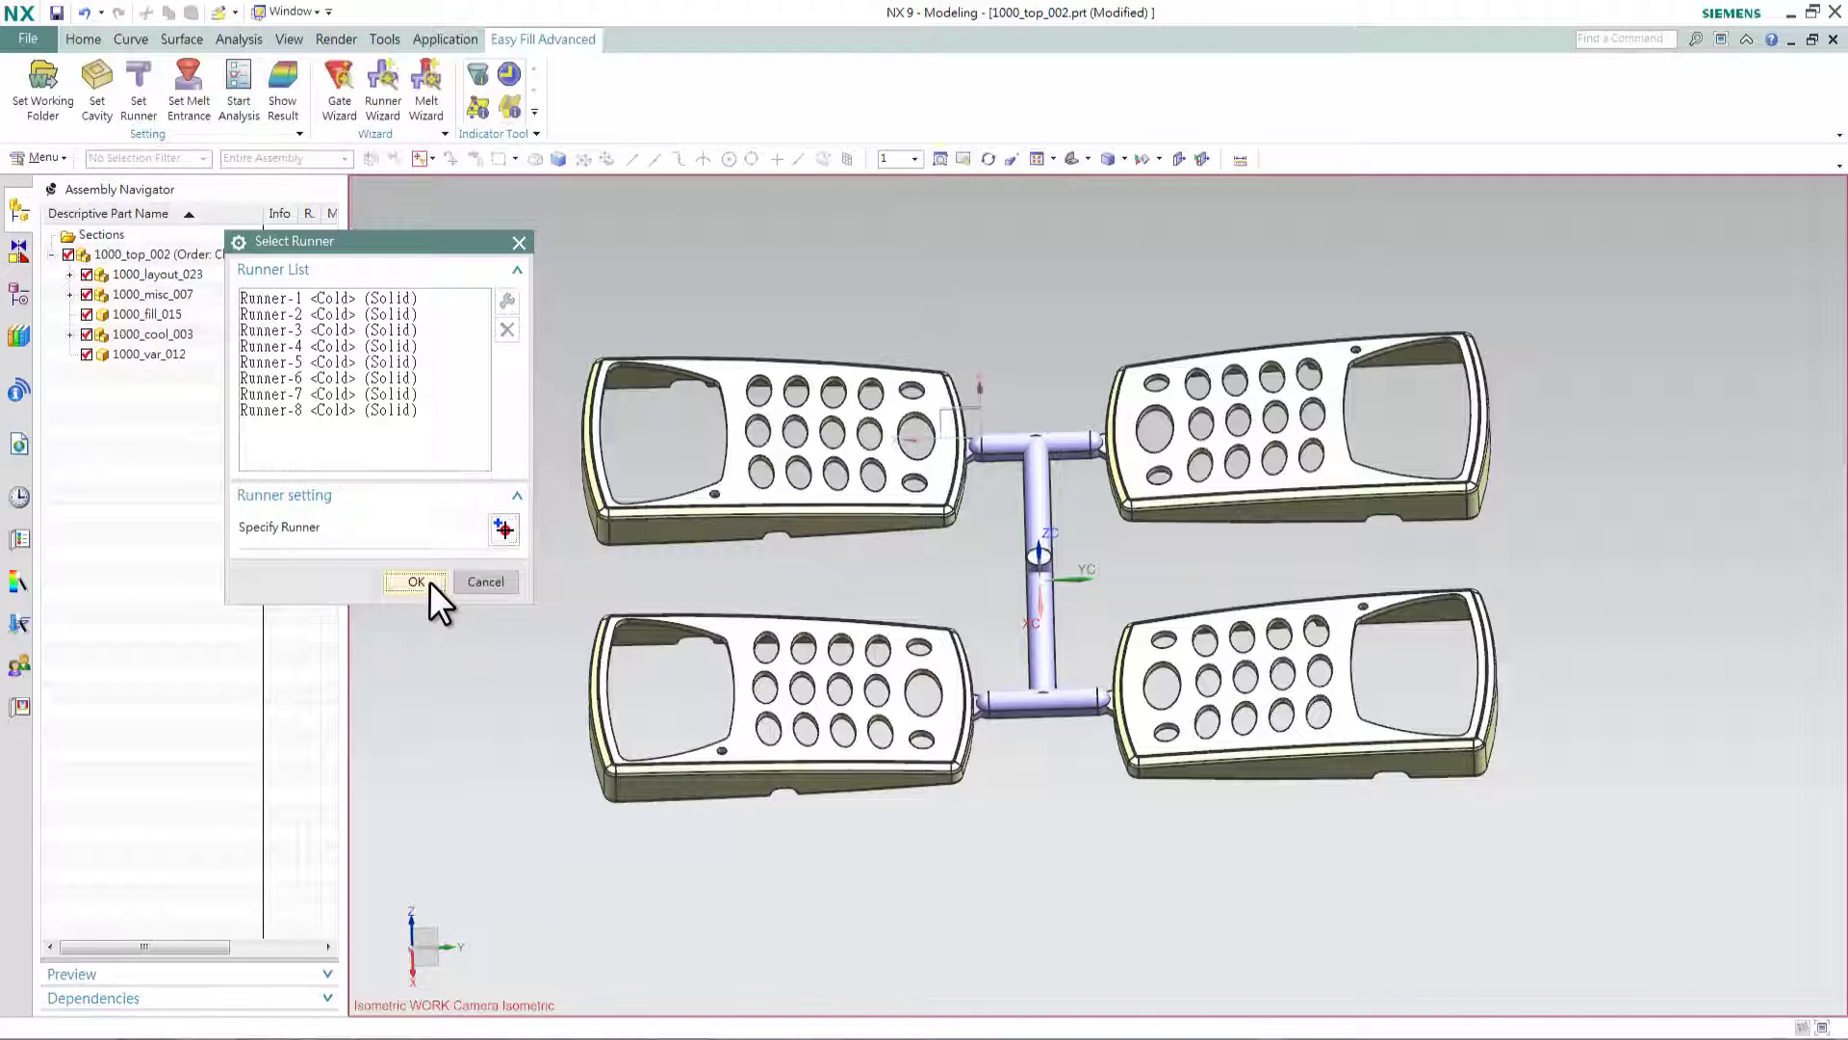
click(416, 581)
- Place the melt entrance on the central vertical runner face, then zoom out to show all four cavities
click(192, 108)
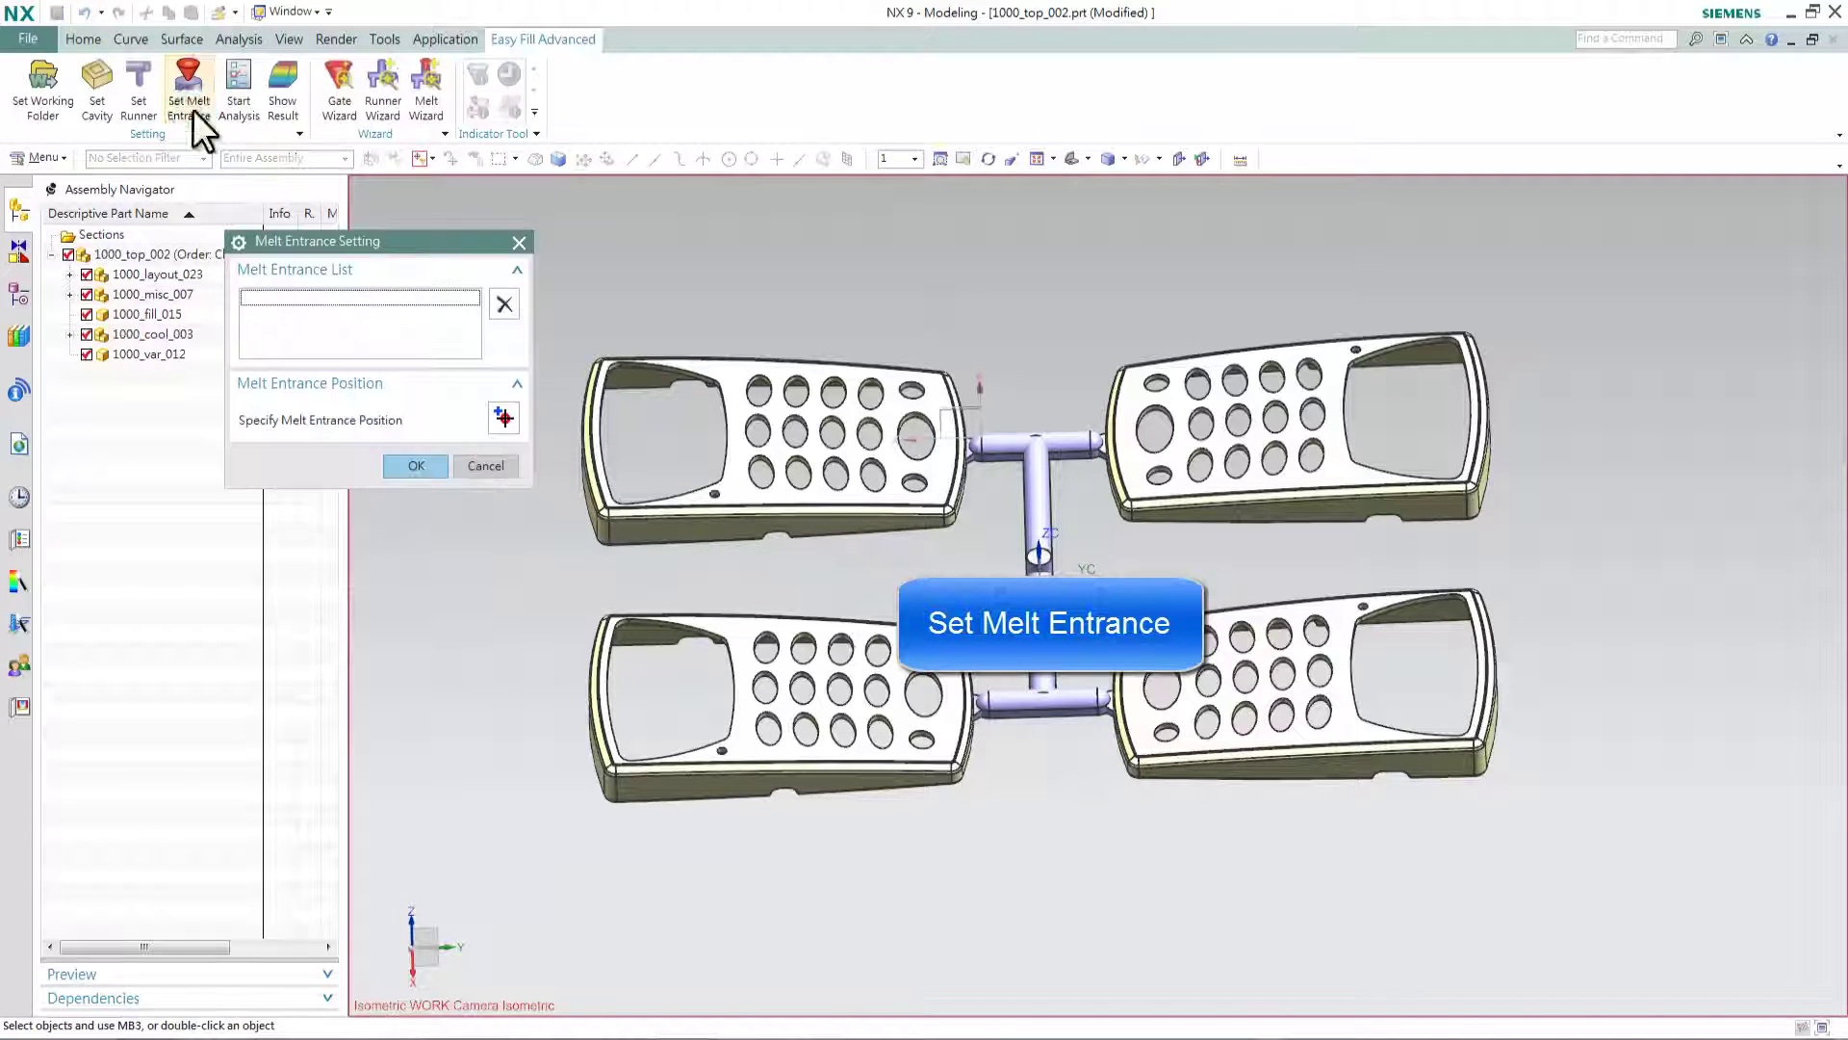
click(504, 420)
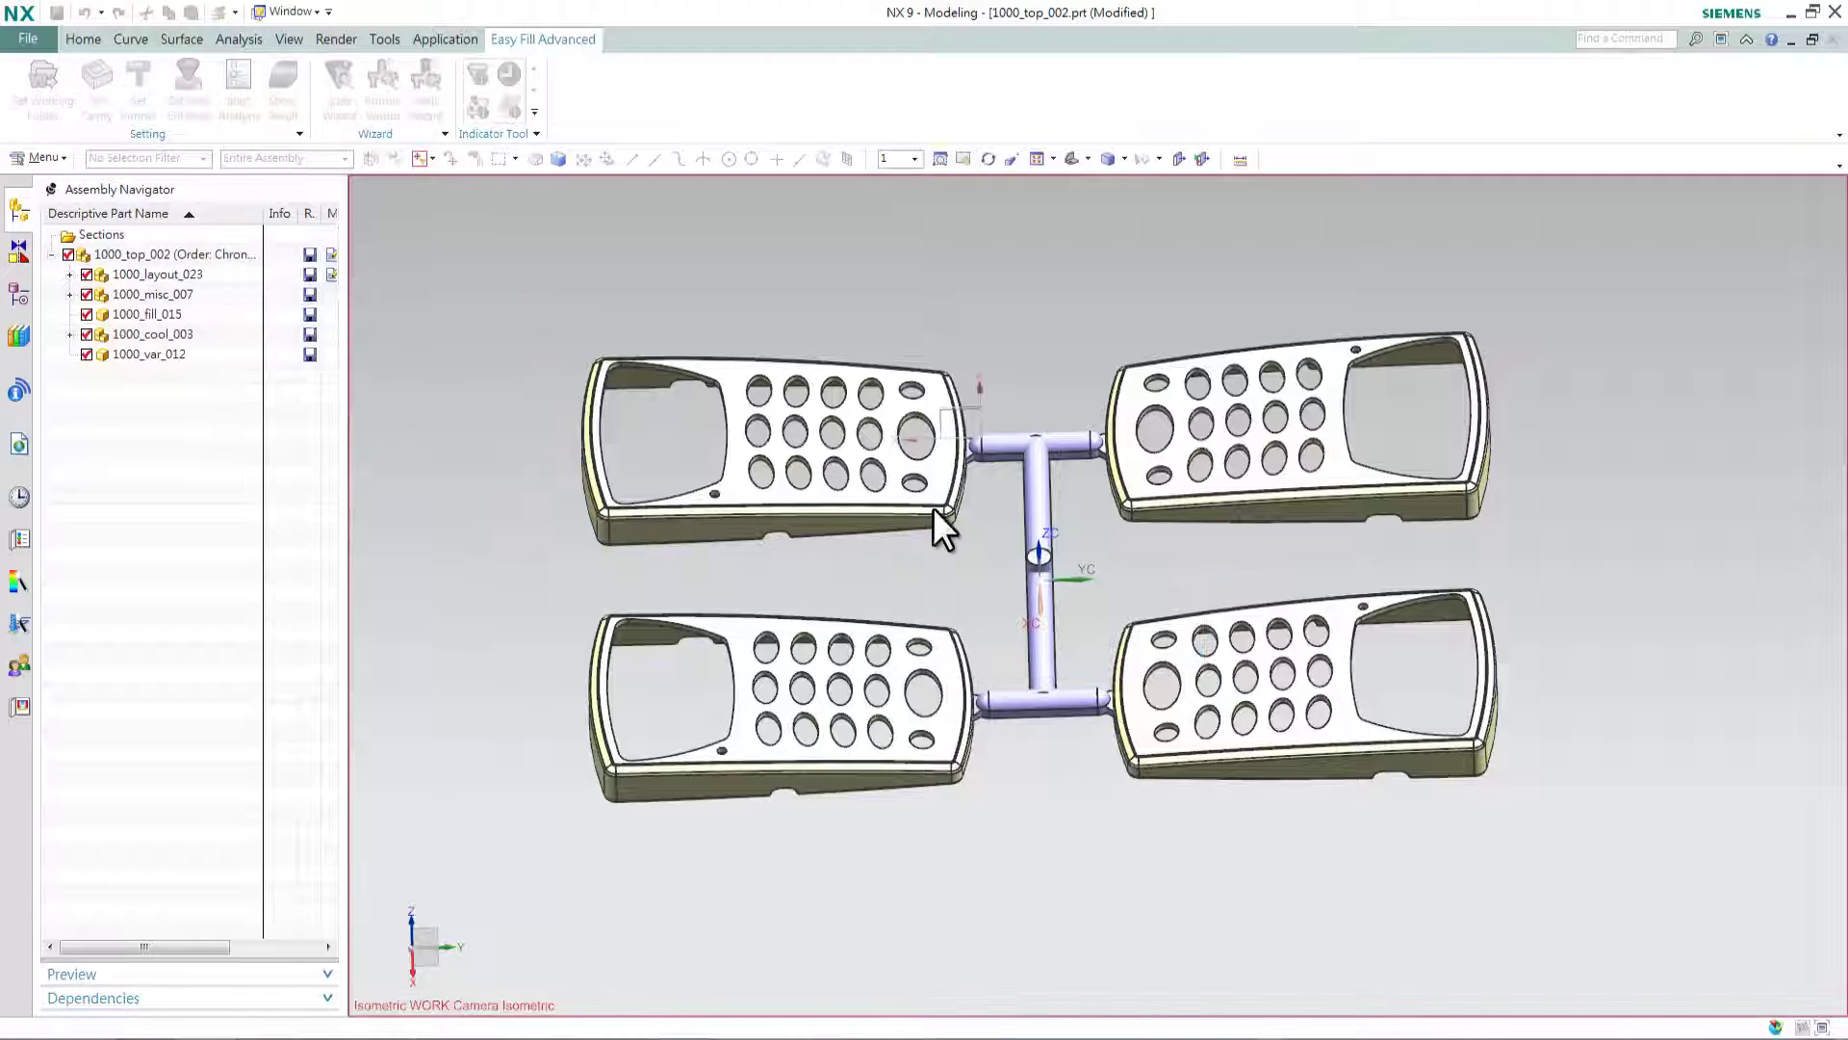
scroll(1039, 553, up, 2)
scroll(1040, 554, up, 4)
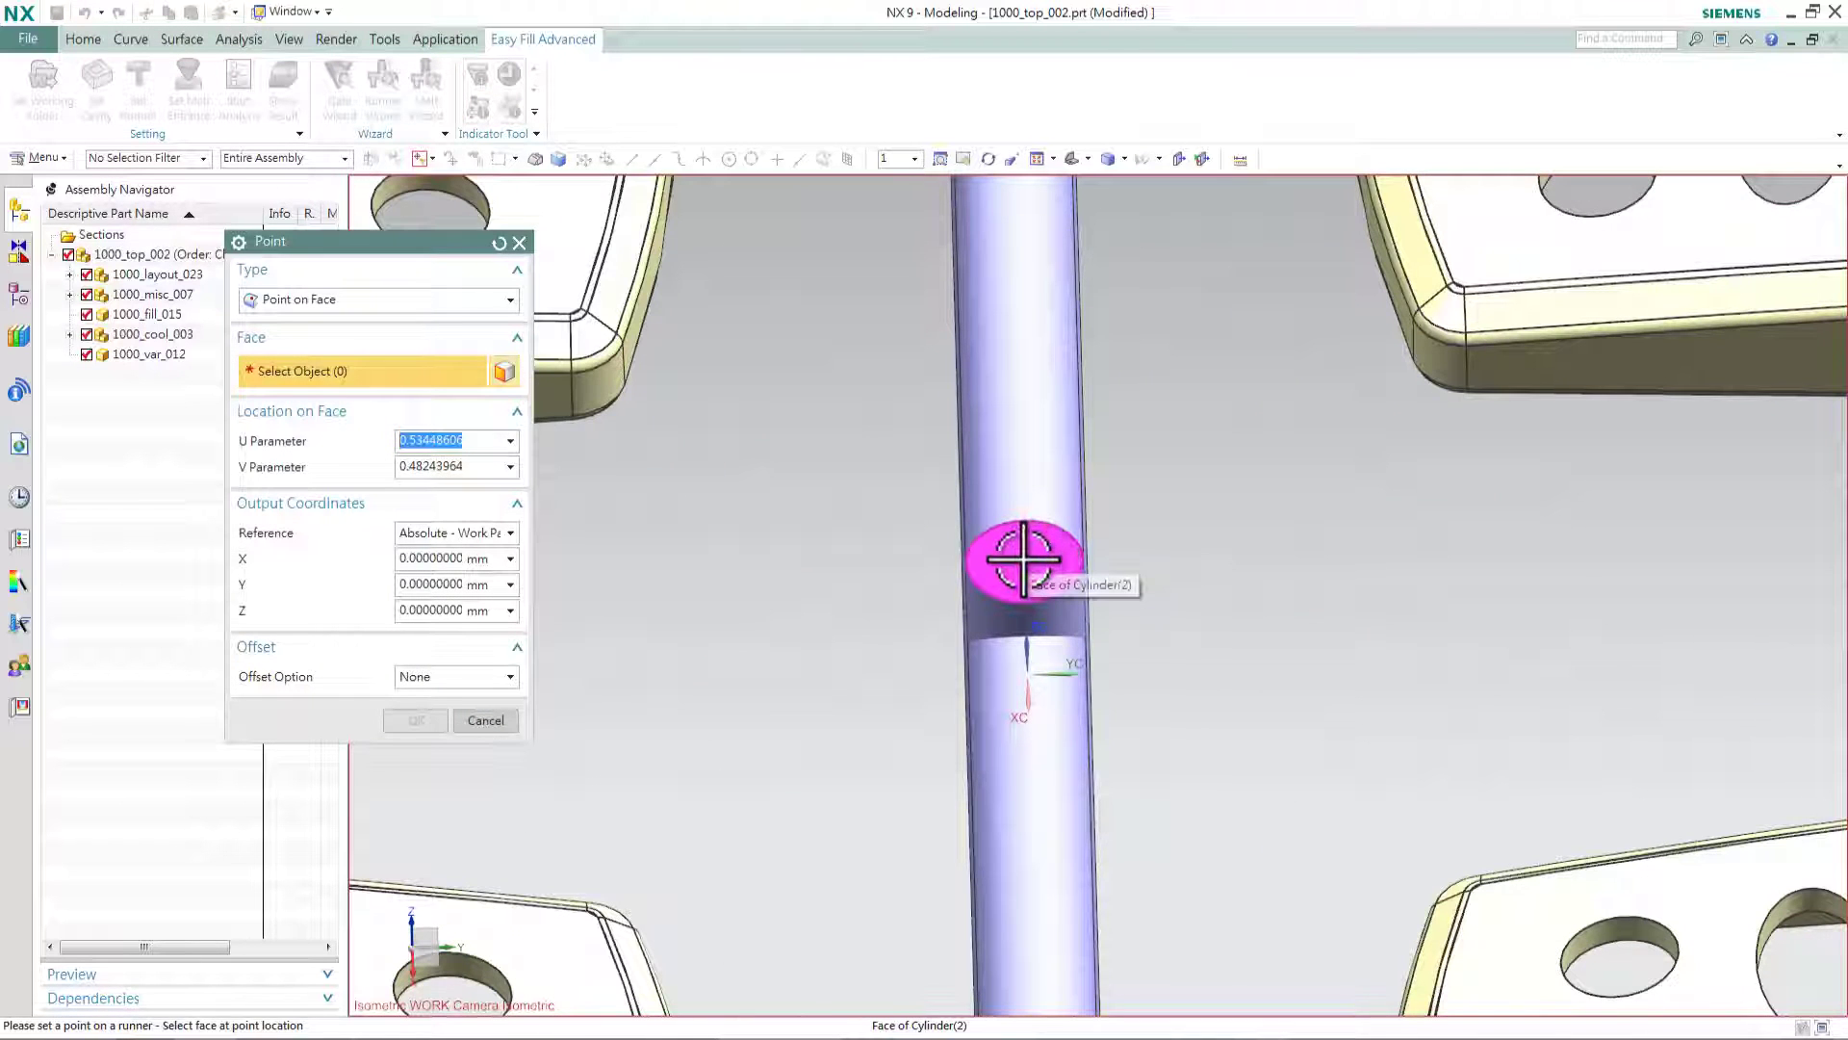
click(1042, 551)
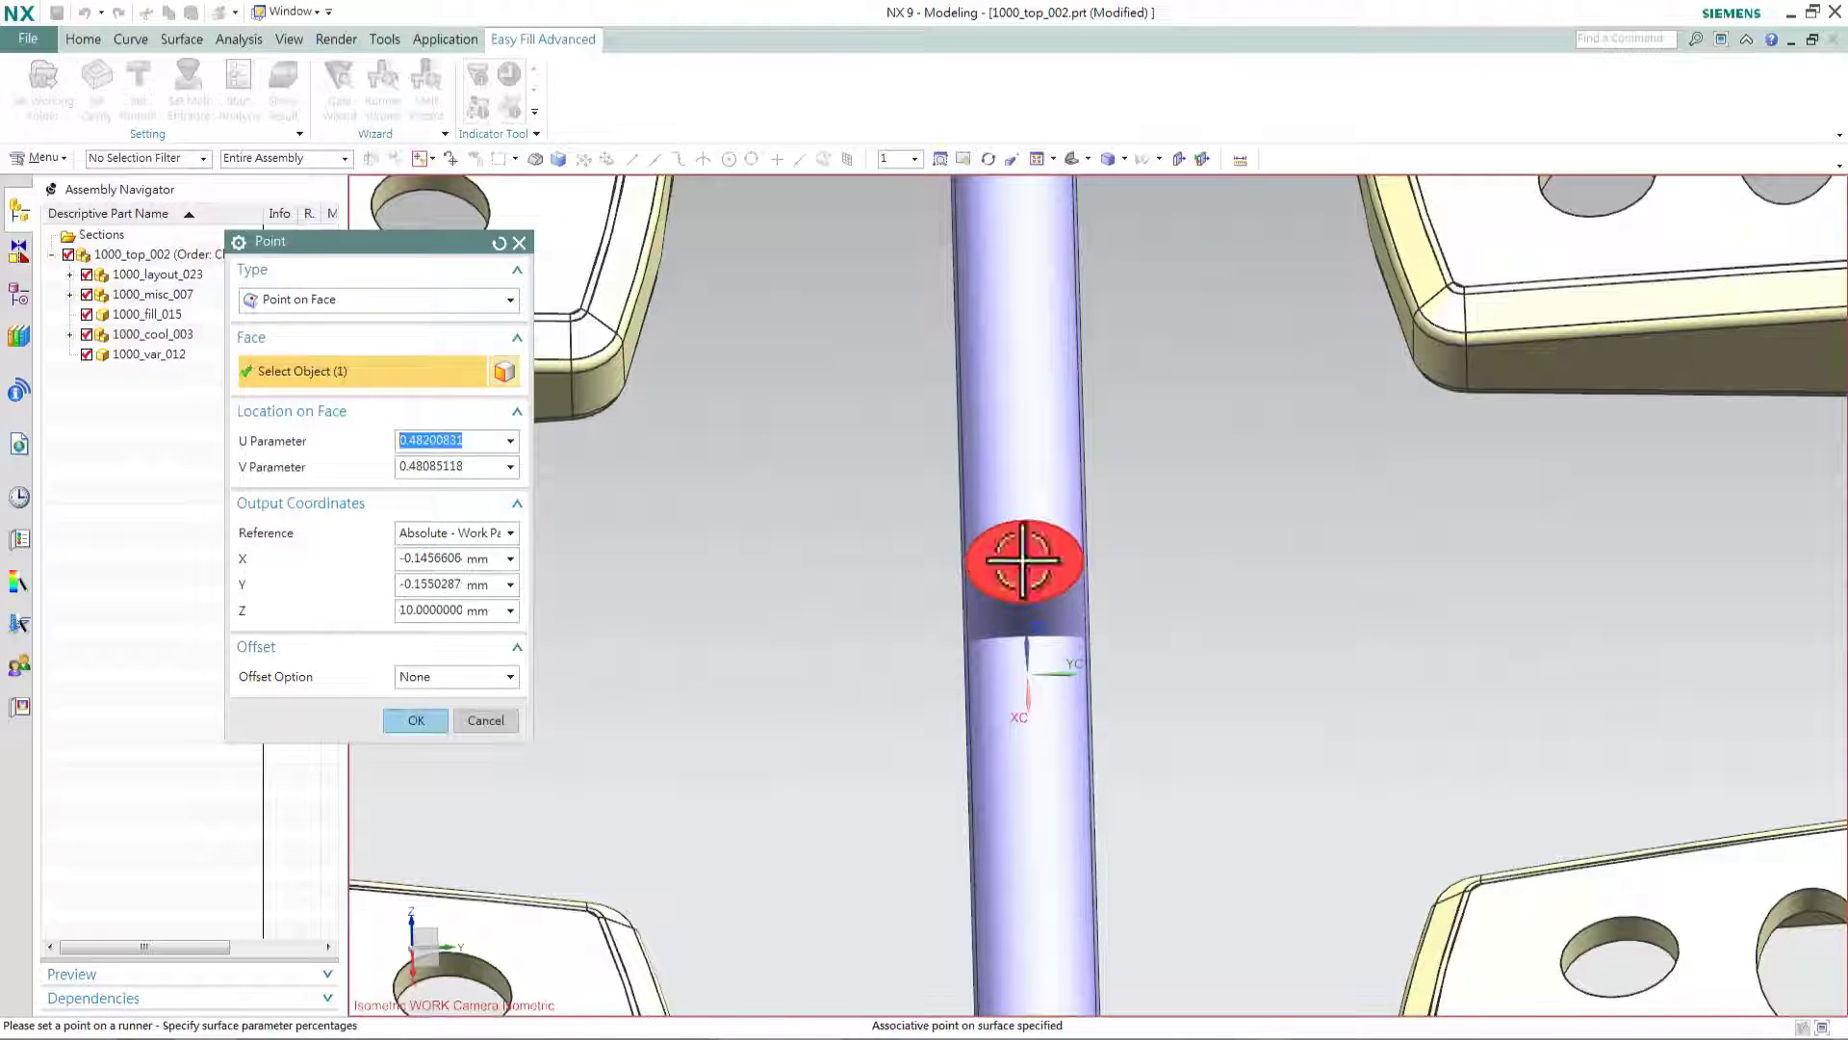
click(412, 720)
click(425, 470)
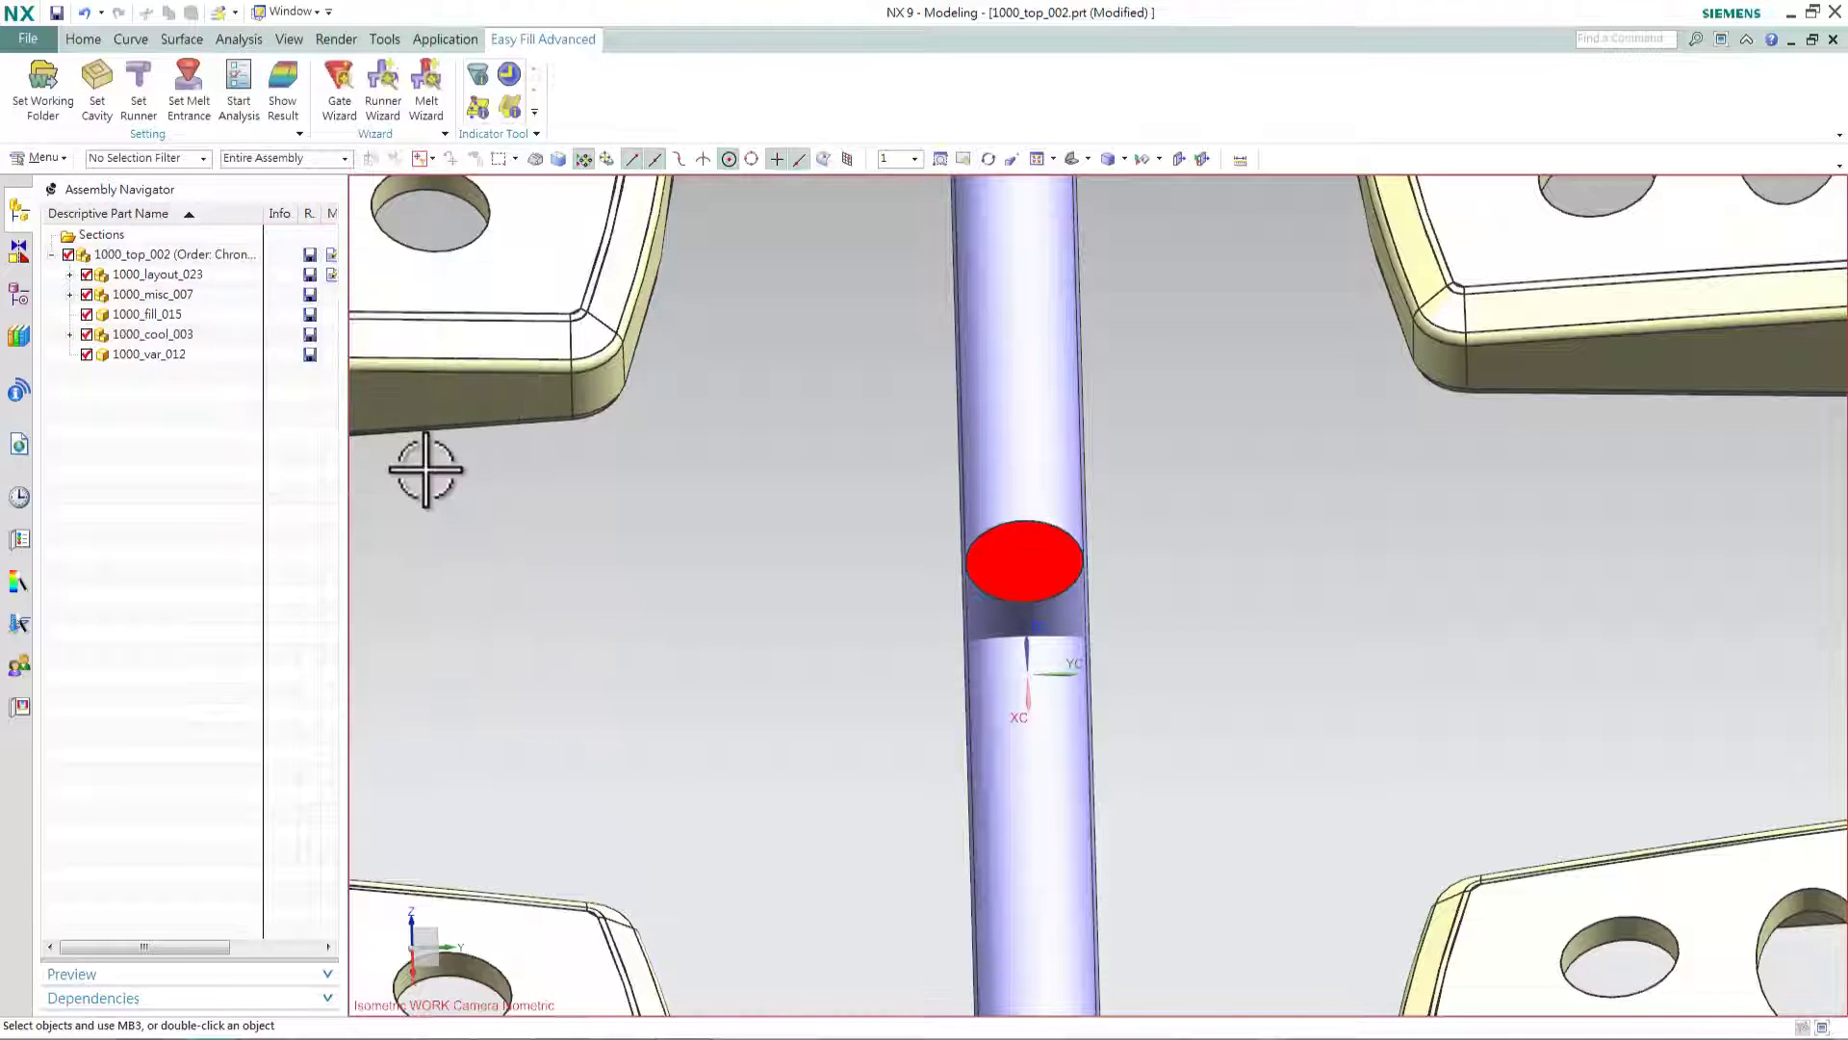
scroll(638, 701, down, 5)
mouse_move(638, 701)
shift+middle_down()
mouse_move(929, 707)
mouse_move(931, 678)
shift+middle_up()
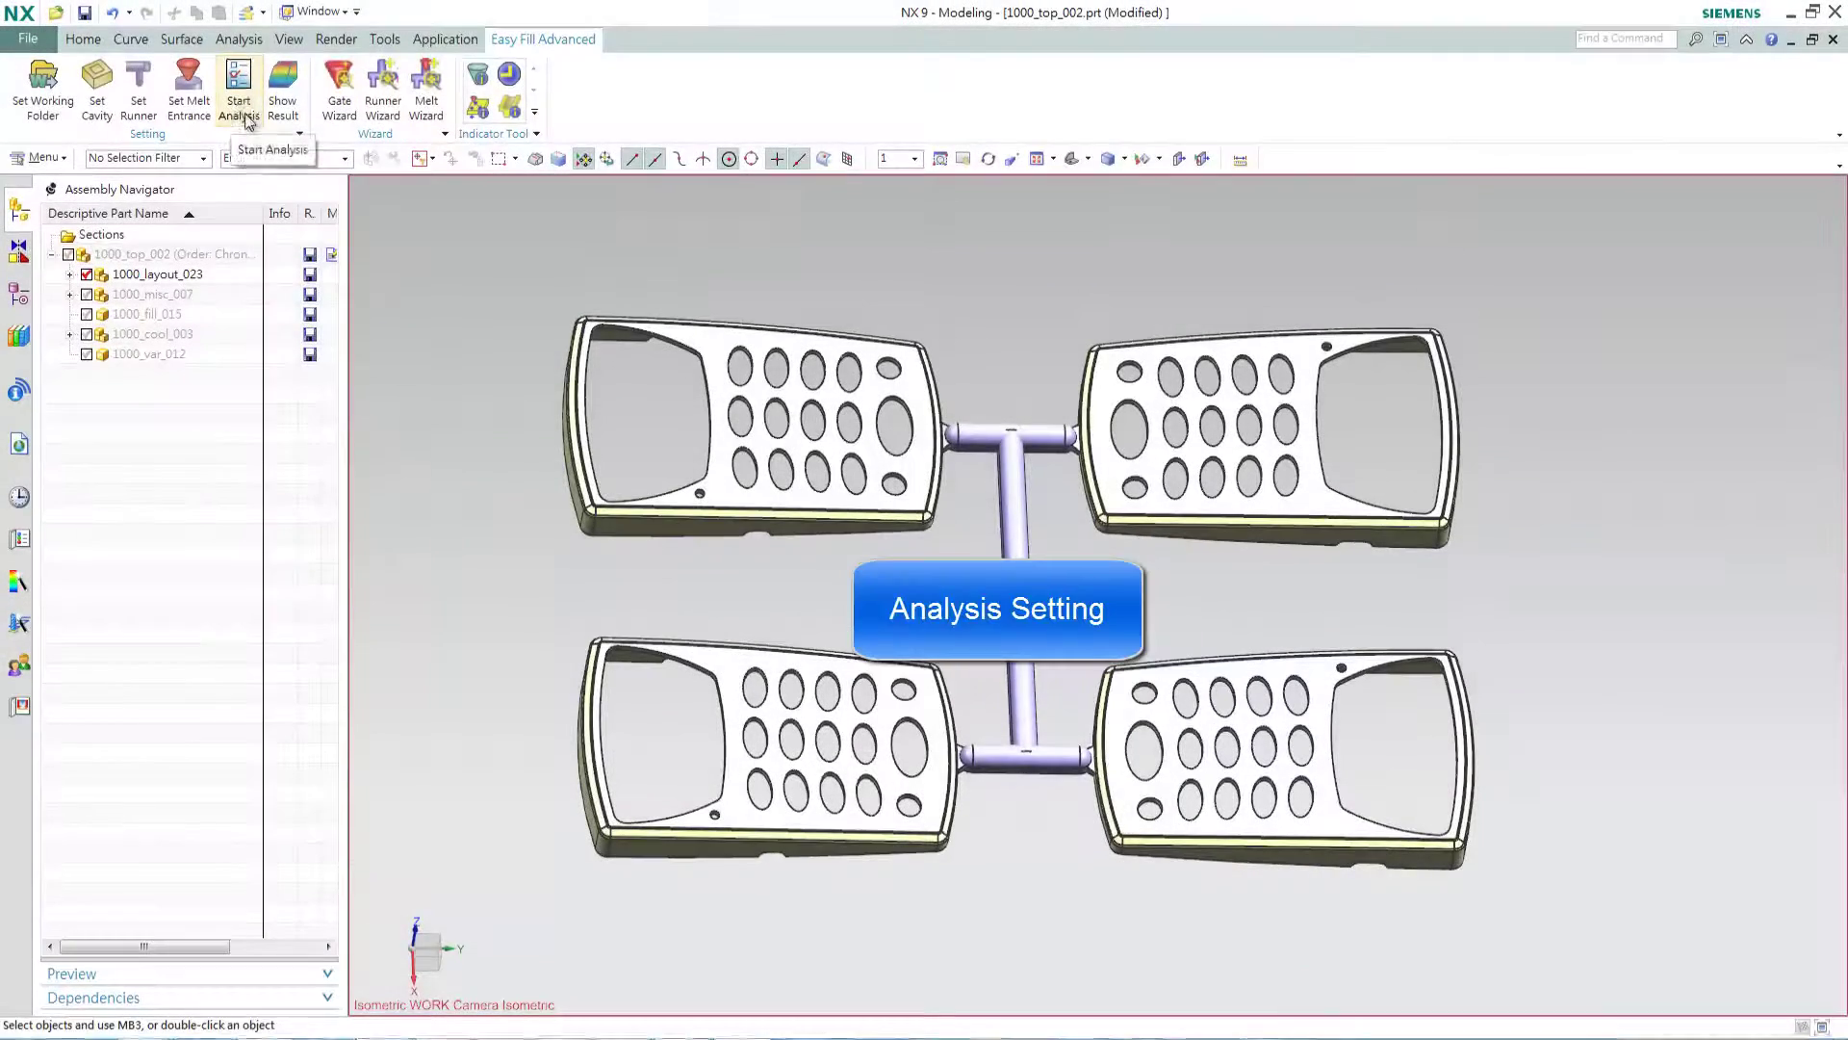
- Launch a Filling - F analysis at 235 °C melt and 60 °C mold with mesh level 3
click(246, 116)
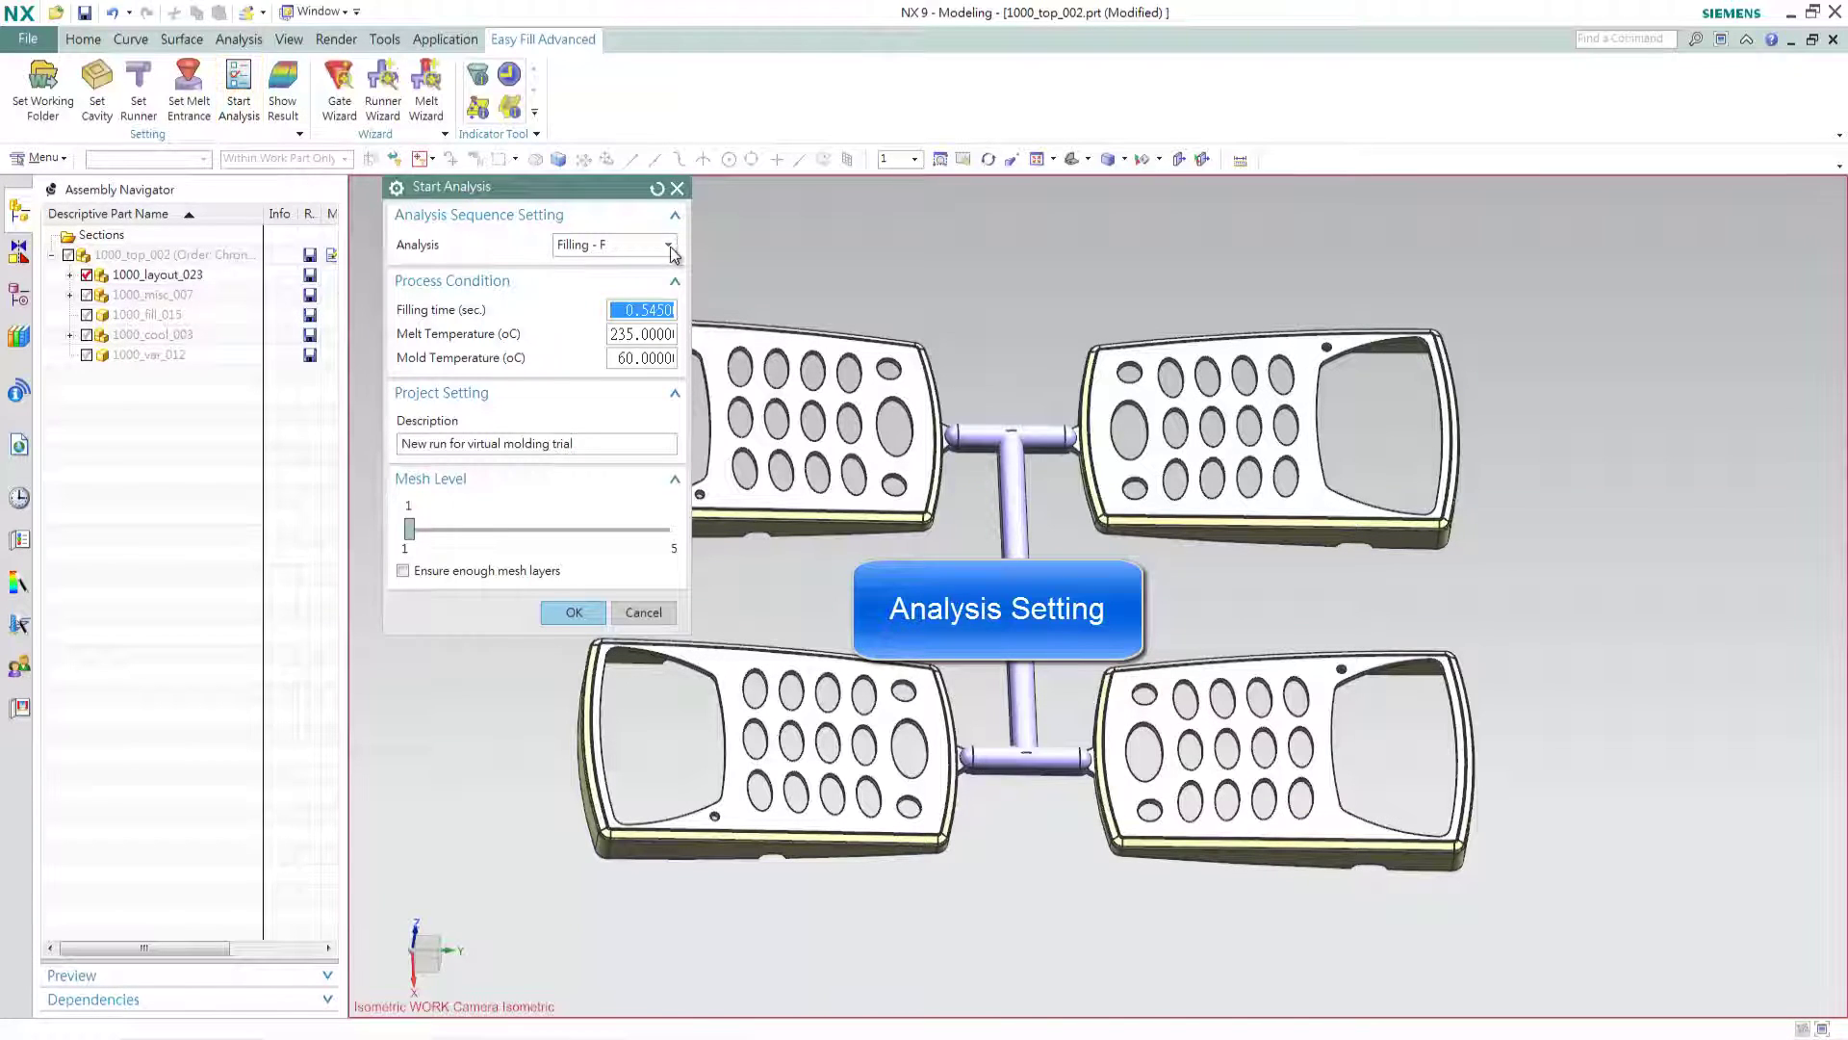
click(671, 246)
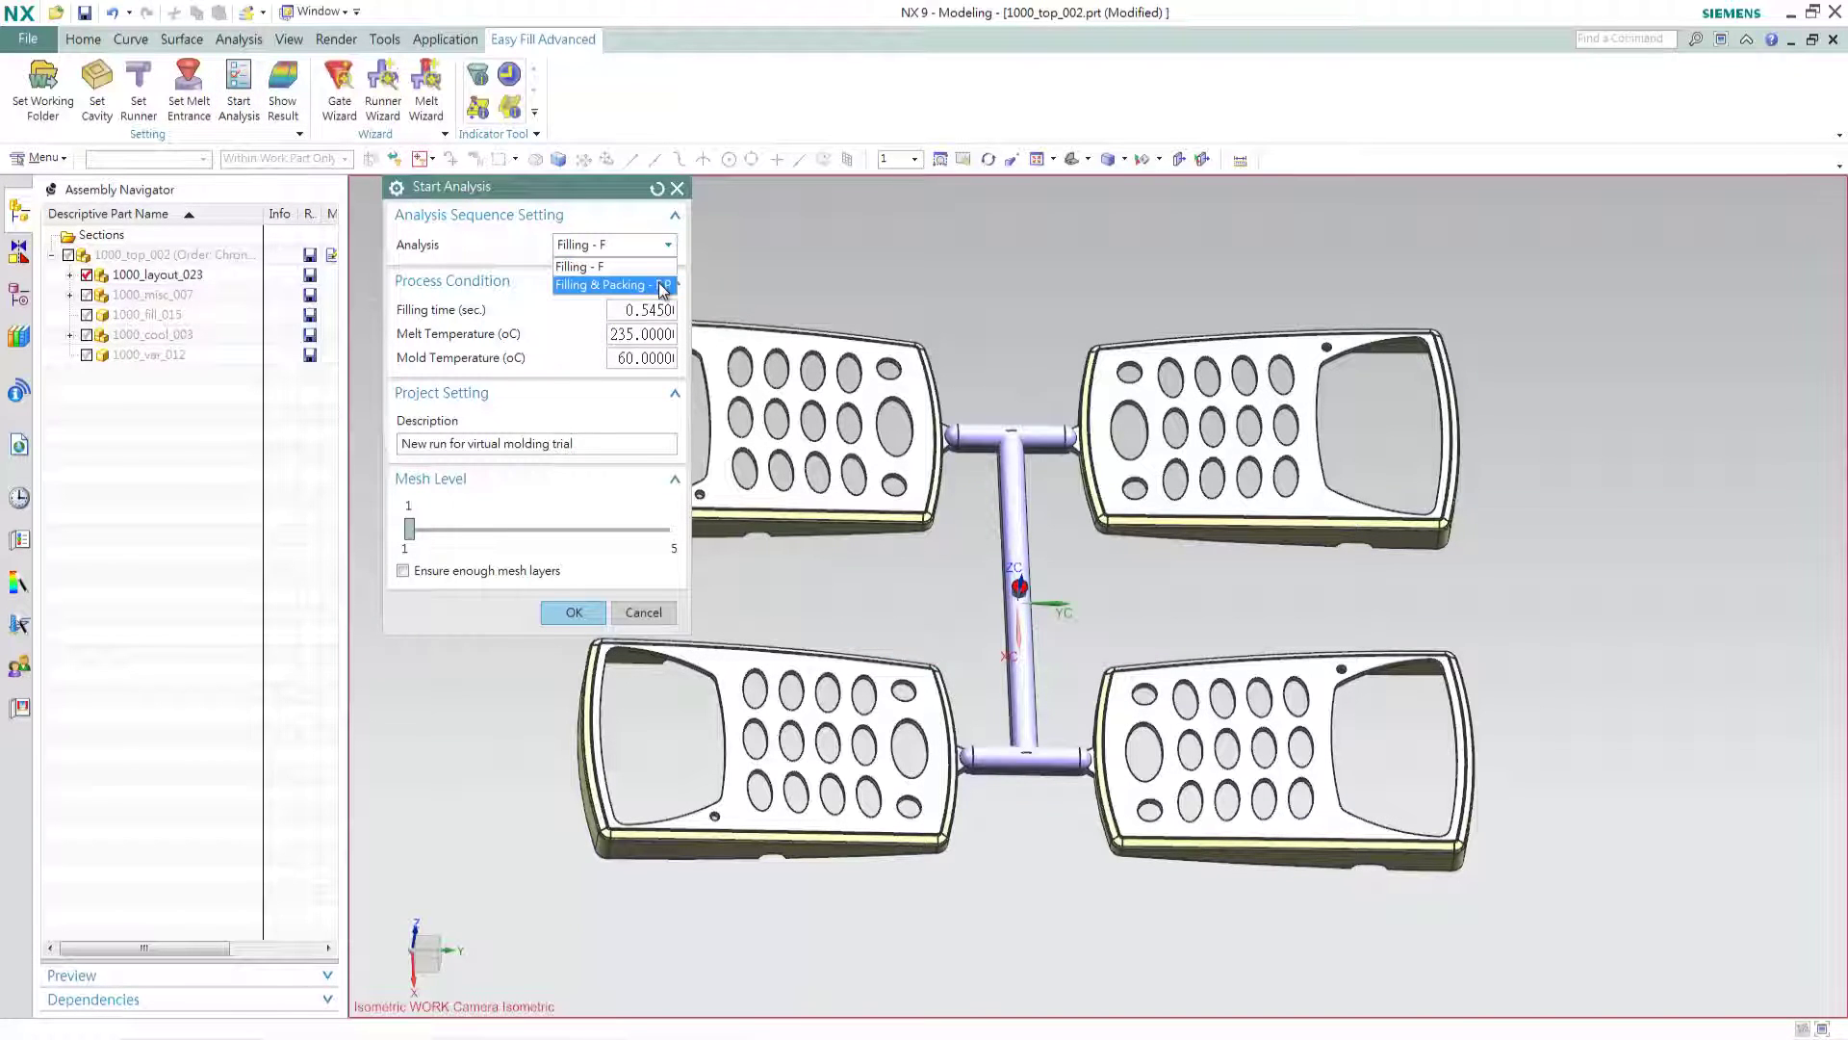
click(662, 269)
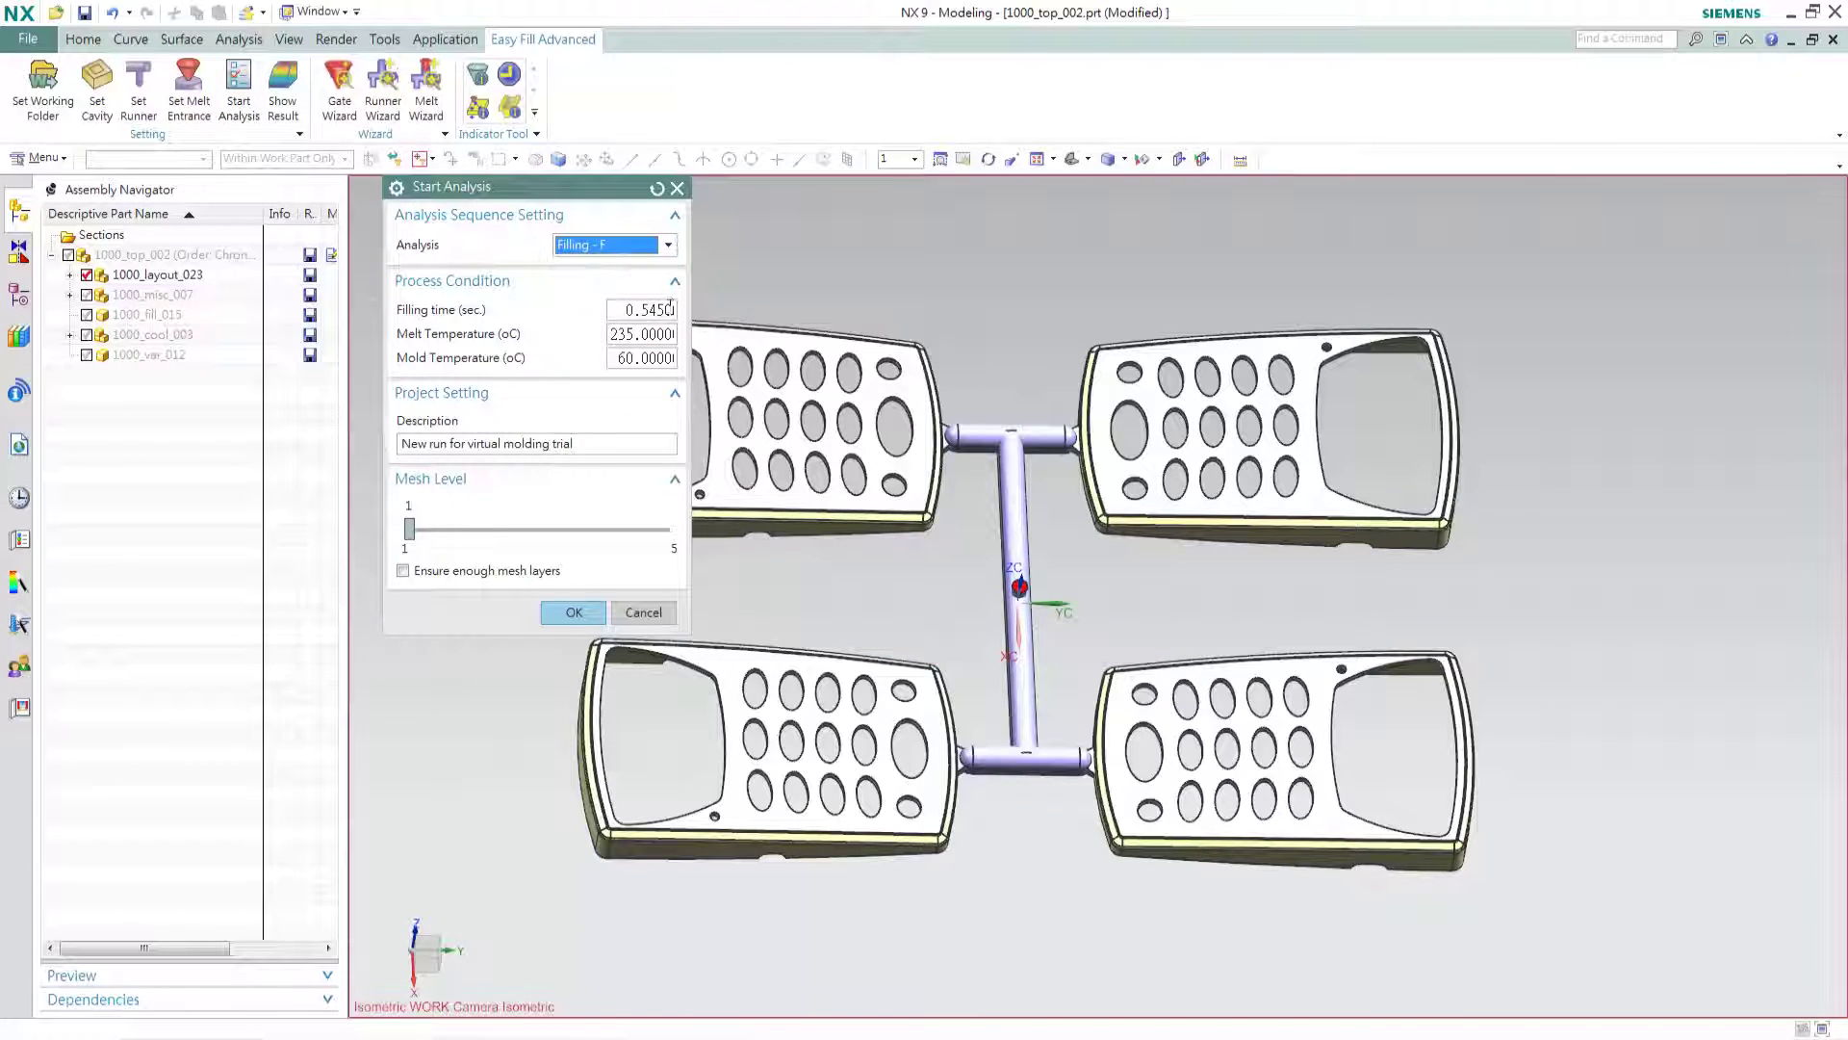
click(670, 309)
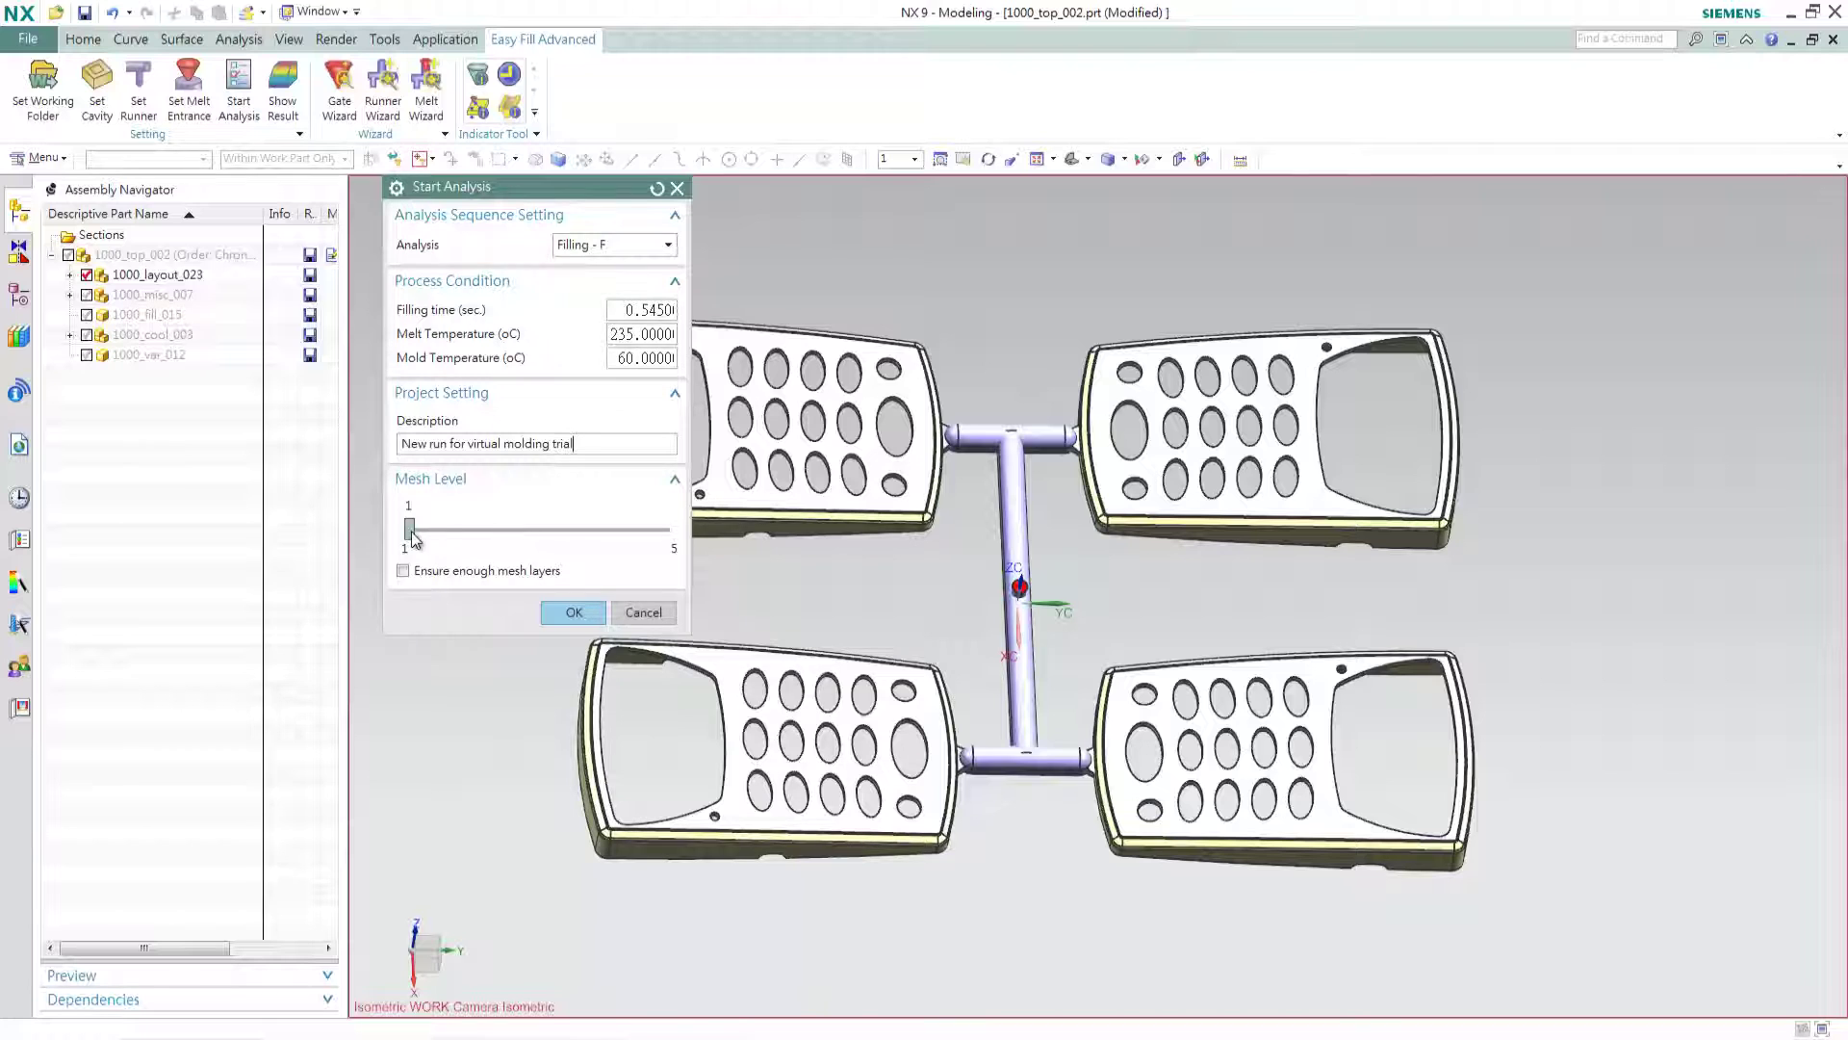
drag(412, 537, 534, 545)
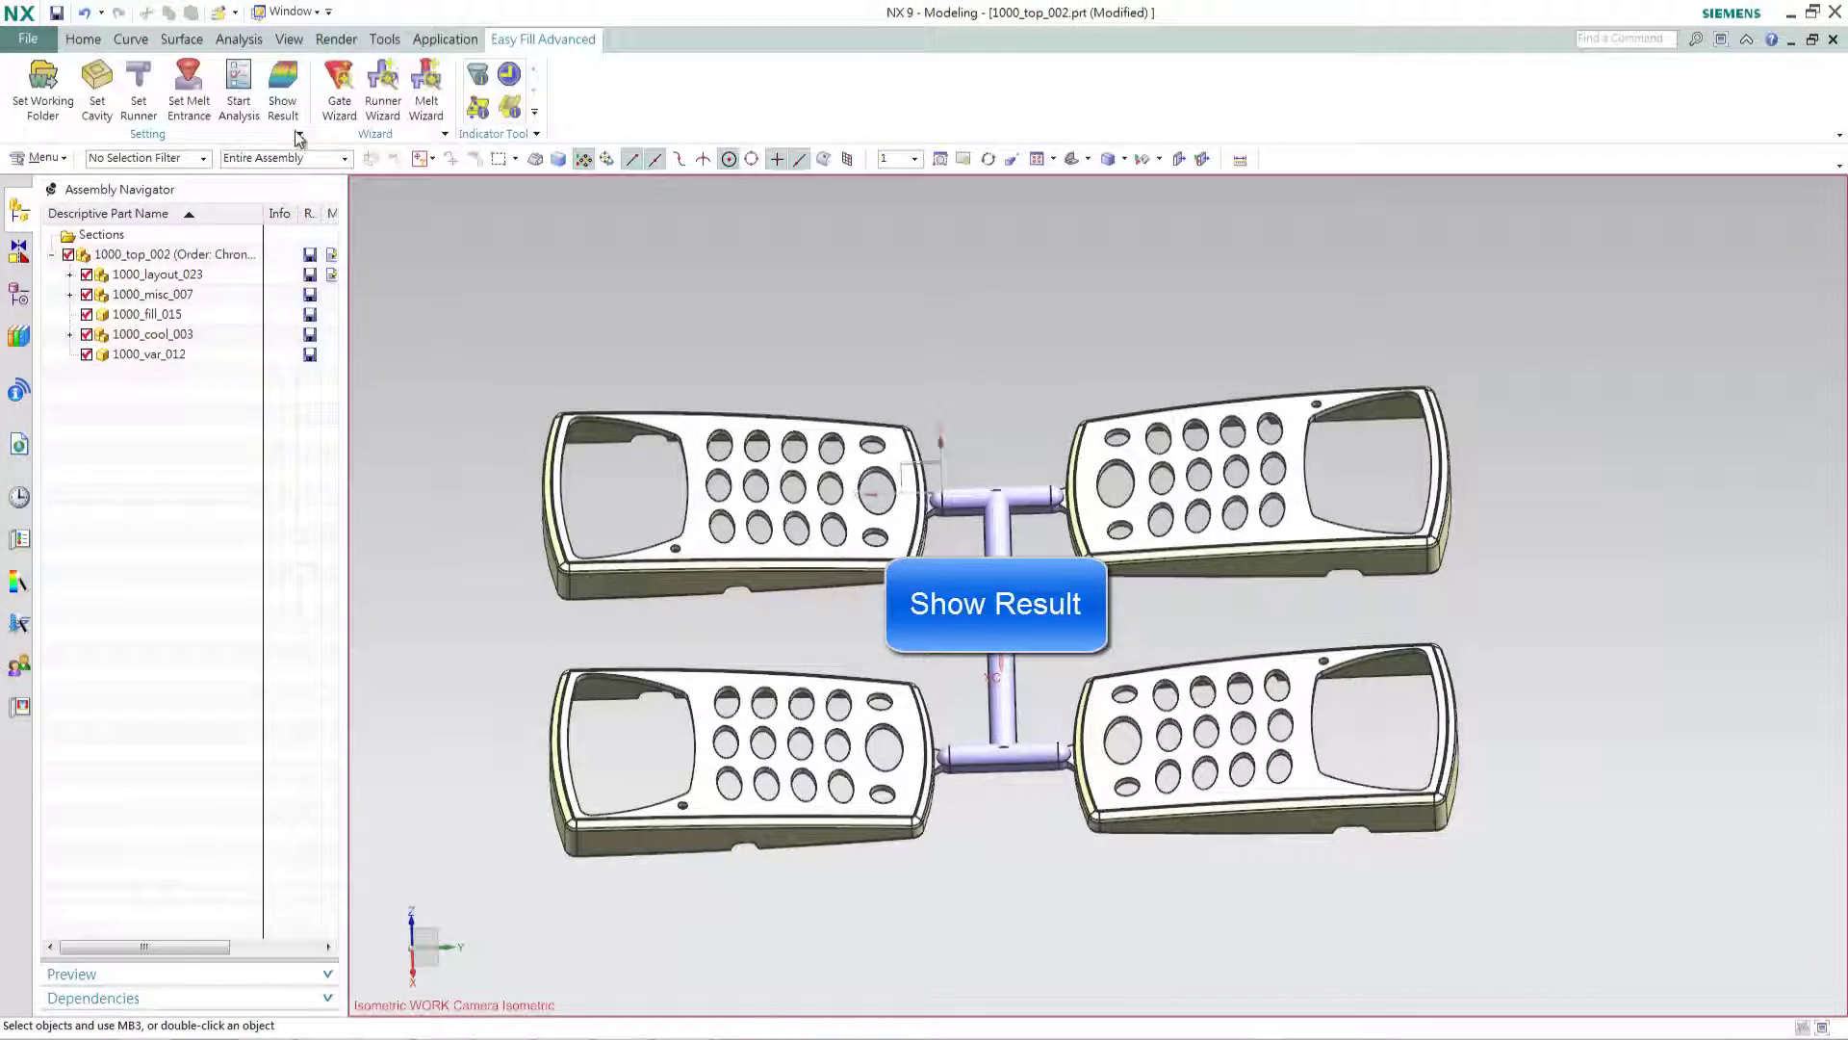
- Load Run1 showing Melt Front Time with the Sprue Pressure XY plot overlaid
click(291, 108)
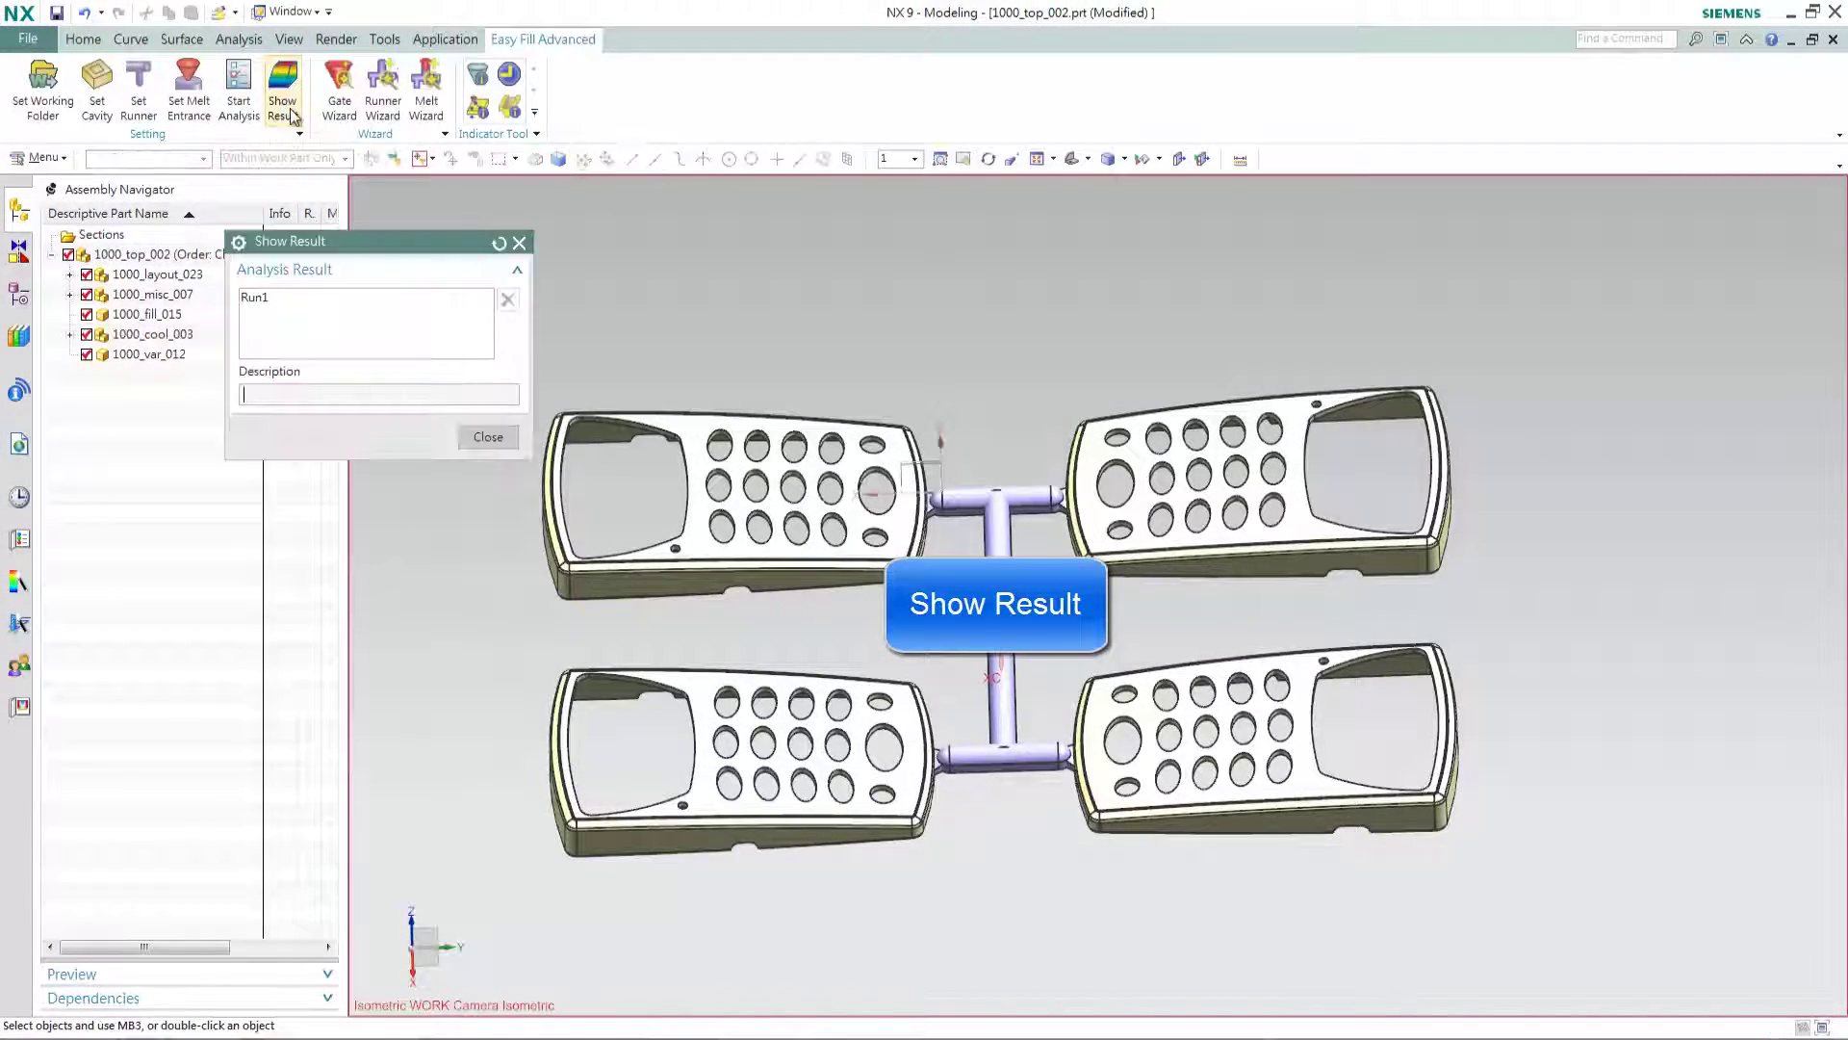
click(293, 298)
drag(401, 232, 196, 224)
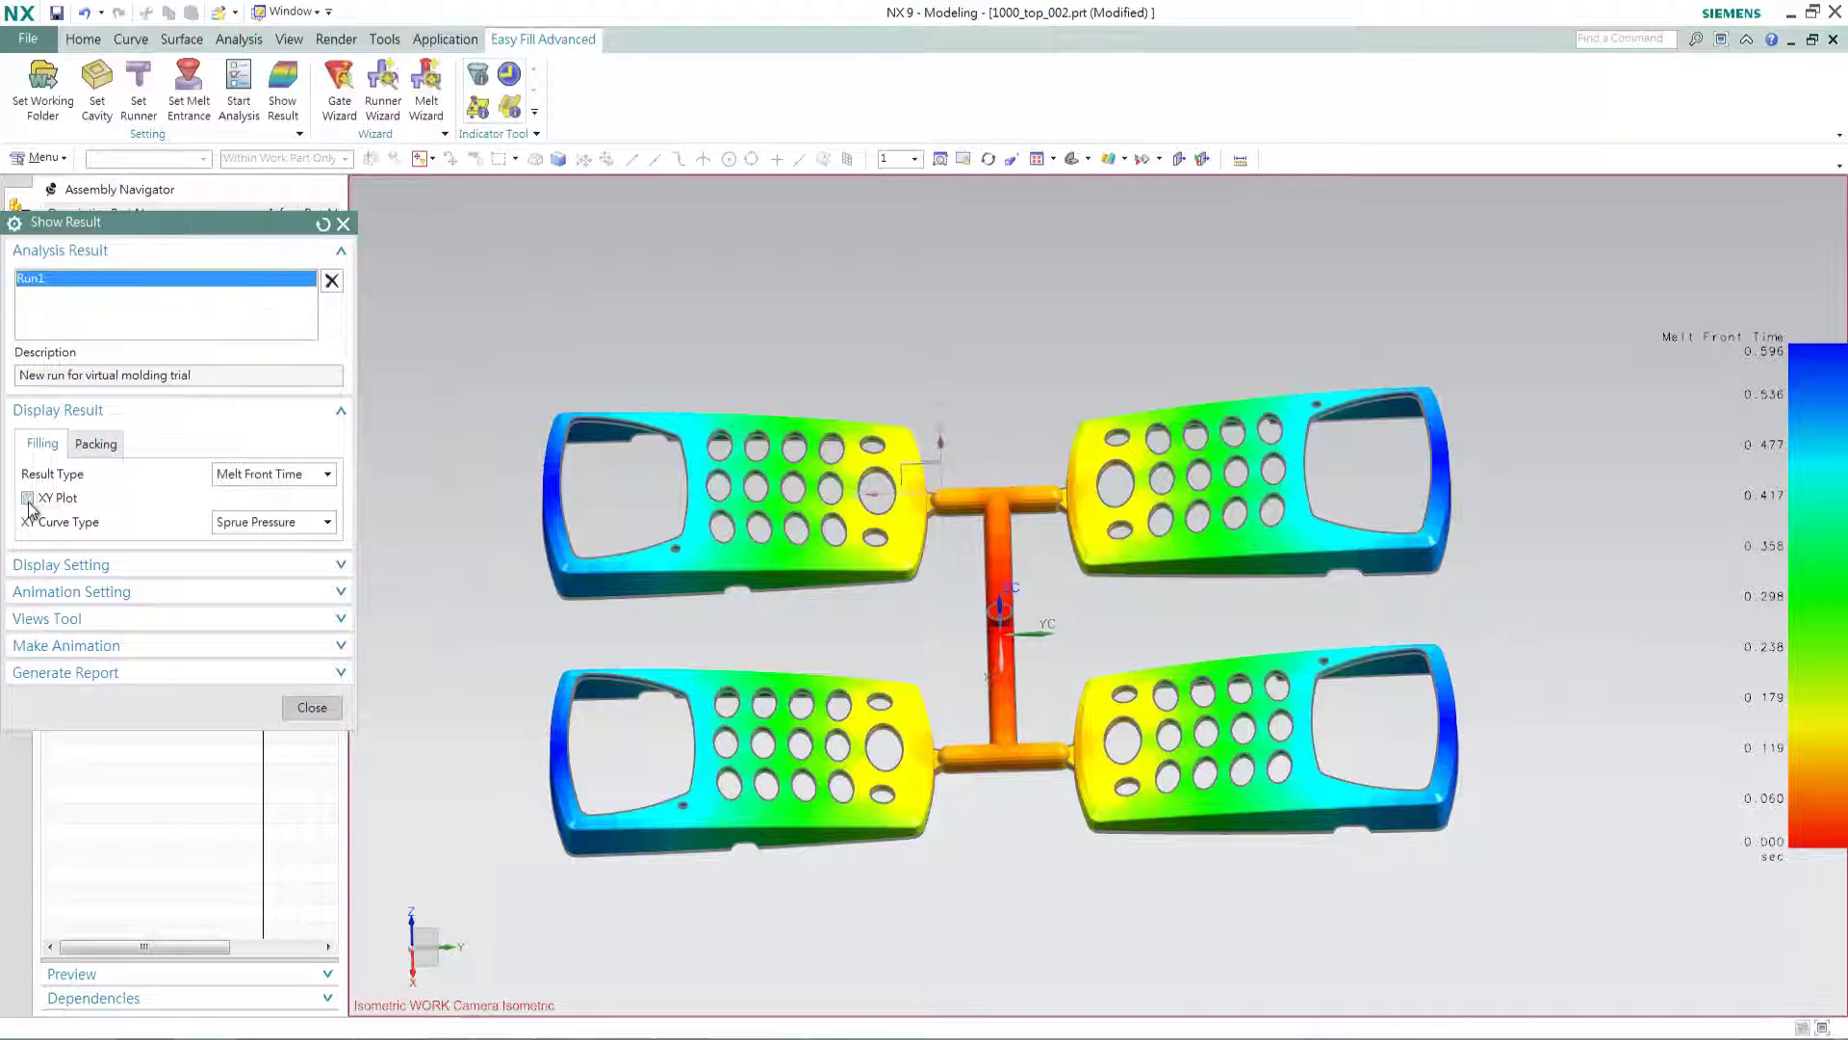
click(28, 498)
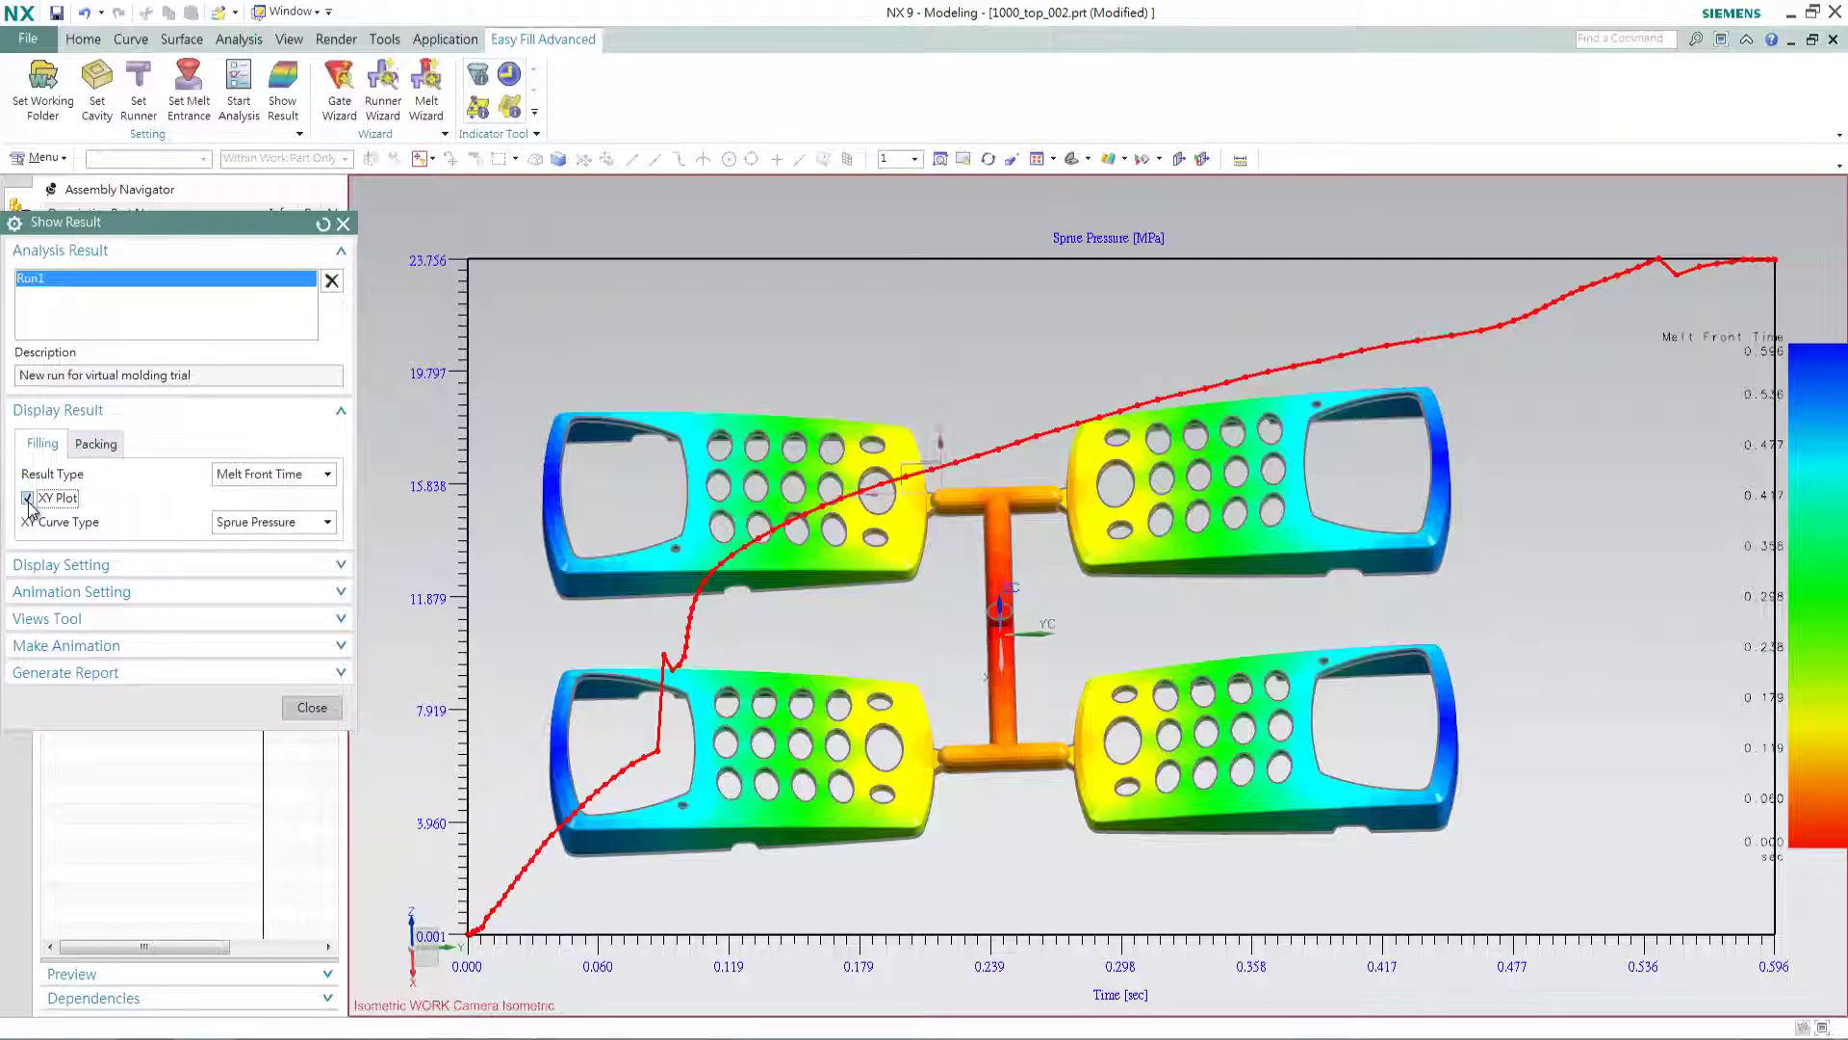
click(326, 476)
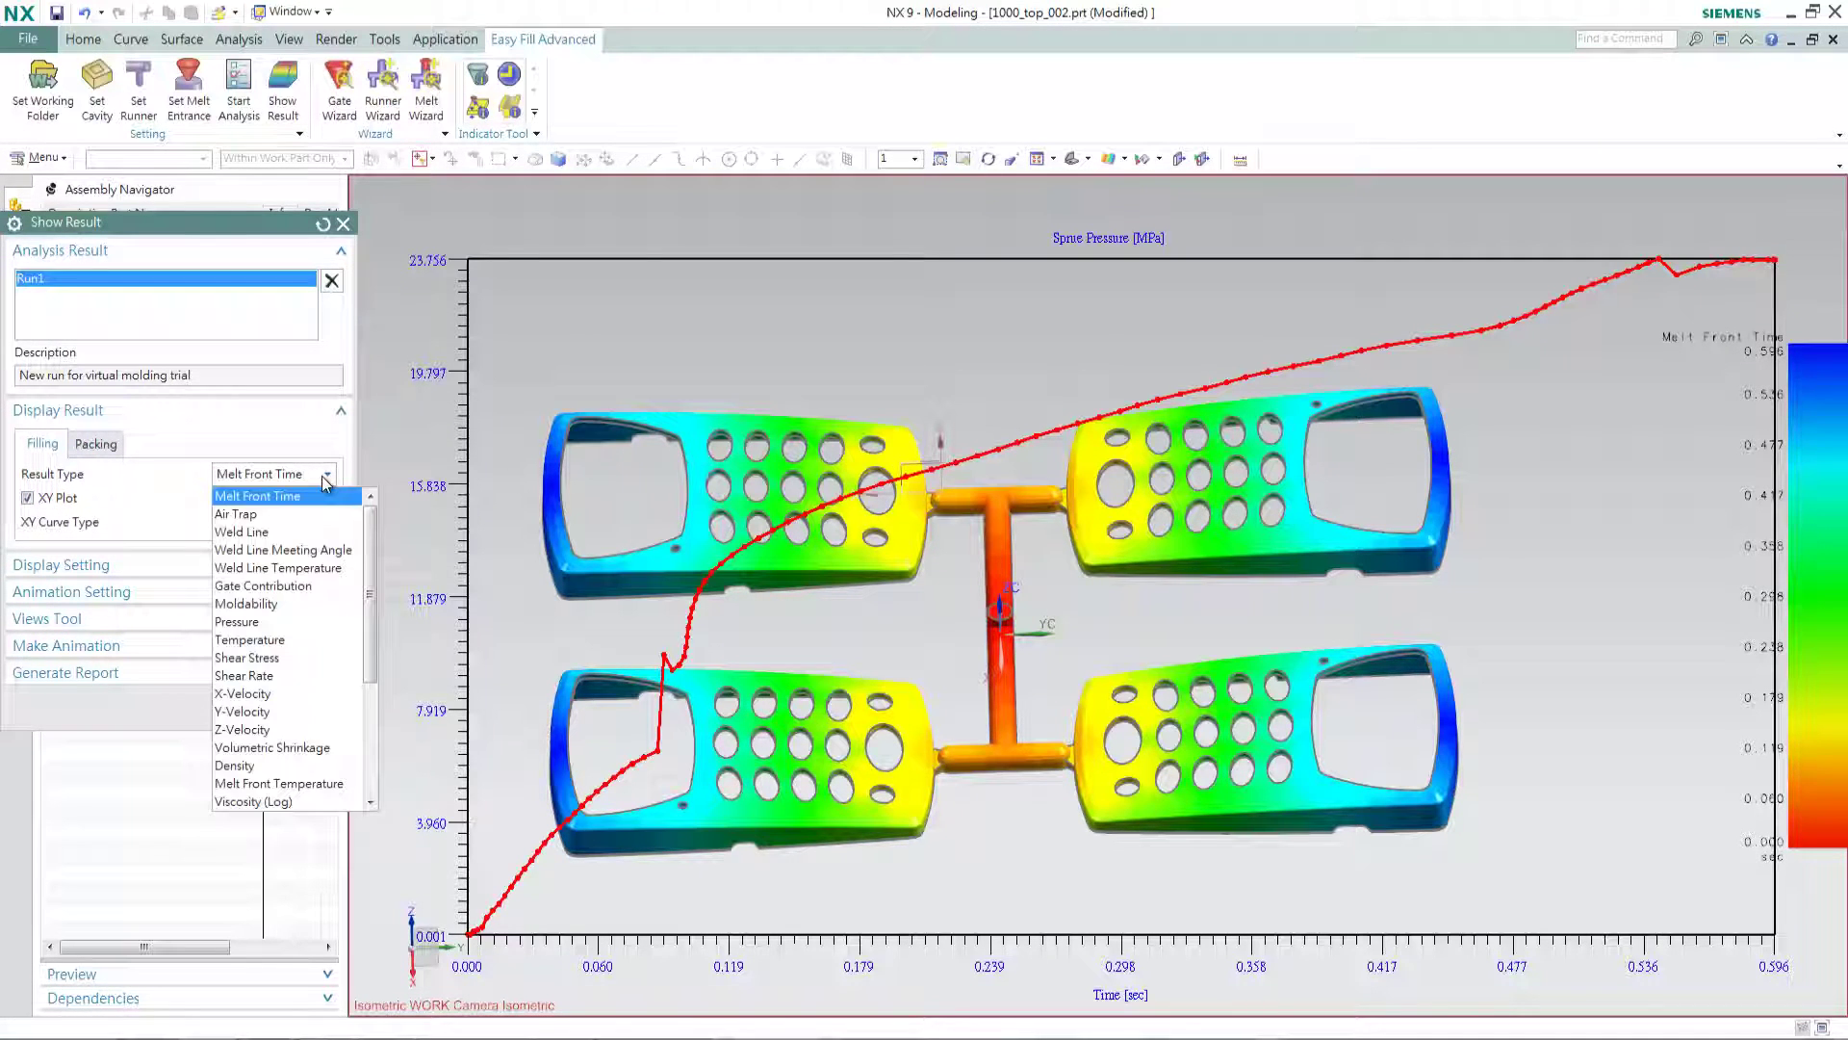
click(325, 483)
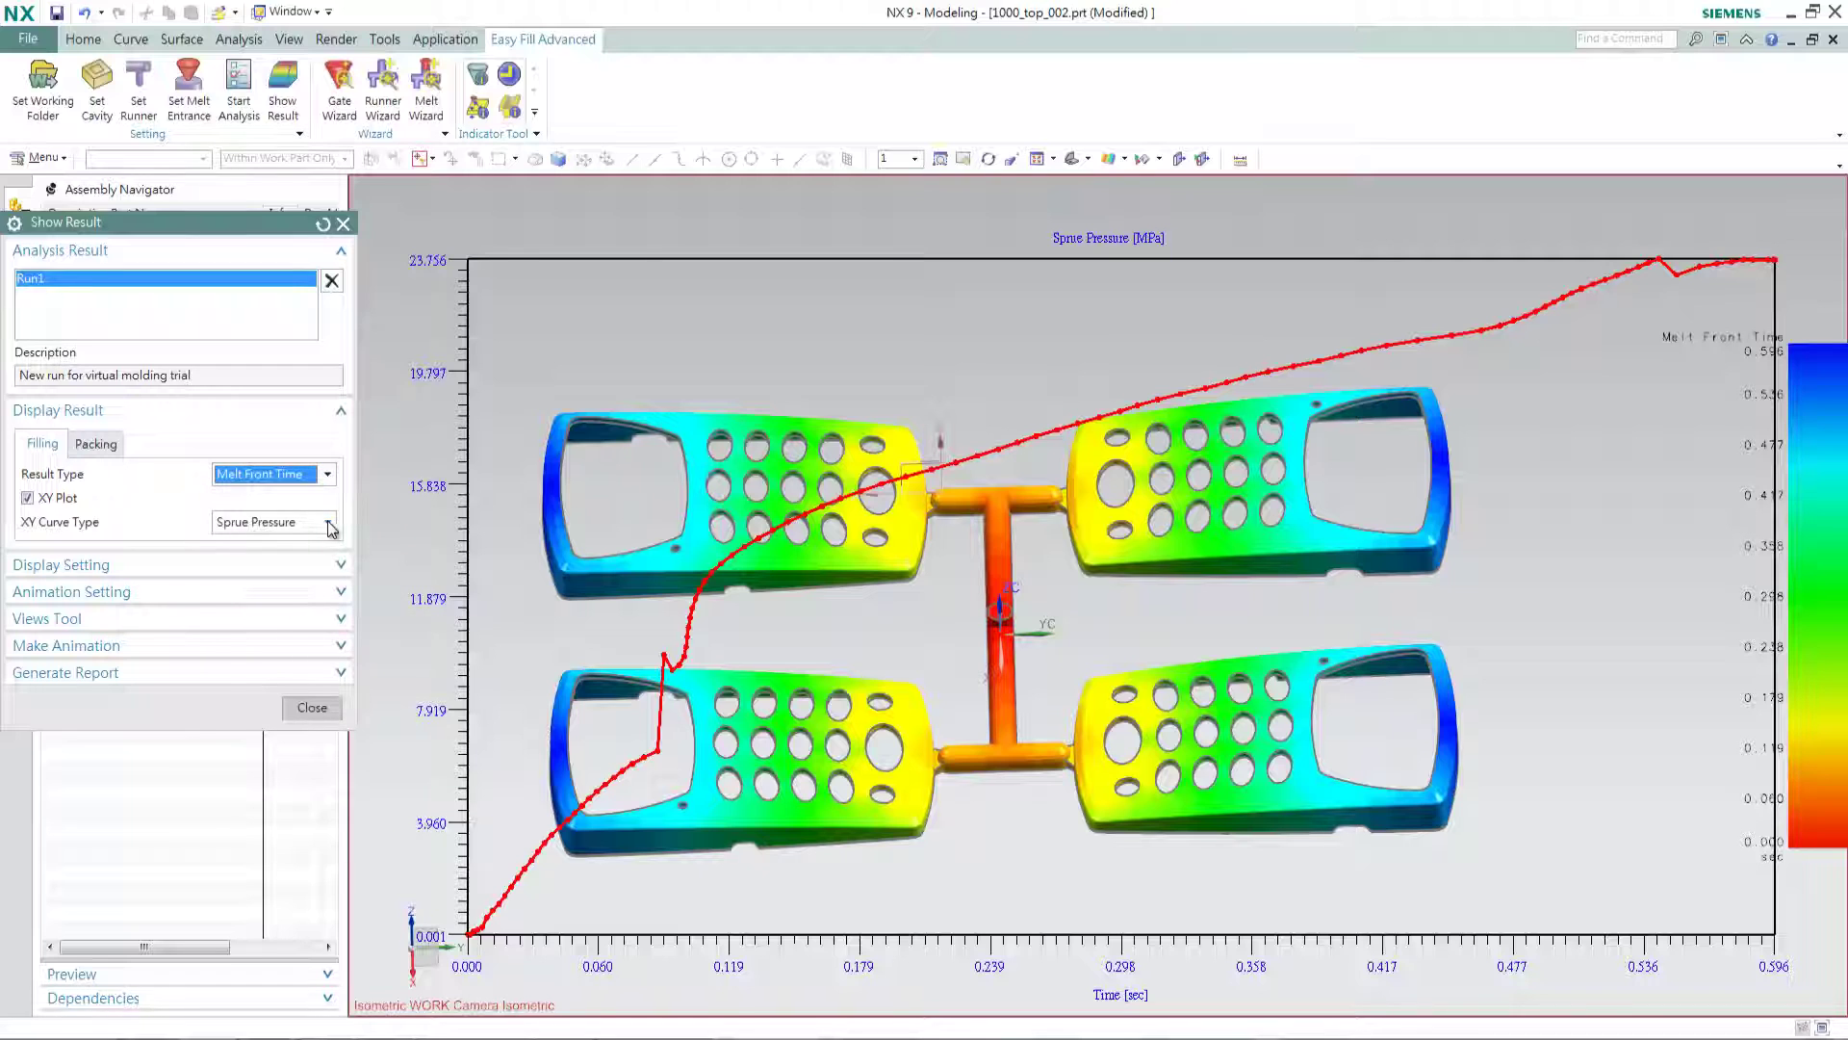
click(328, 526)
click(308, 556)
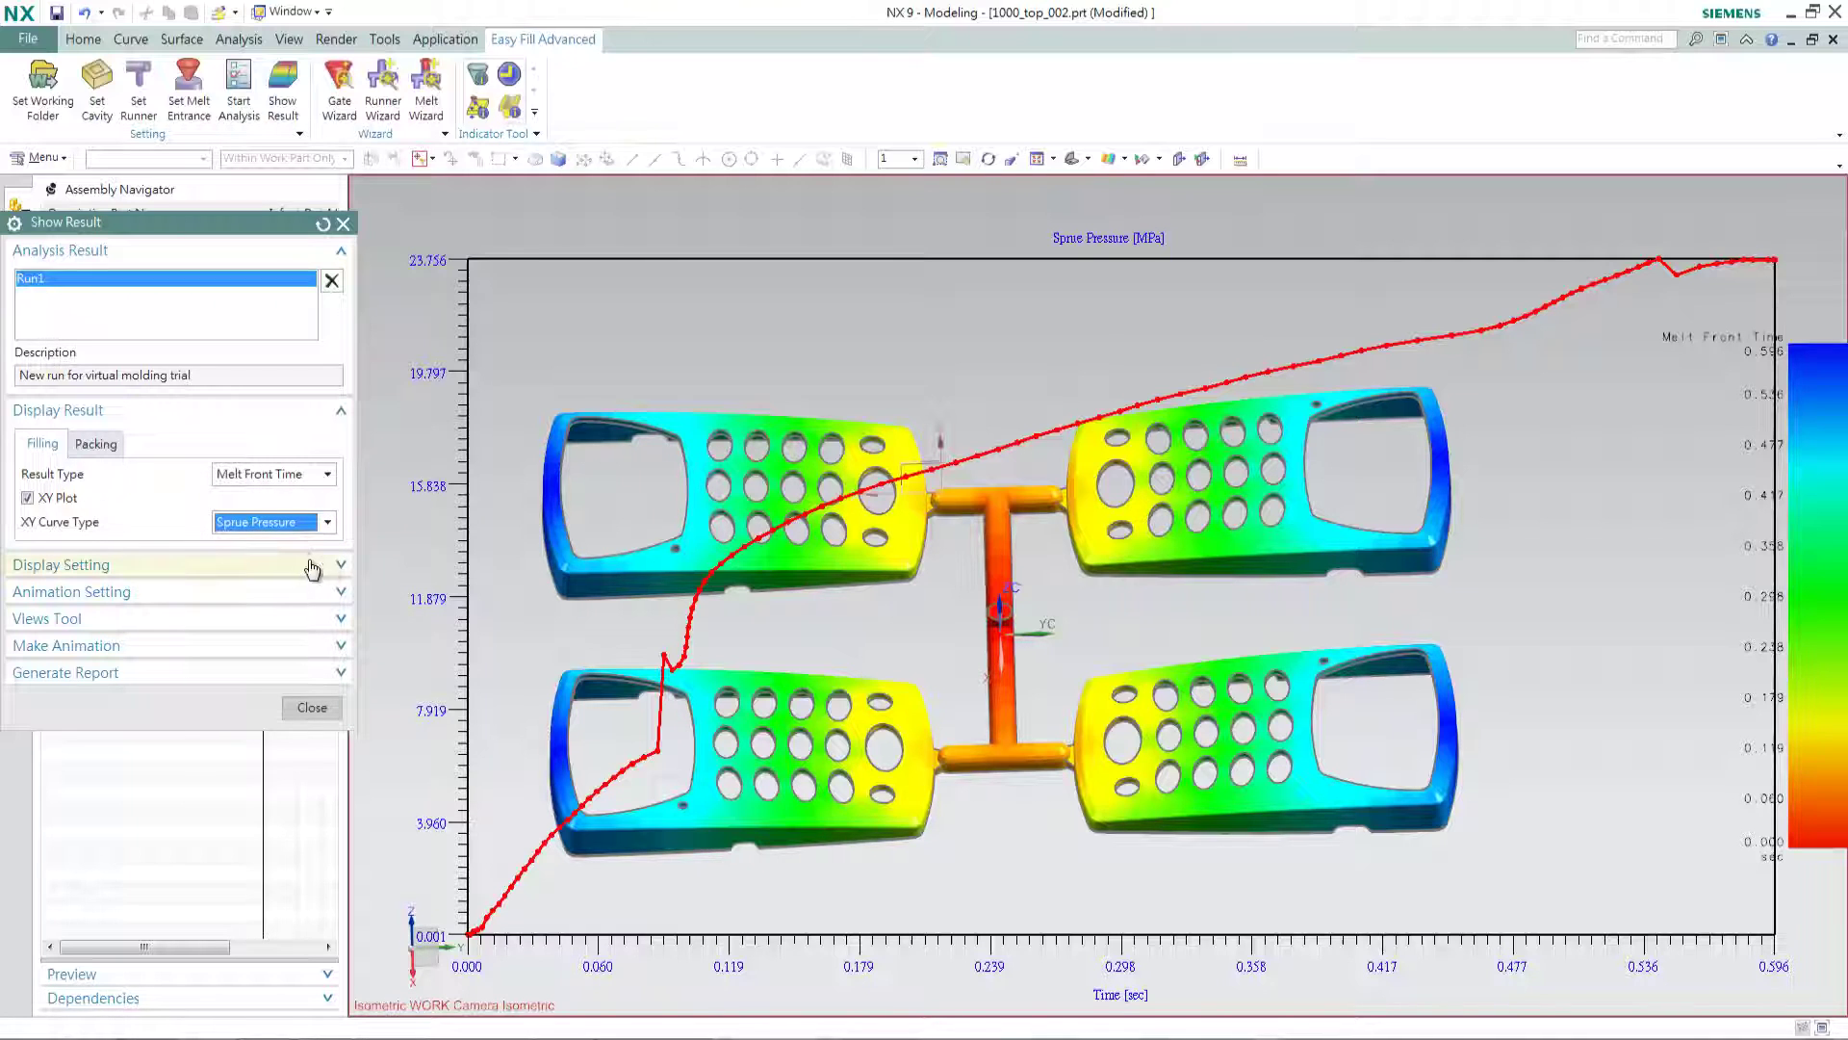
- Play the Run1 melt-front filling animation to completion, then collapse Animation Setting
click(339, 570)
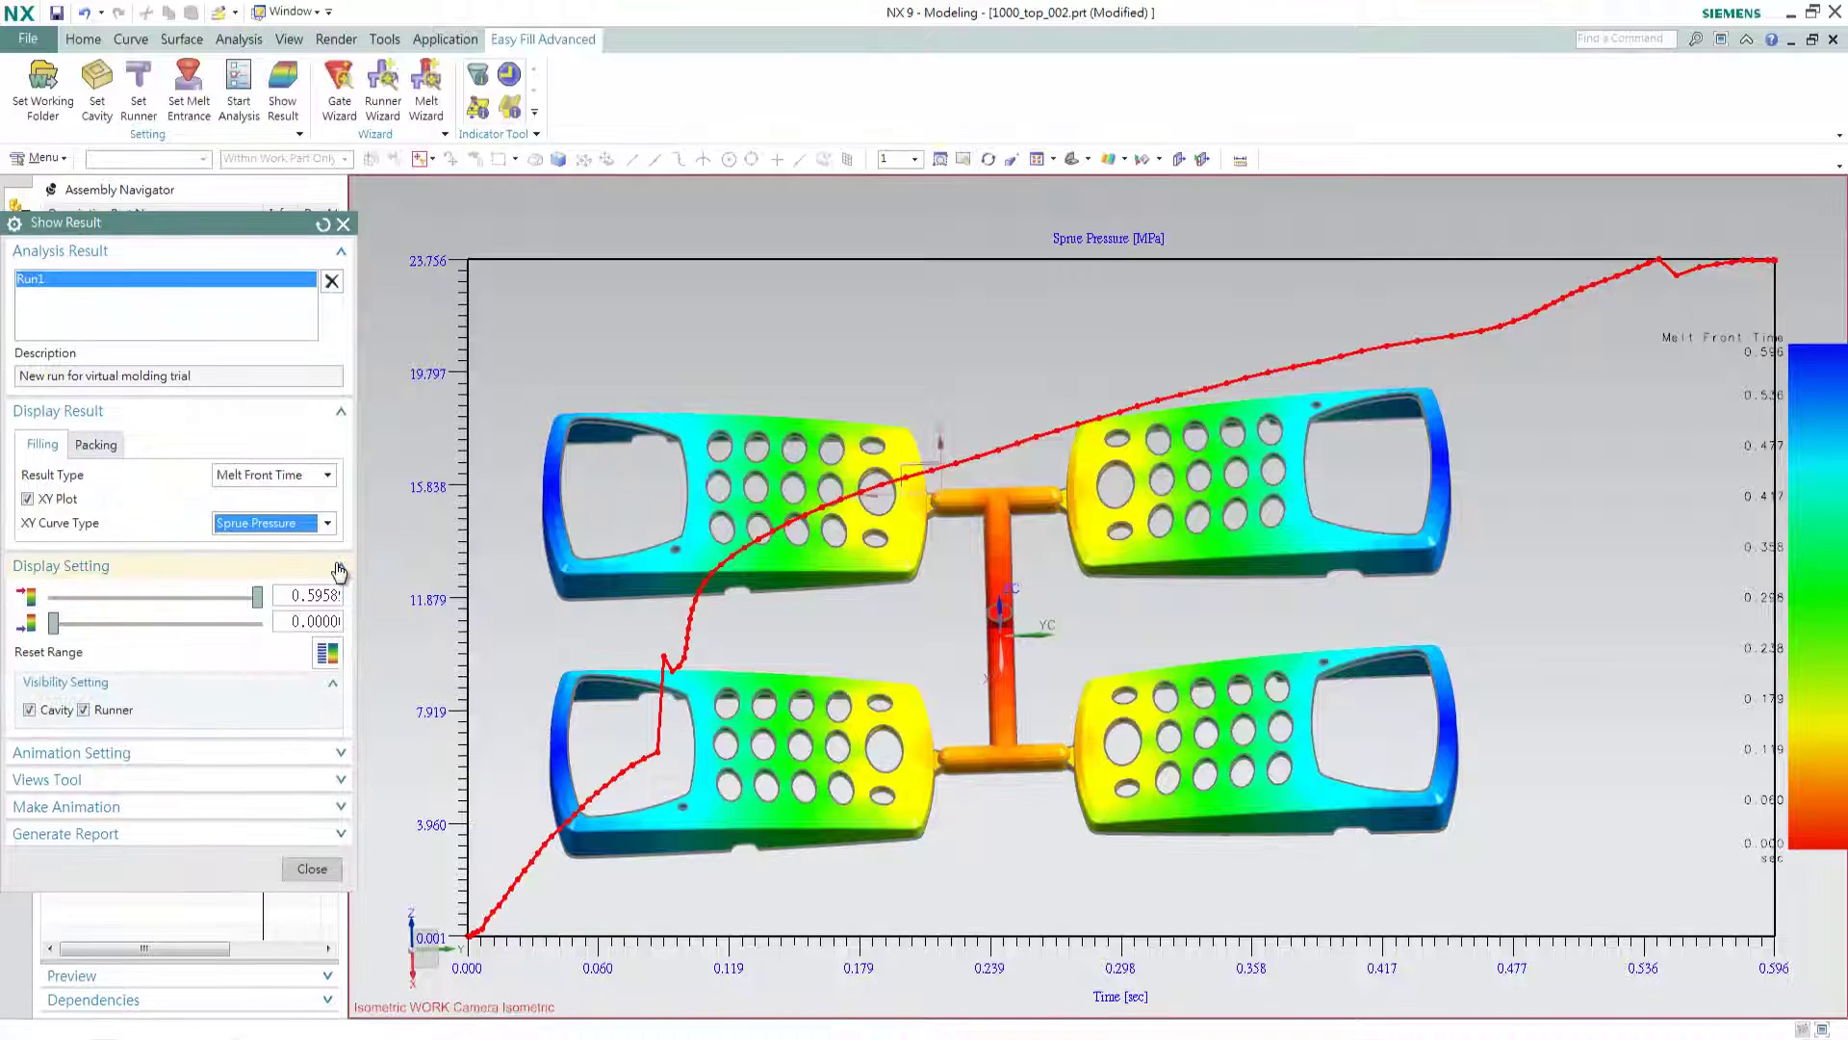
click(338, 570)
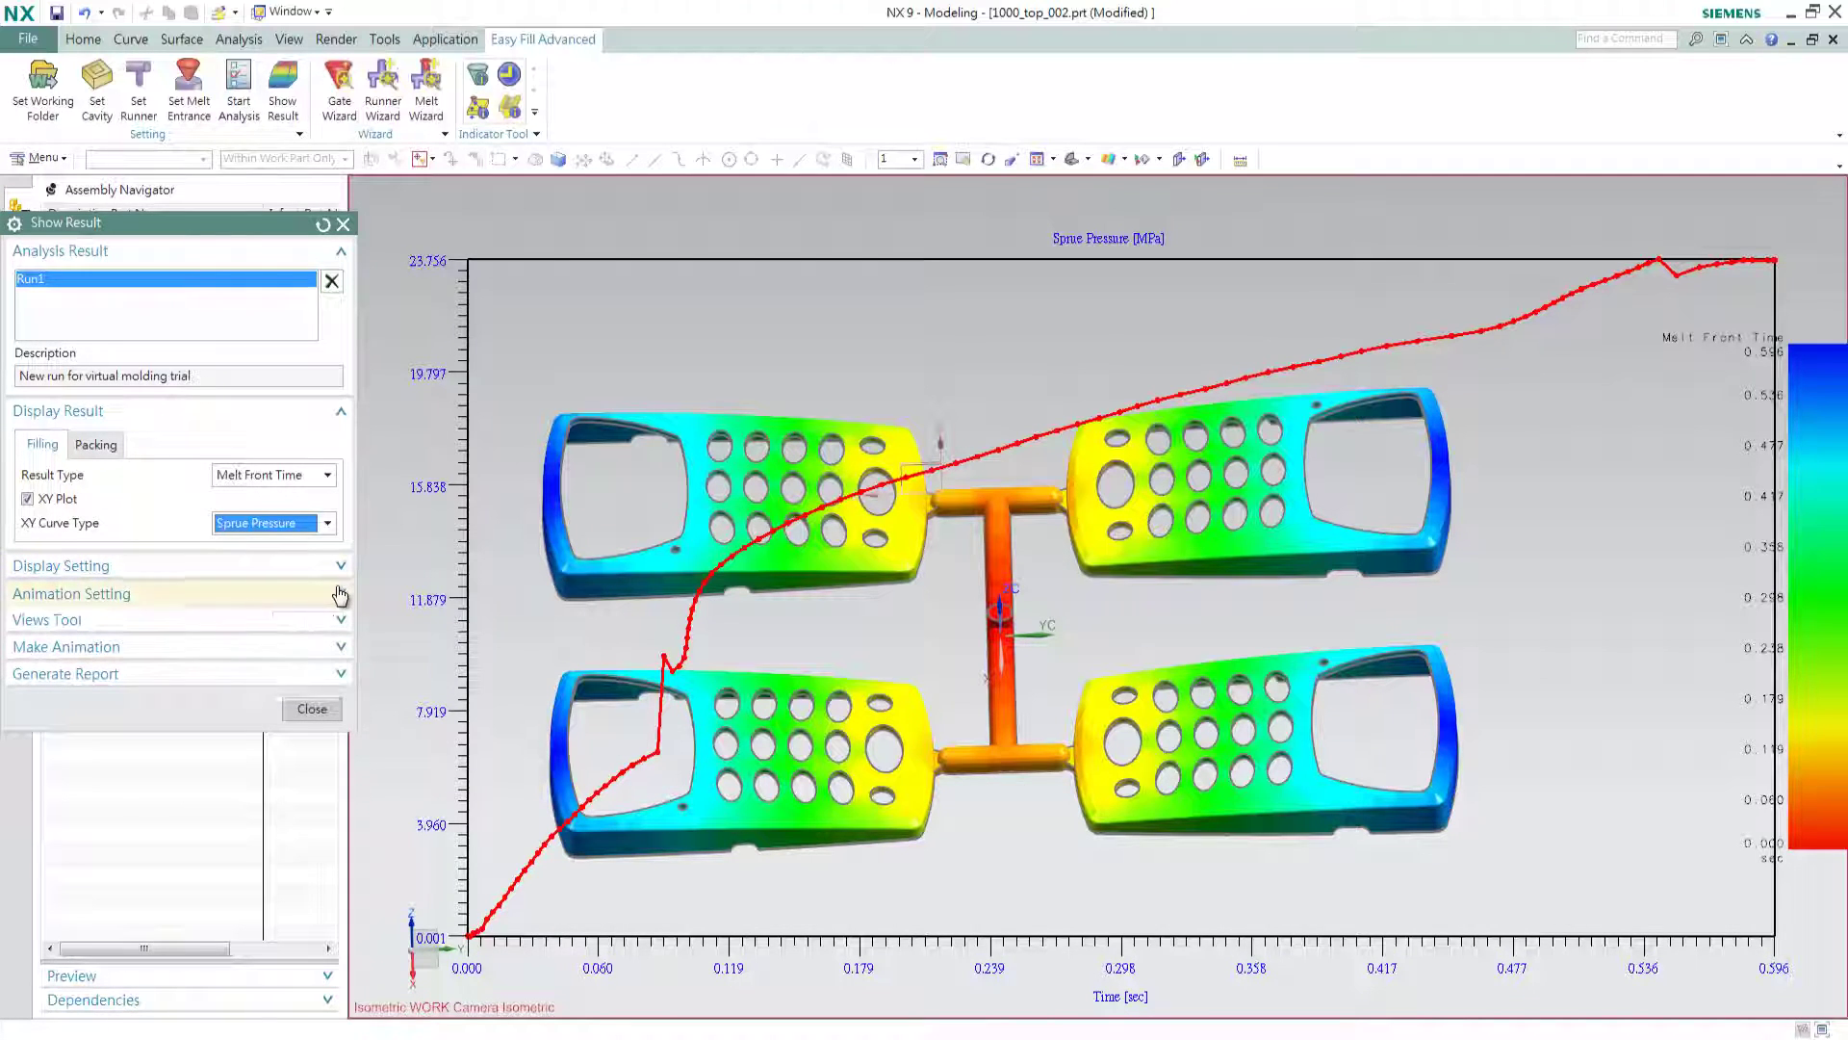
click(340, 594)
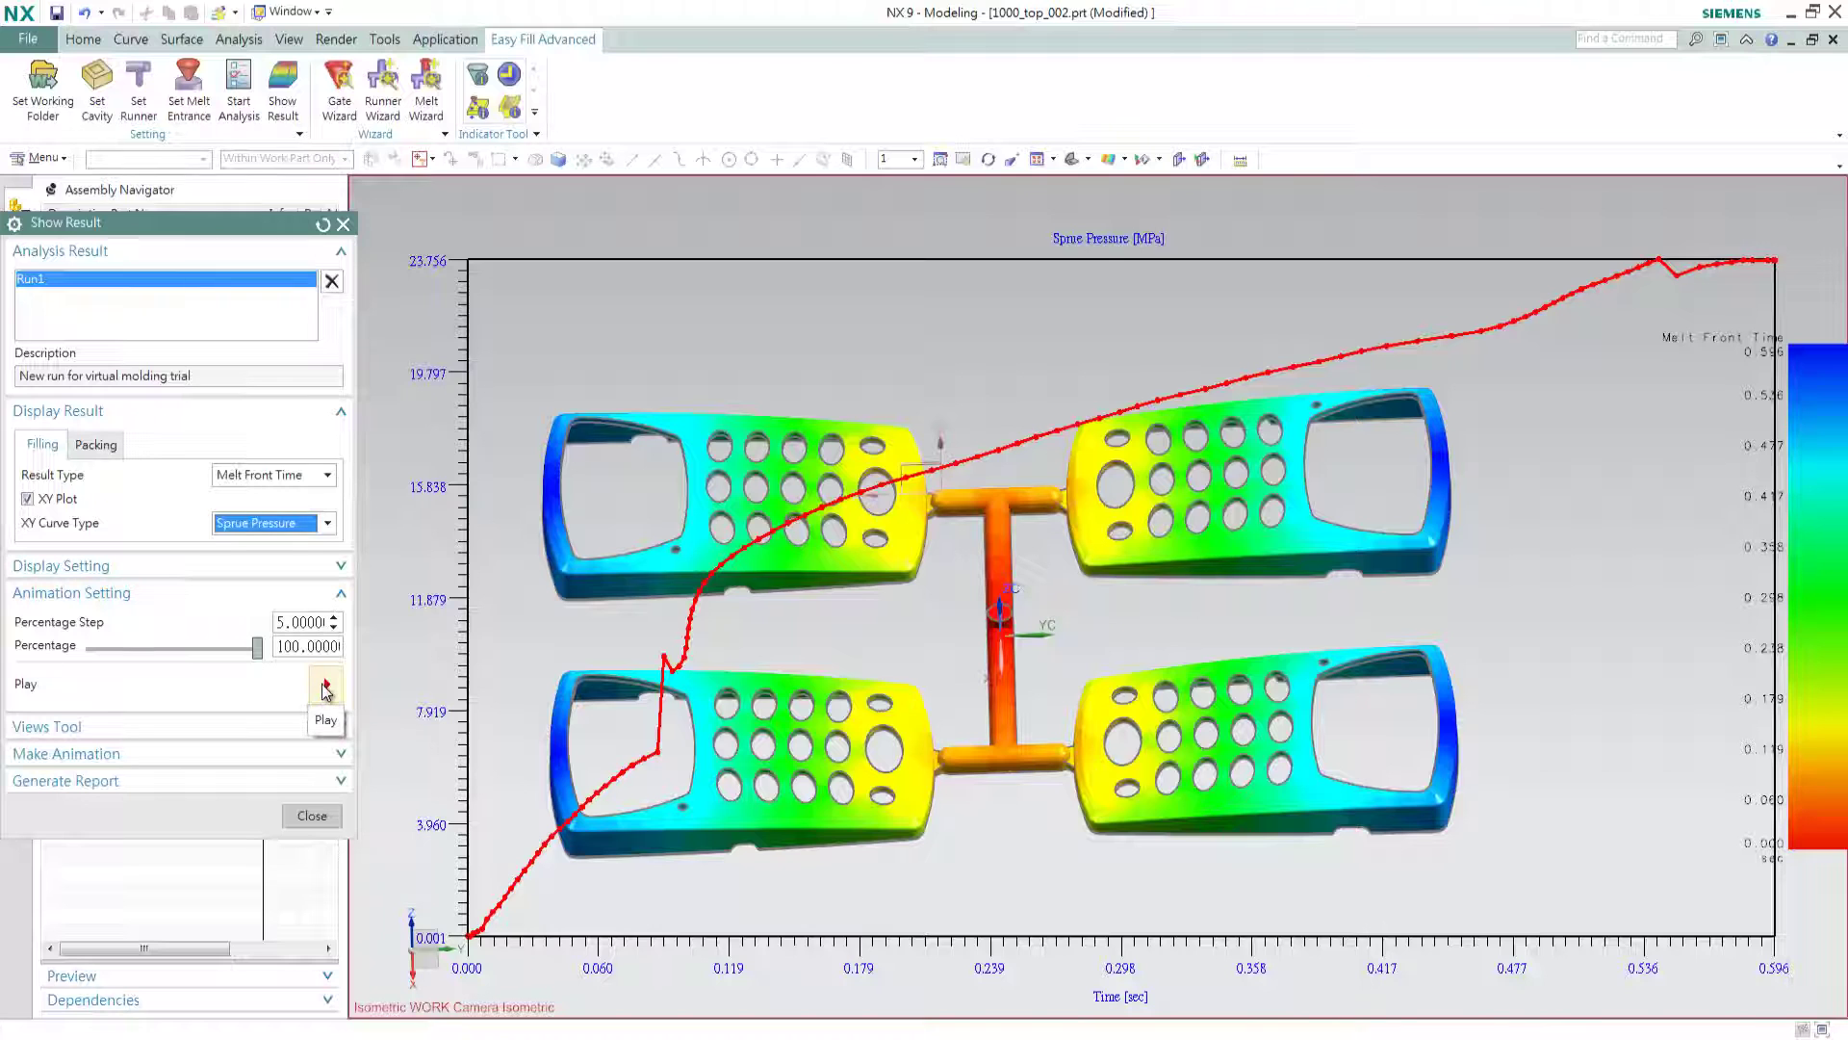
click(325, 685)
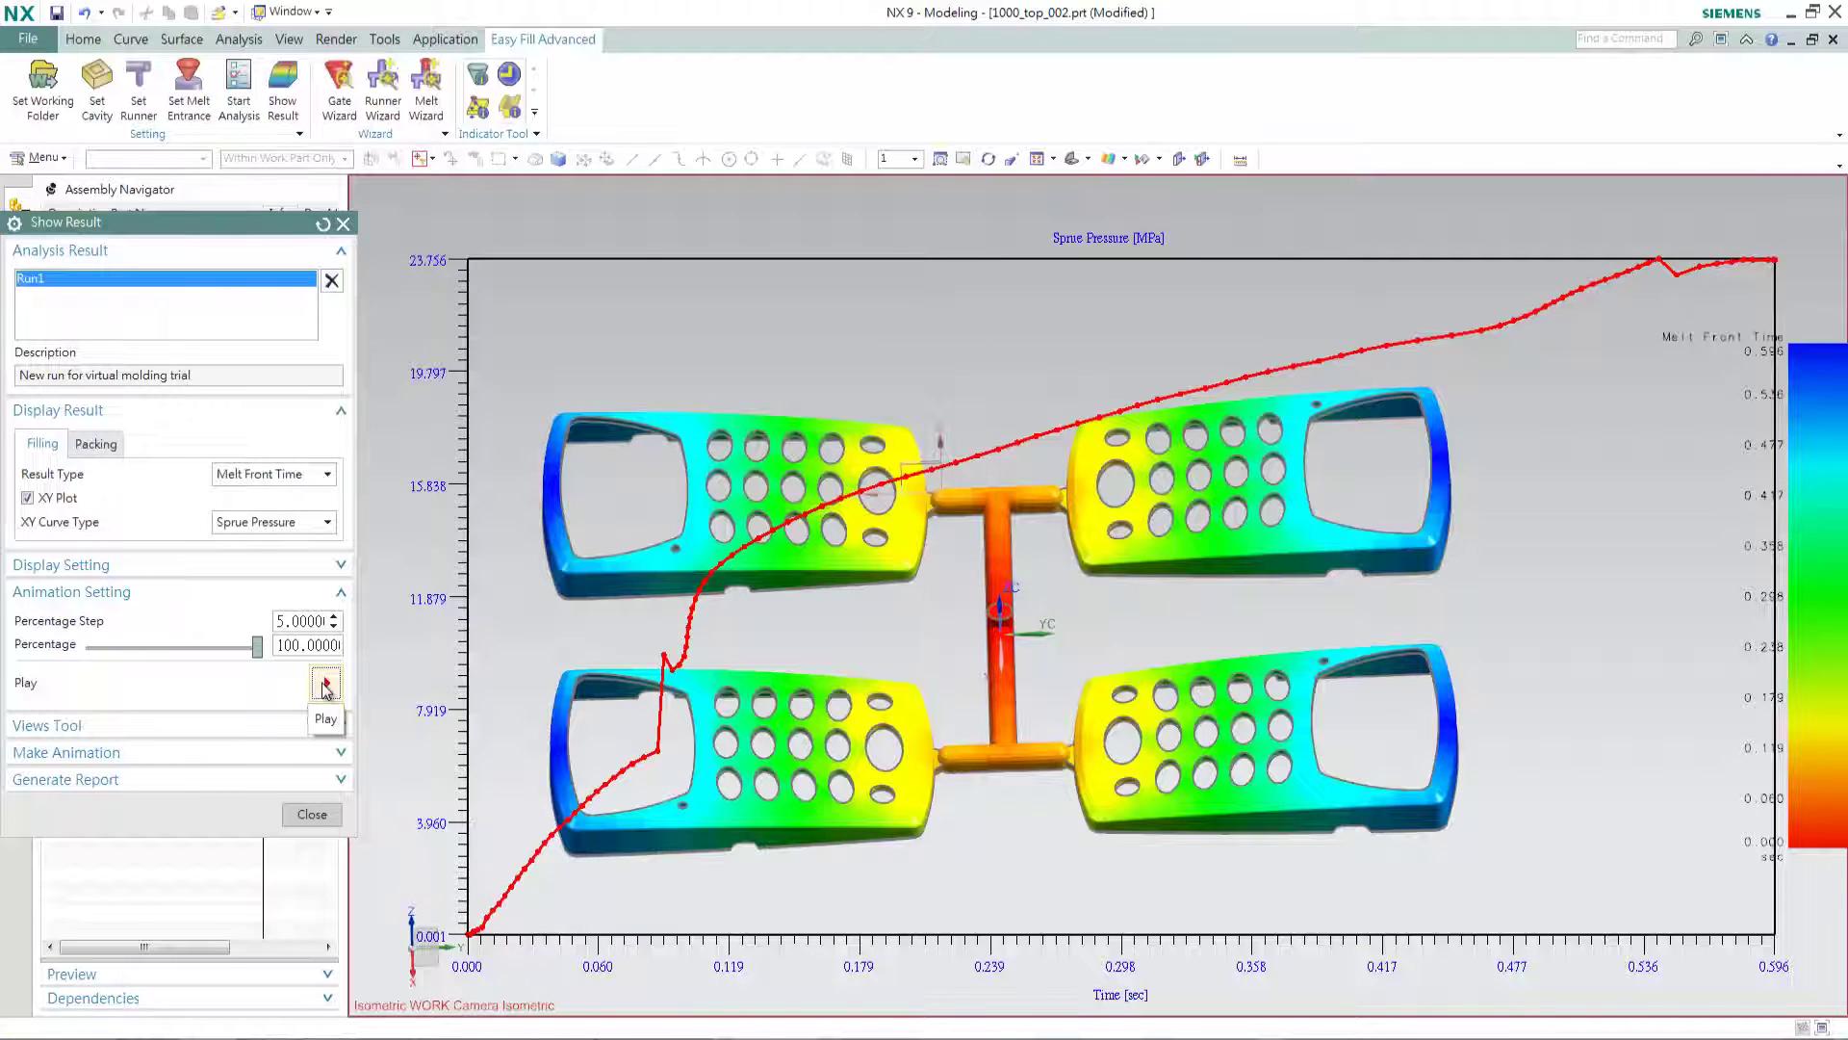
click(339, 600)
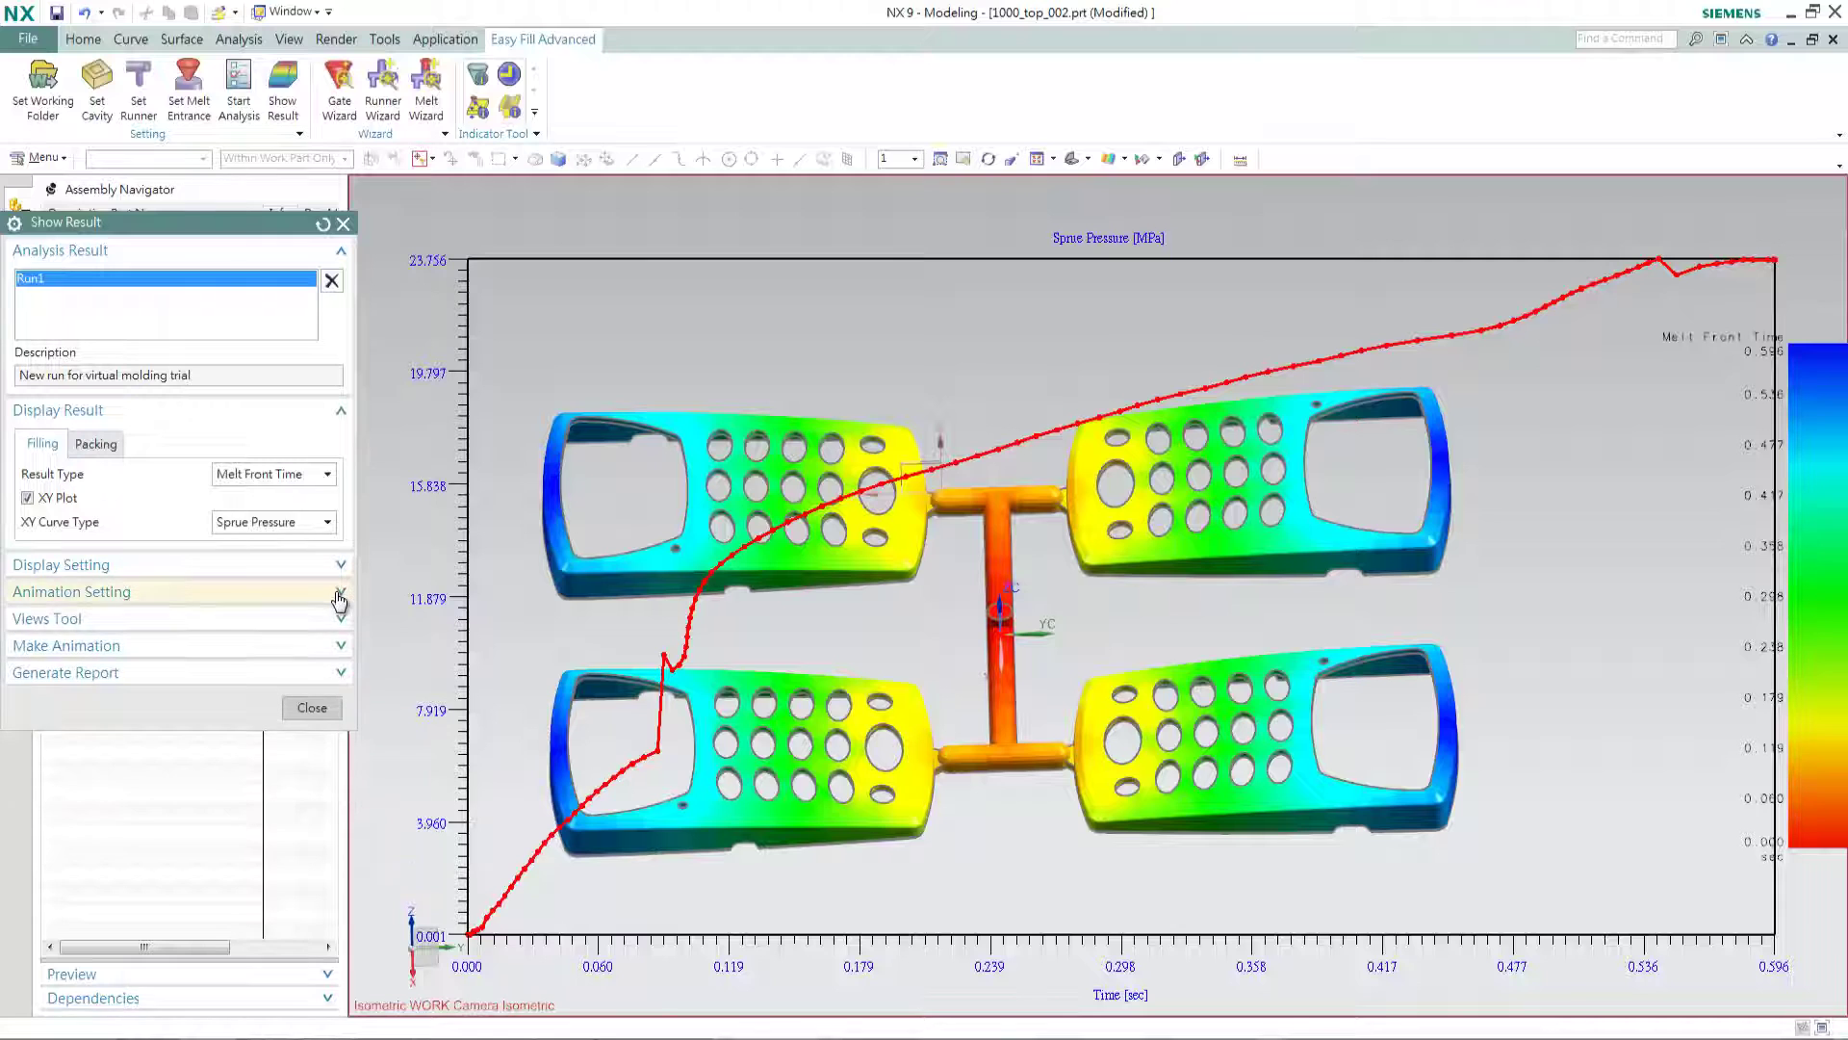
- Remove the sprue pressure plot and clip the model at d = -63.44 to view the cross-section
click(28, 498)
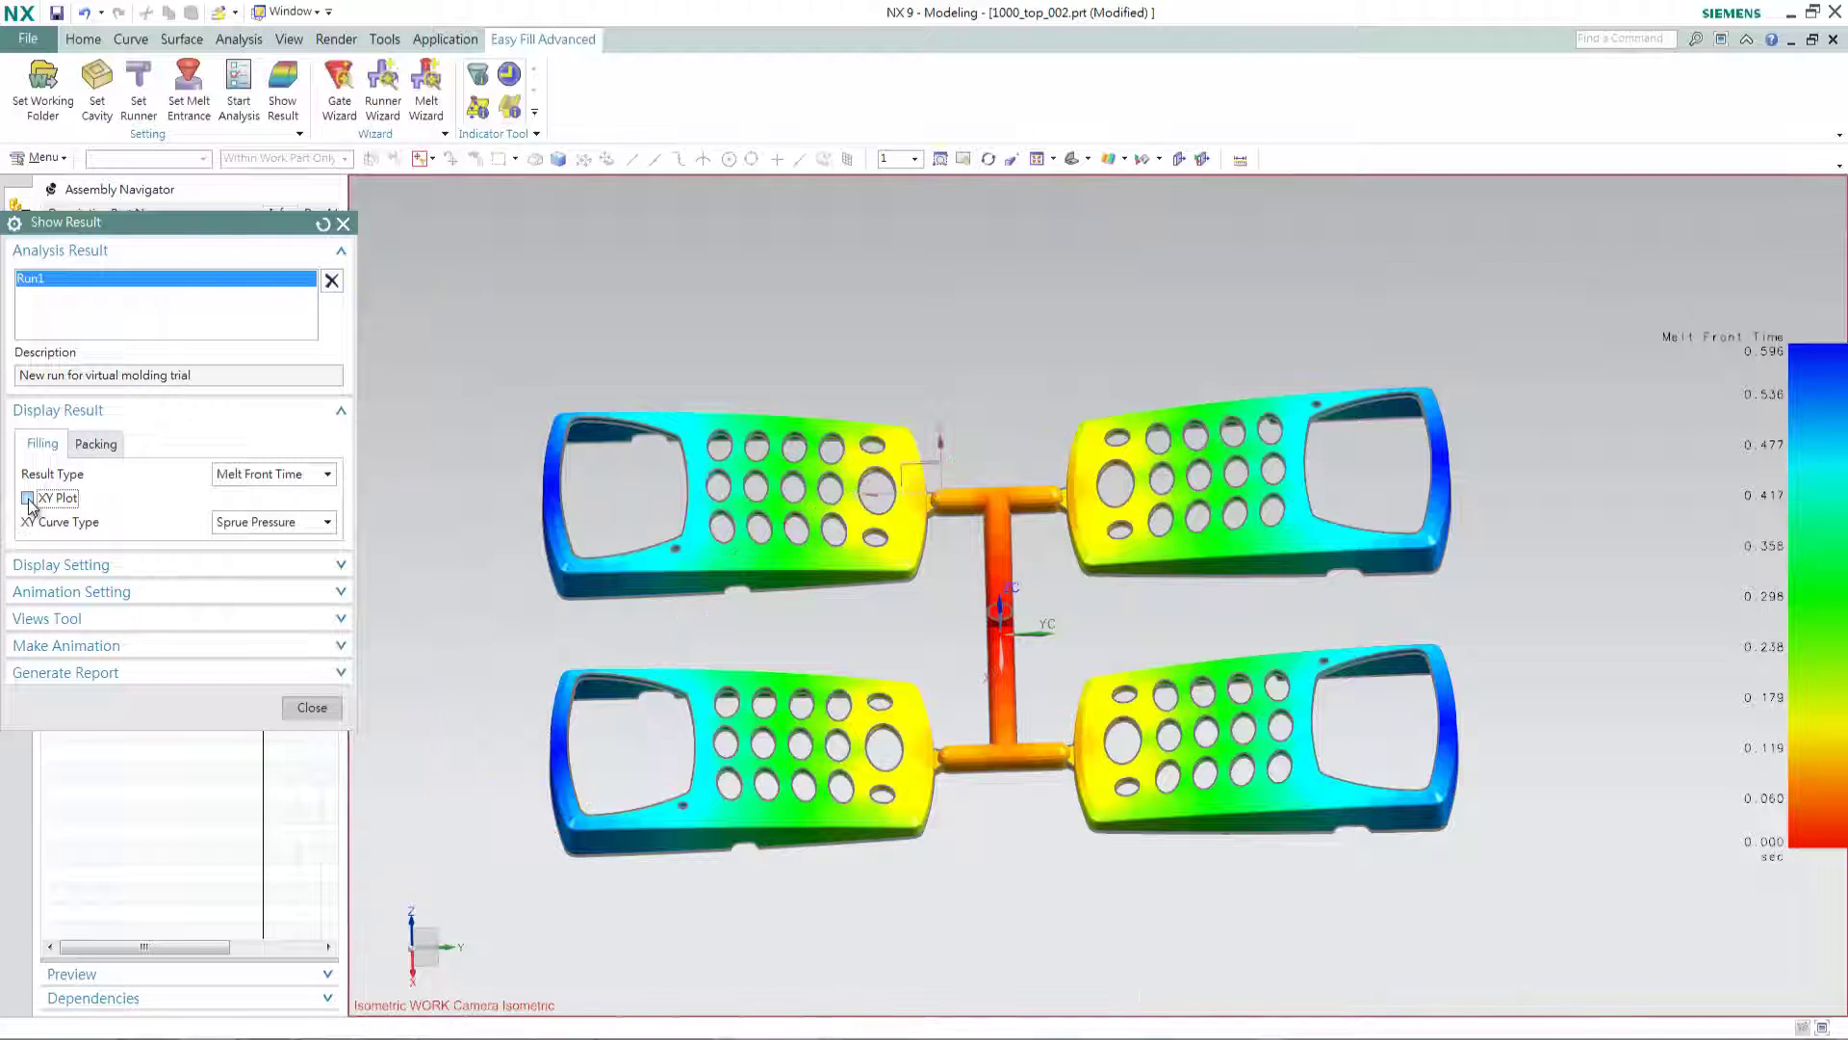
click(340, 620)
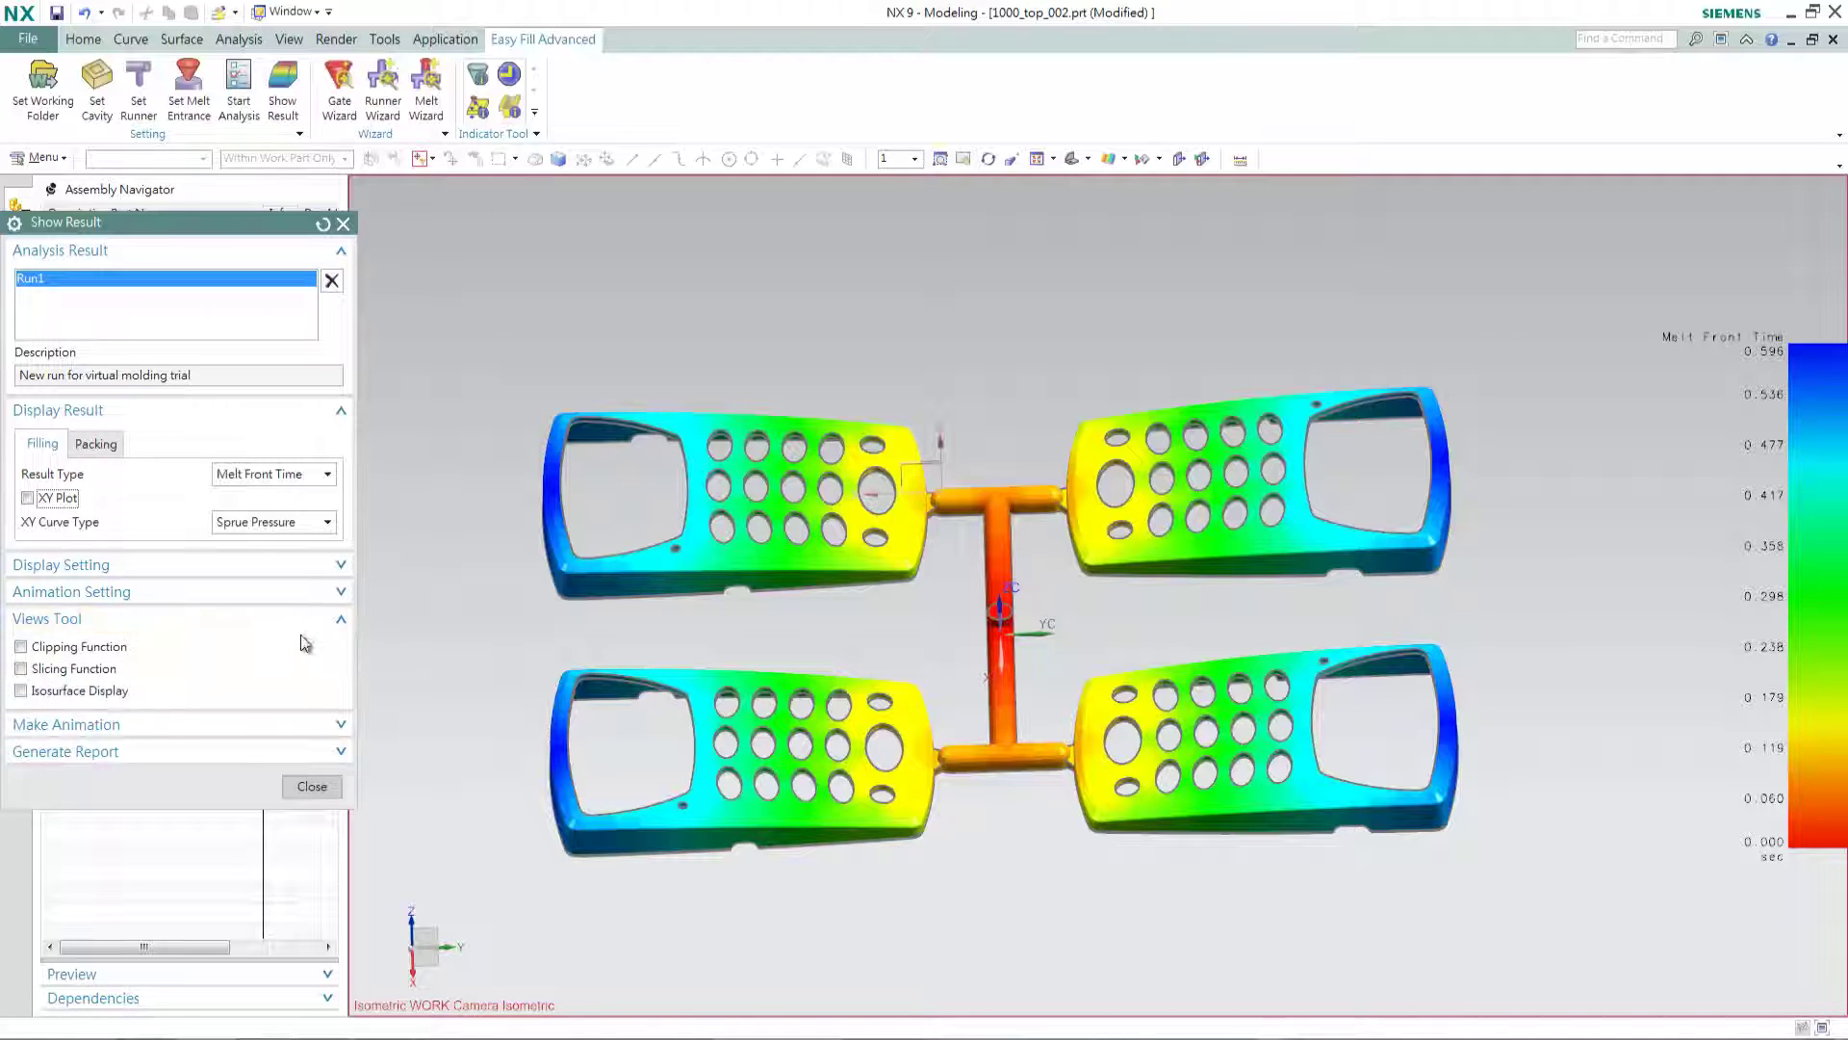
click(21, 647)
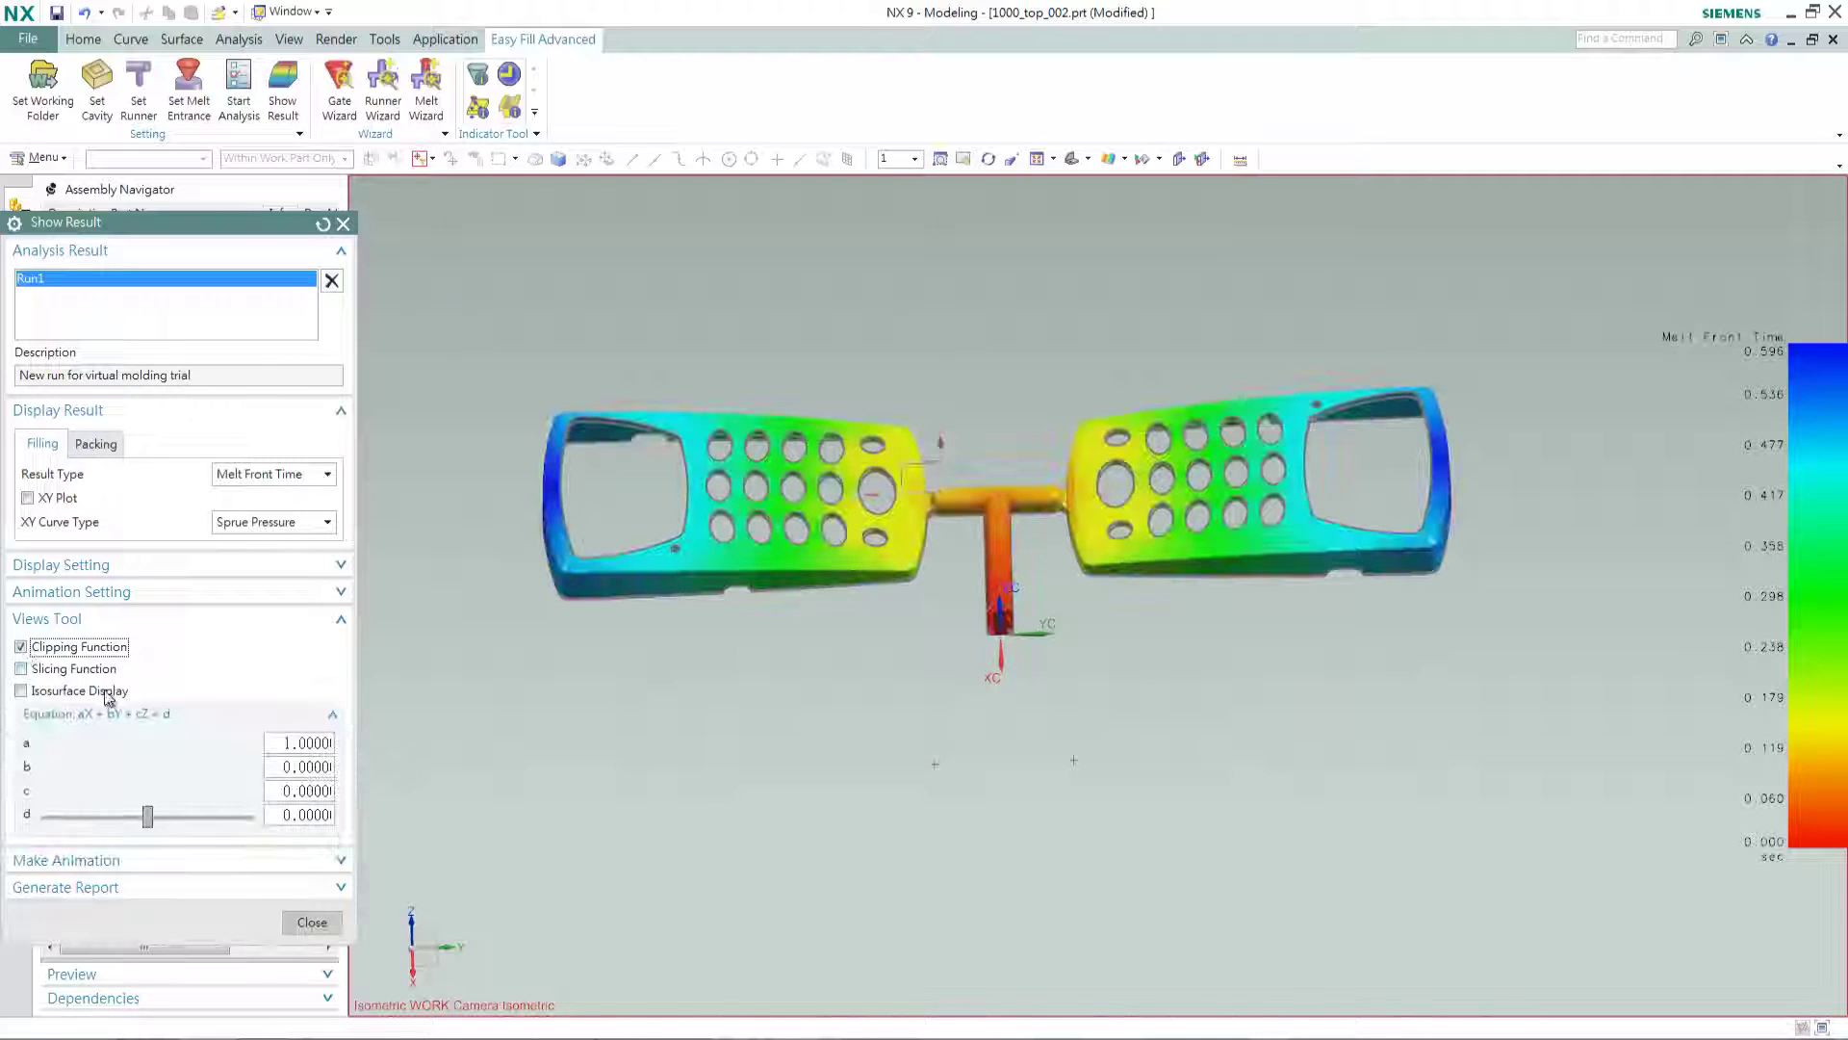
click(149, 817)
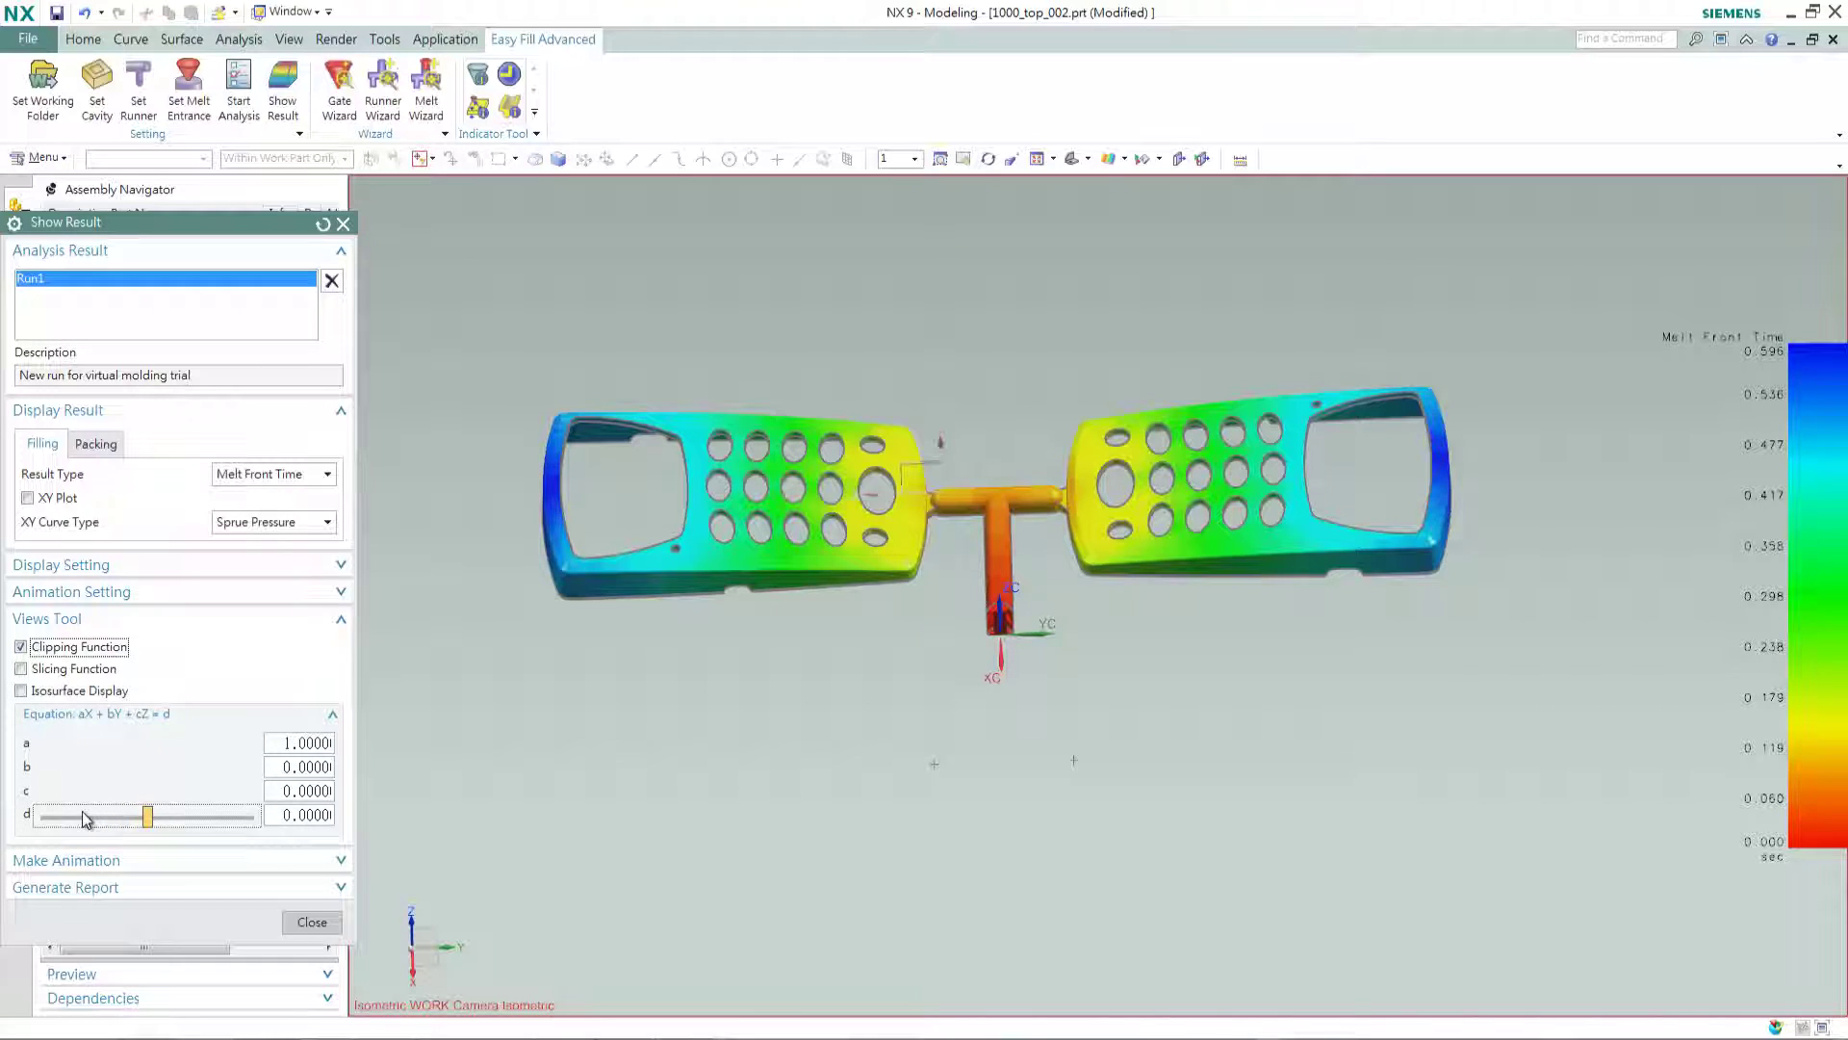
click(87, 815)
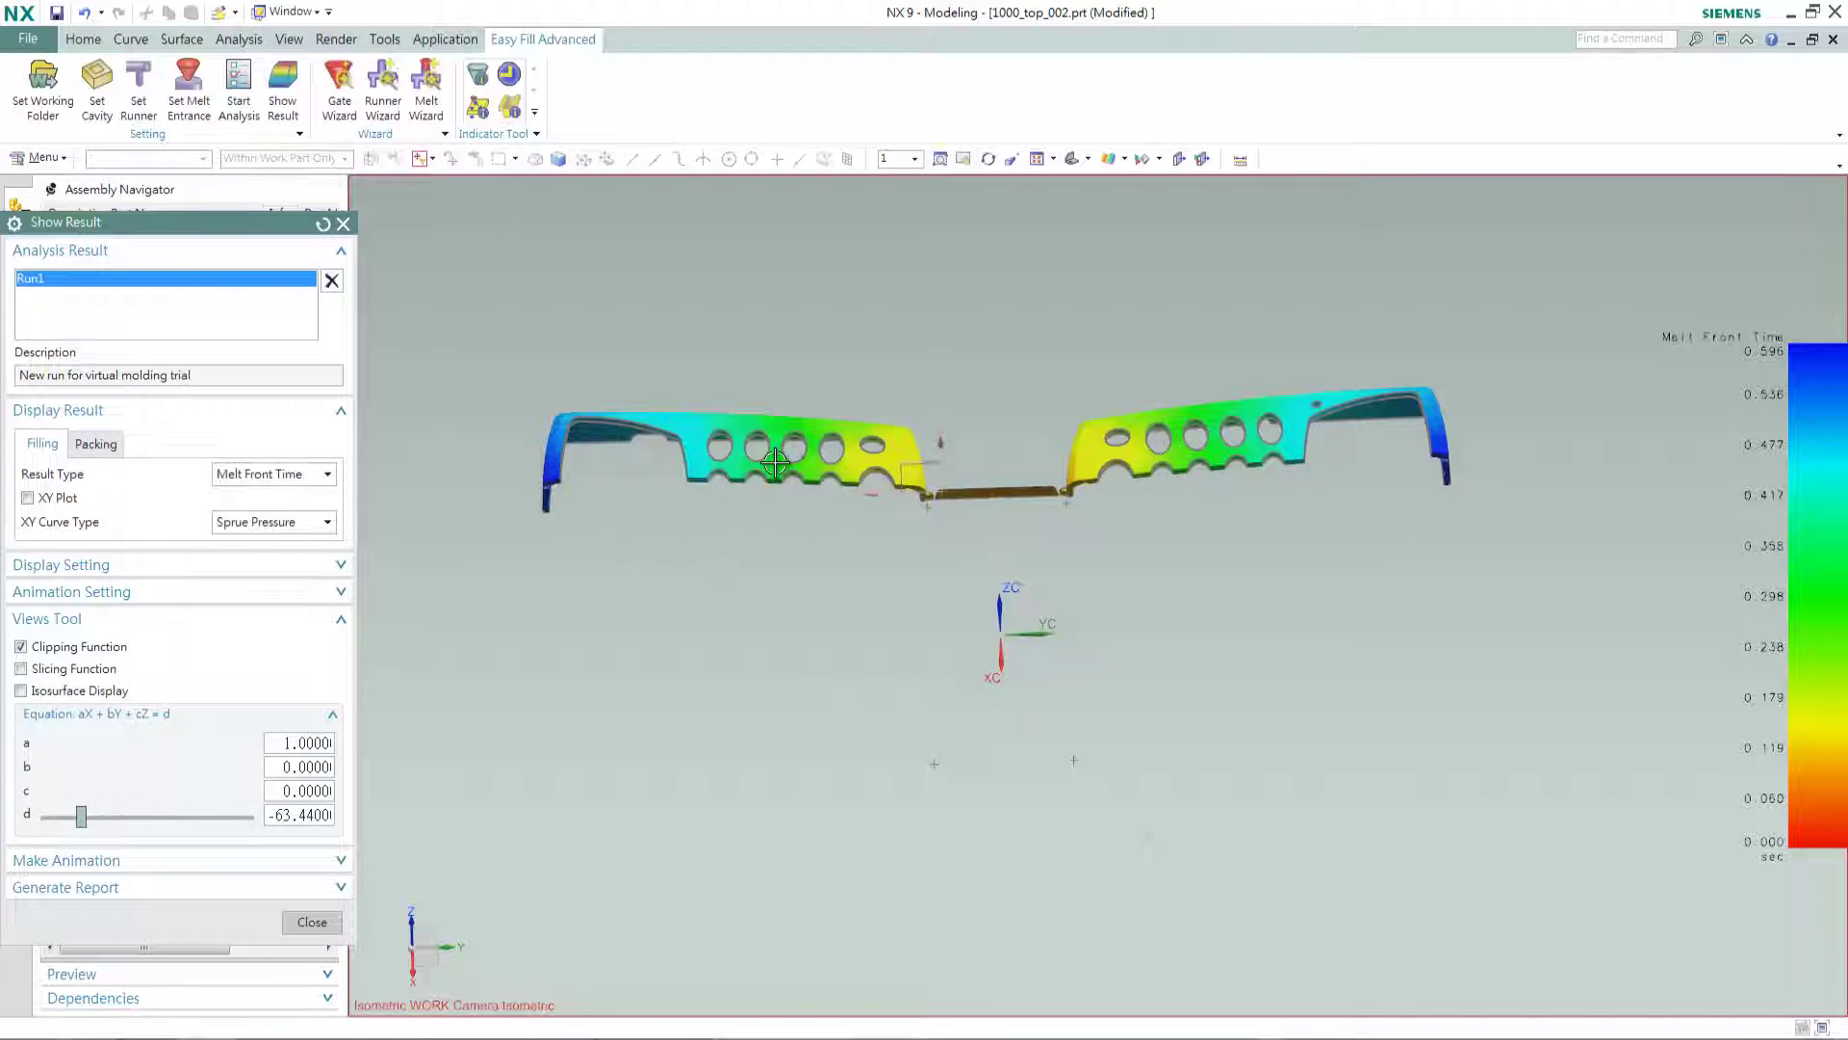
scroll(782, 457, up, 2)
scroll(772, 465, up, 5)
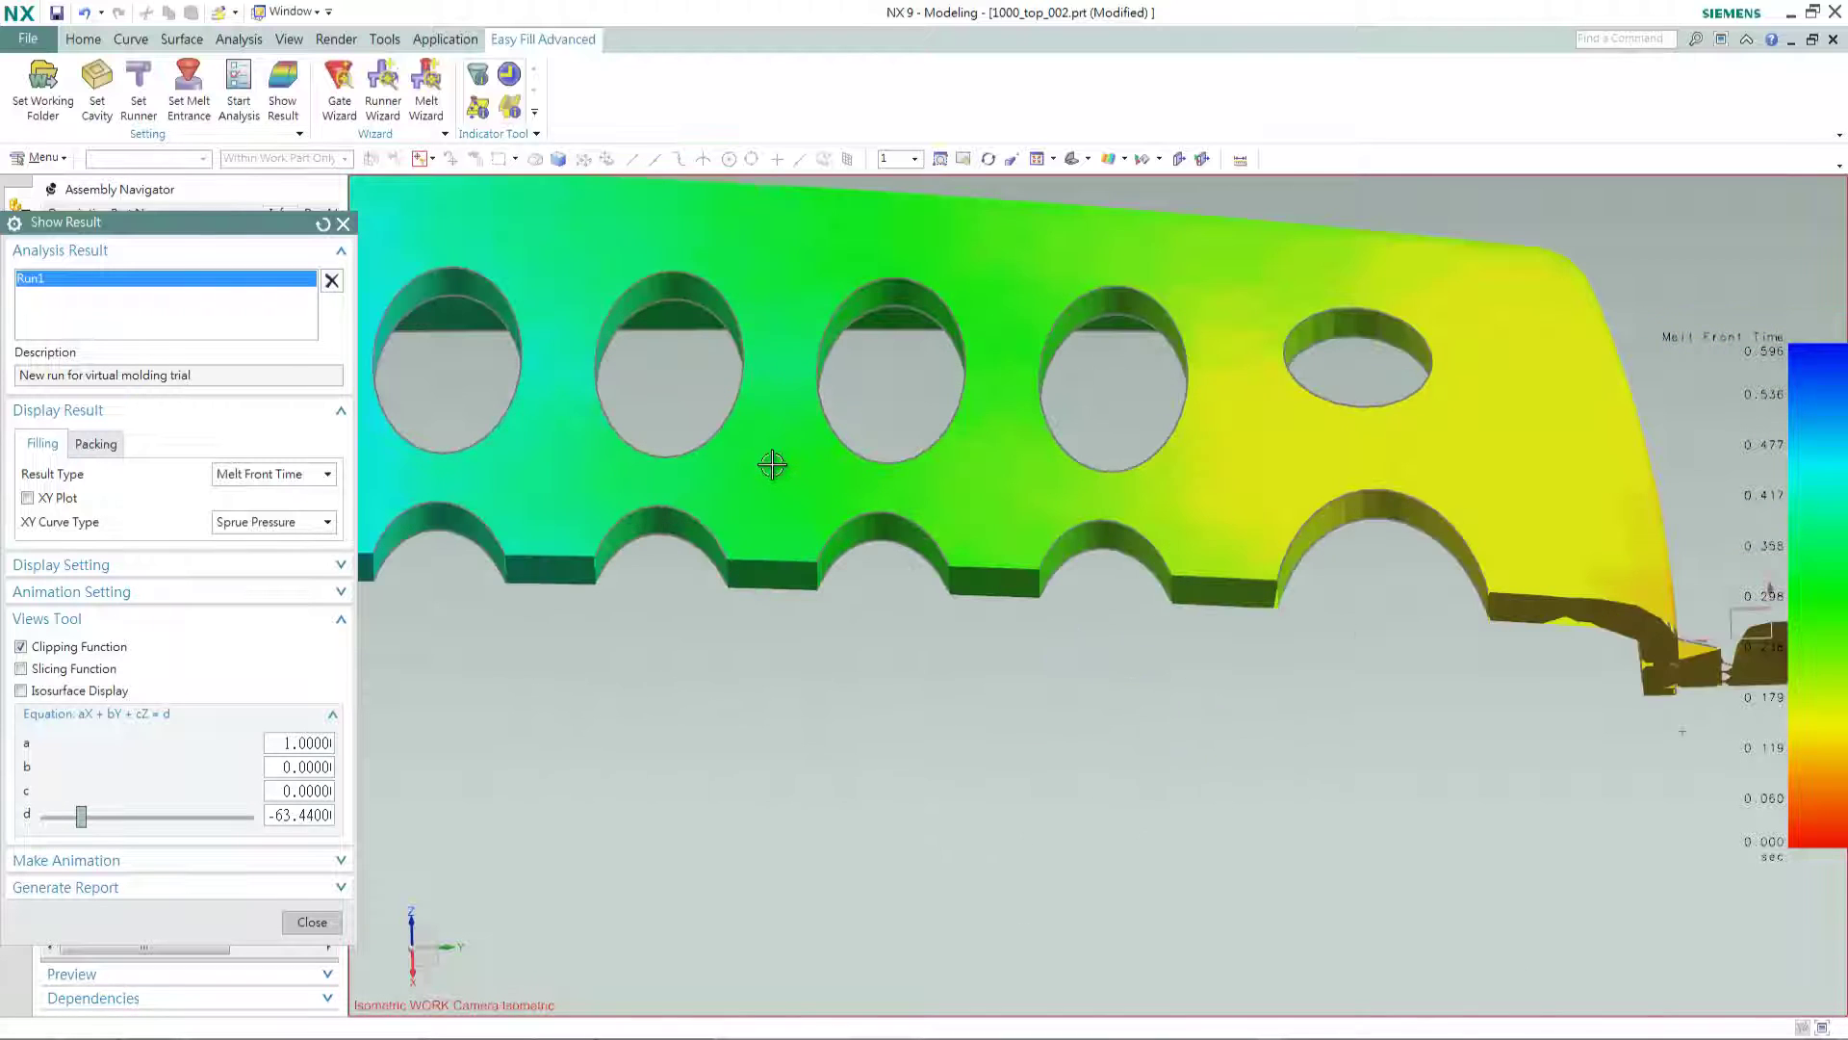
click(327, 474)
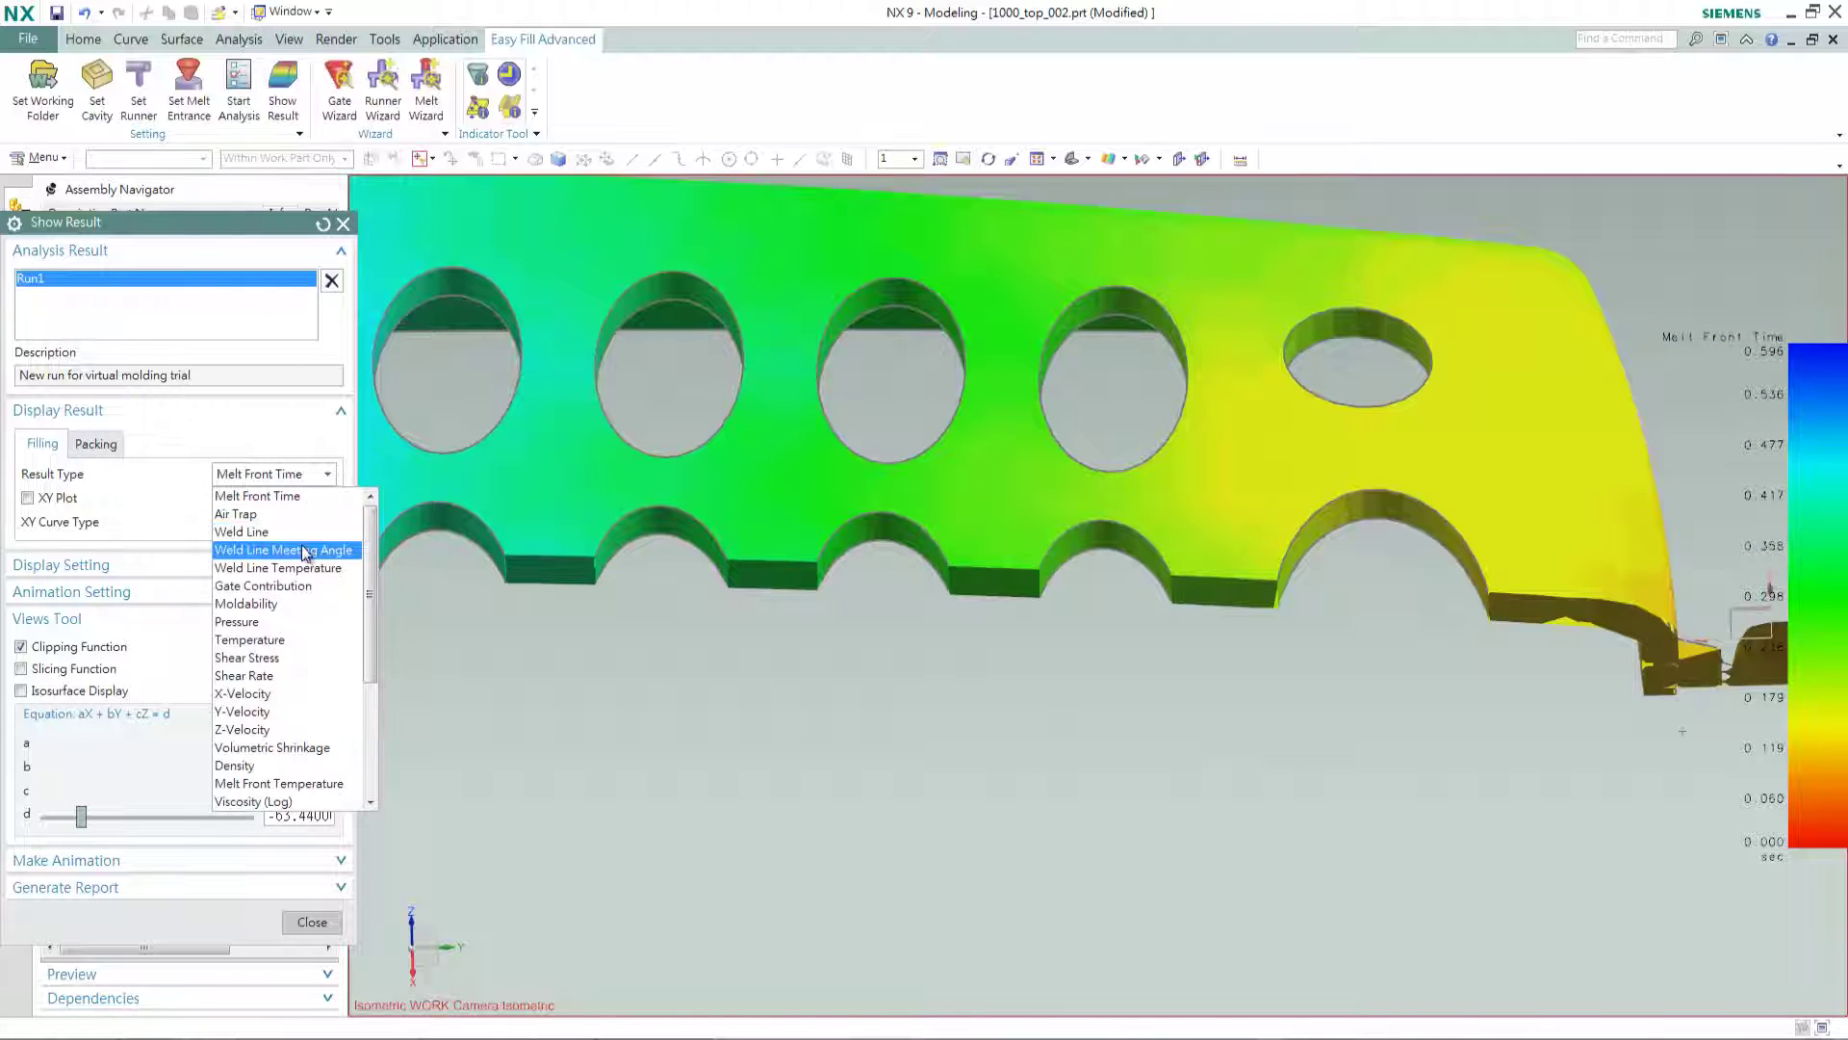
- Show the Temperature result clipped at d = -58.81 and rotate to inspect the cut edge
click(293, 635)
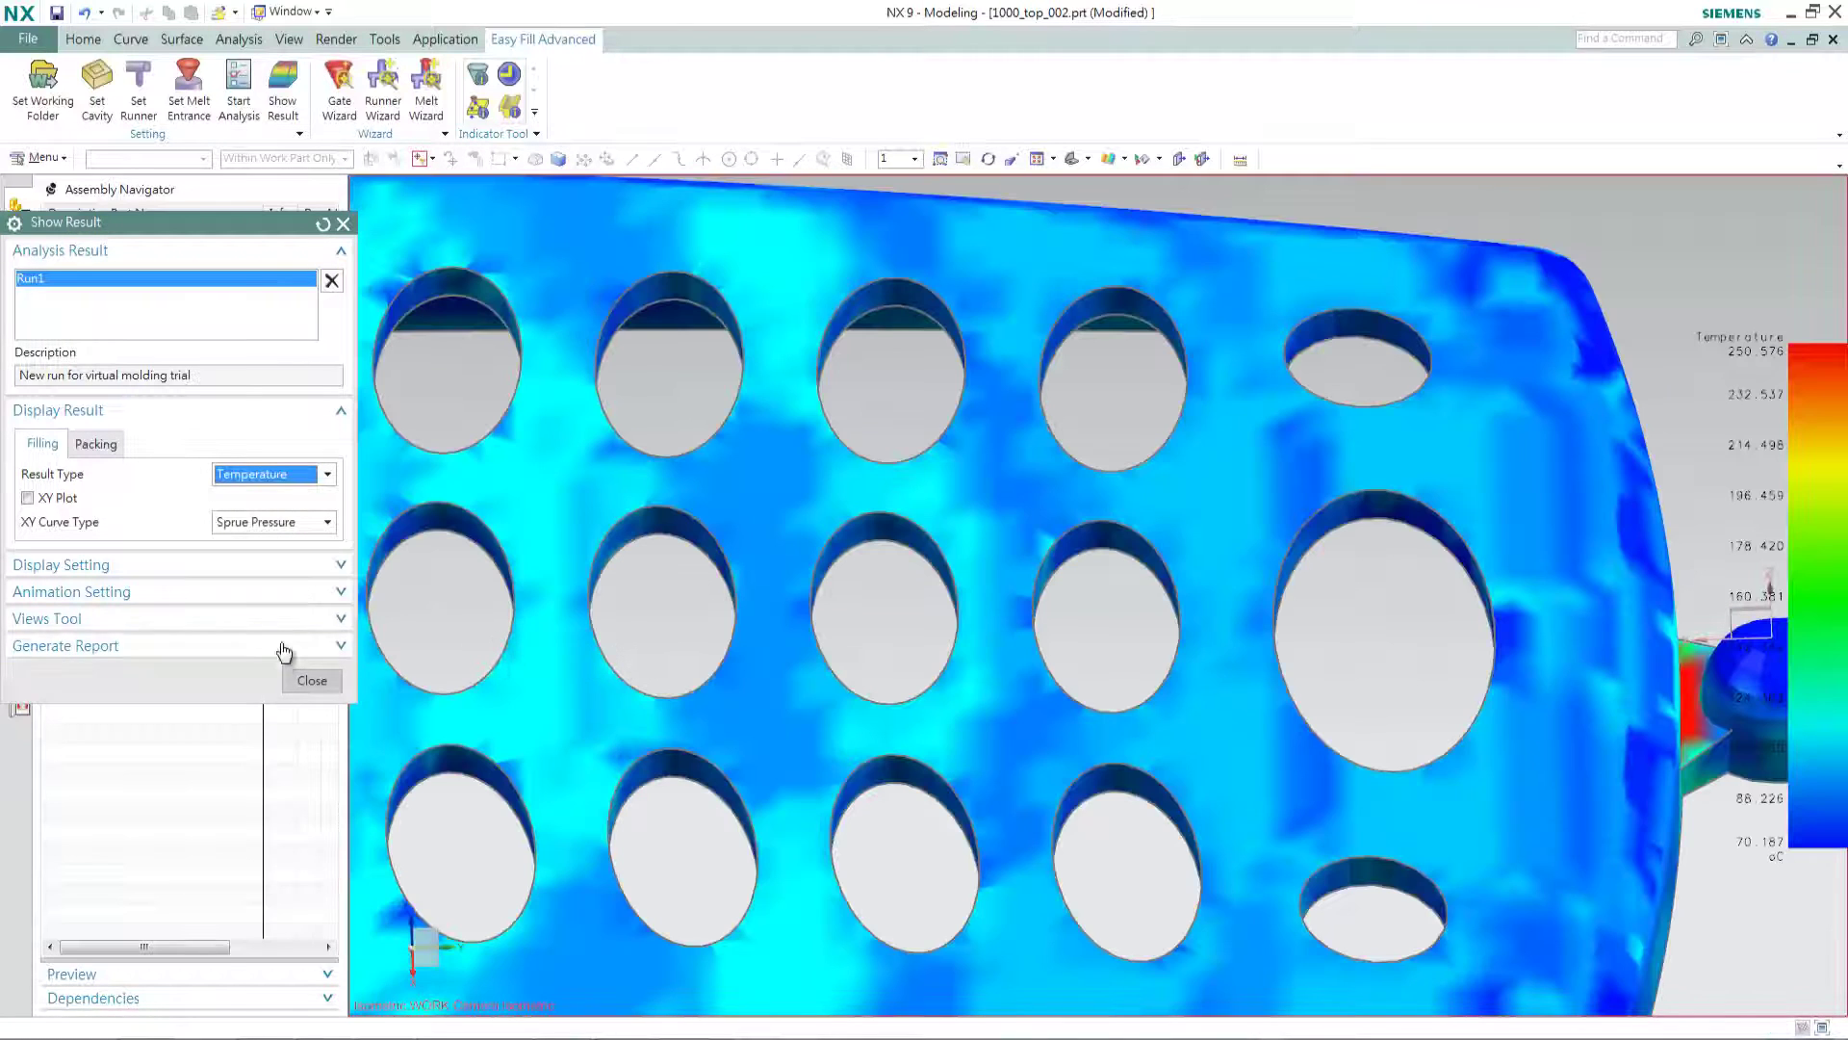
click(332, 624)
click(108, 646)
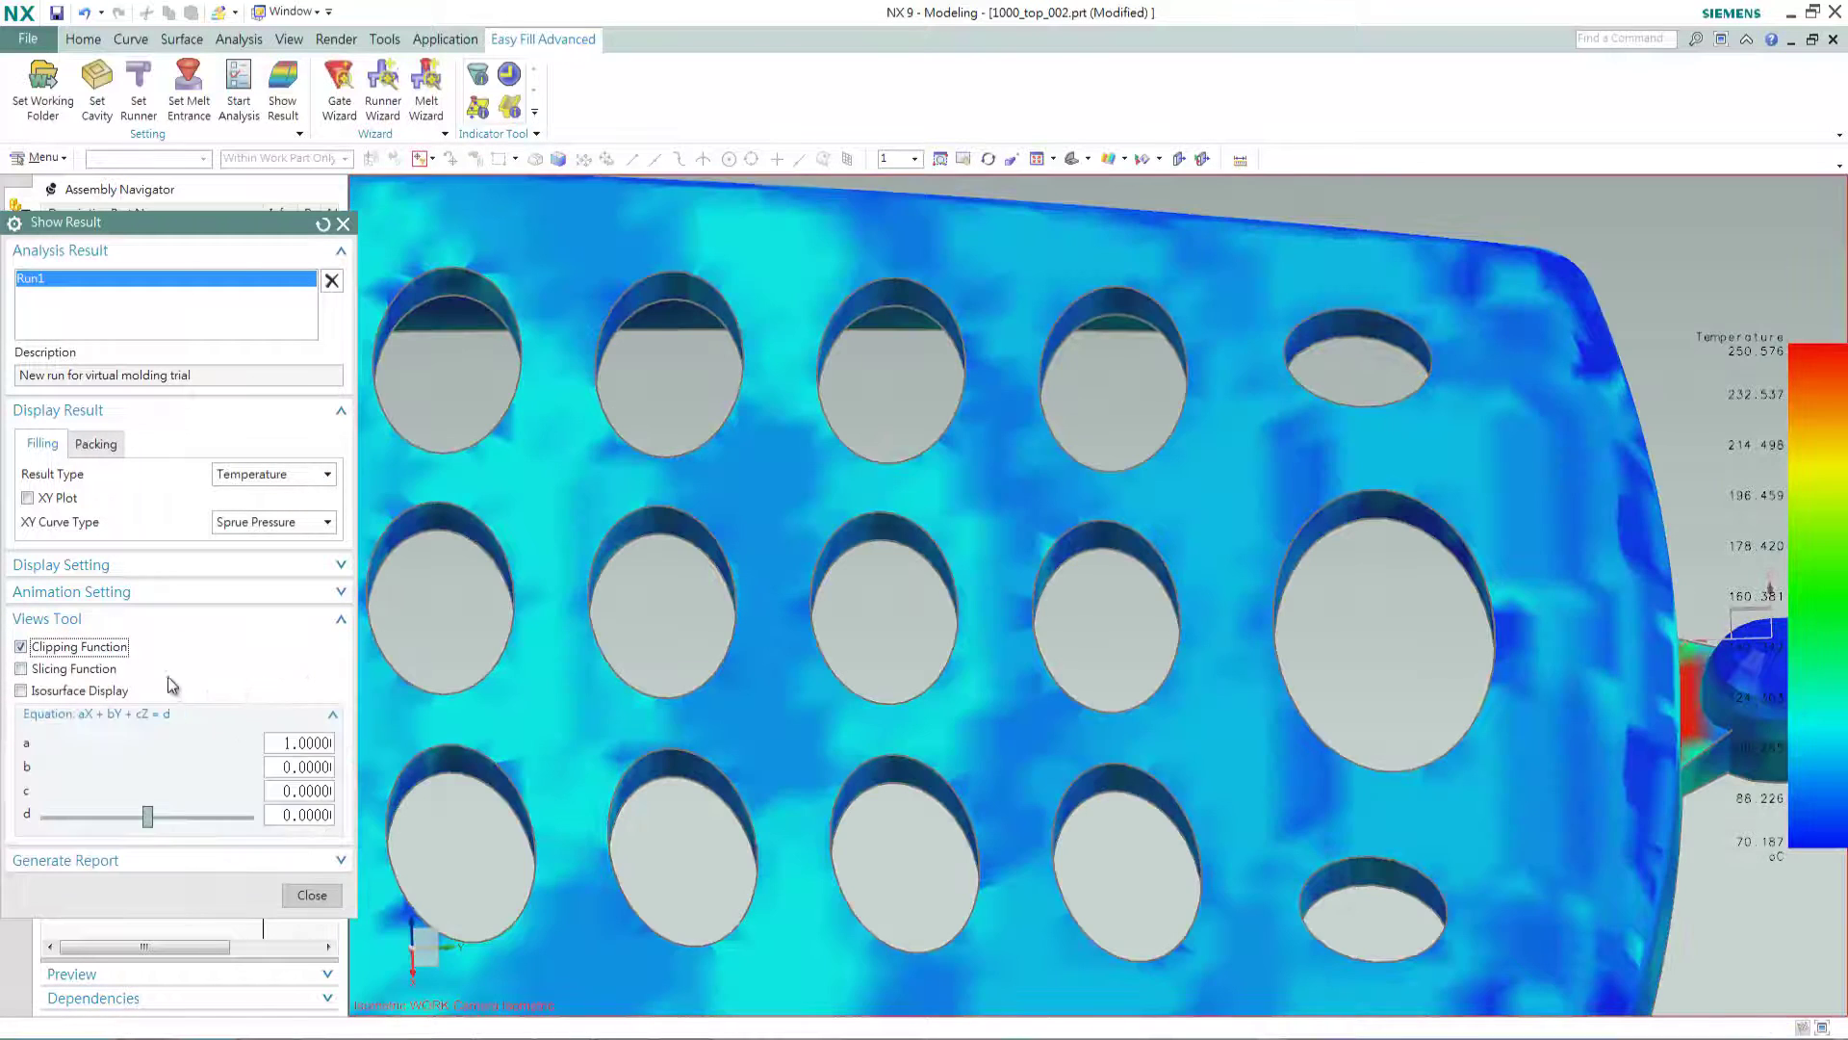
click(149, 816)
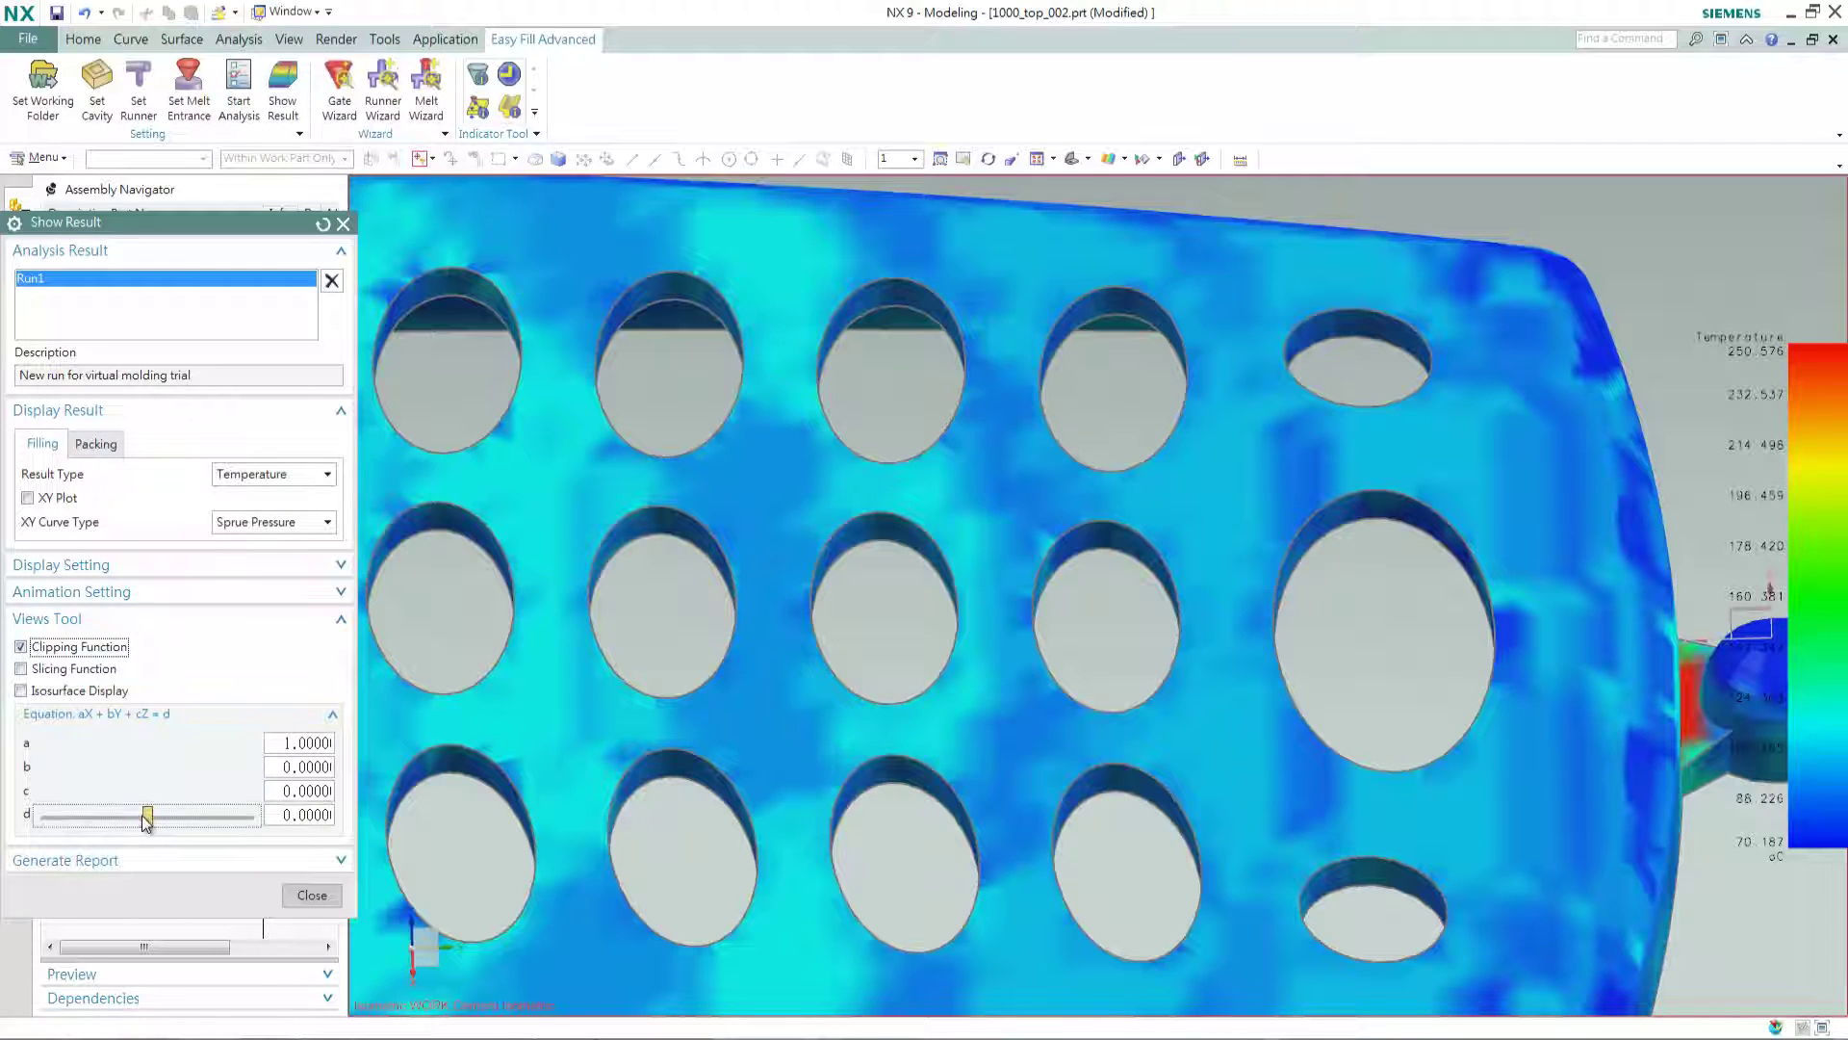
click(87, 816)
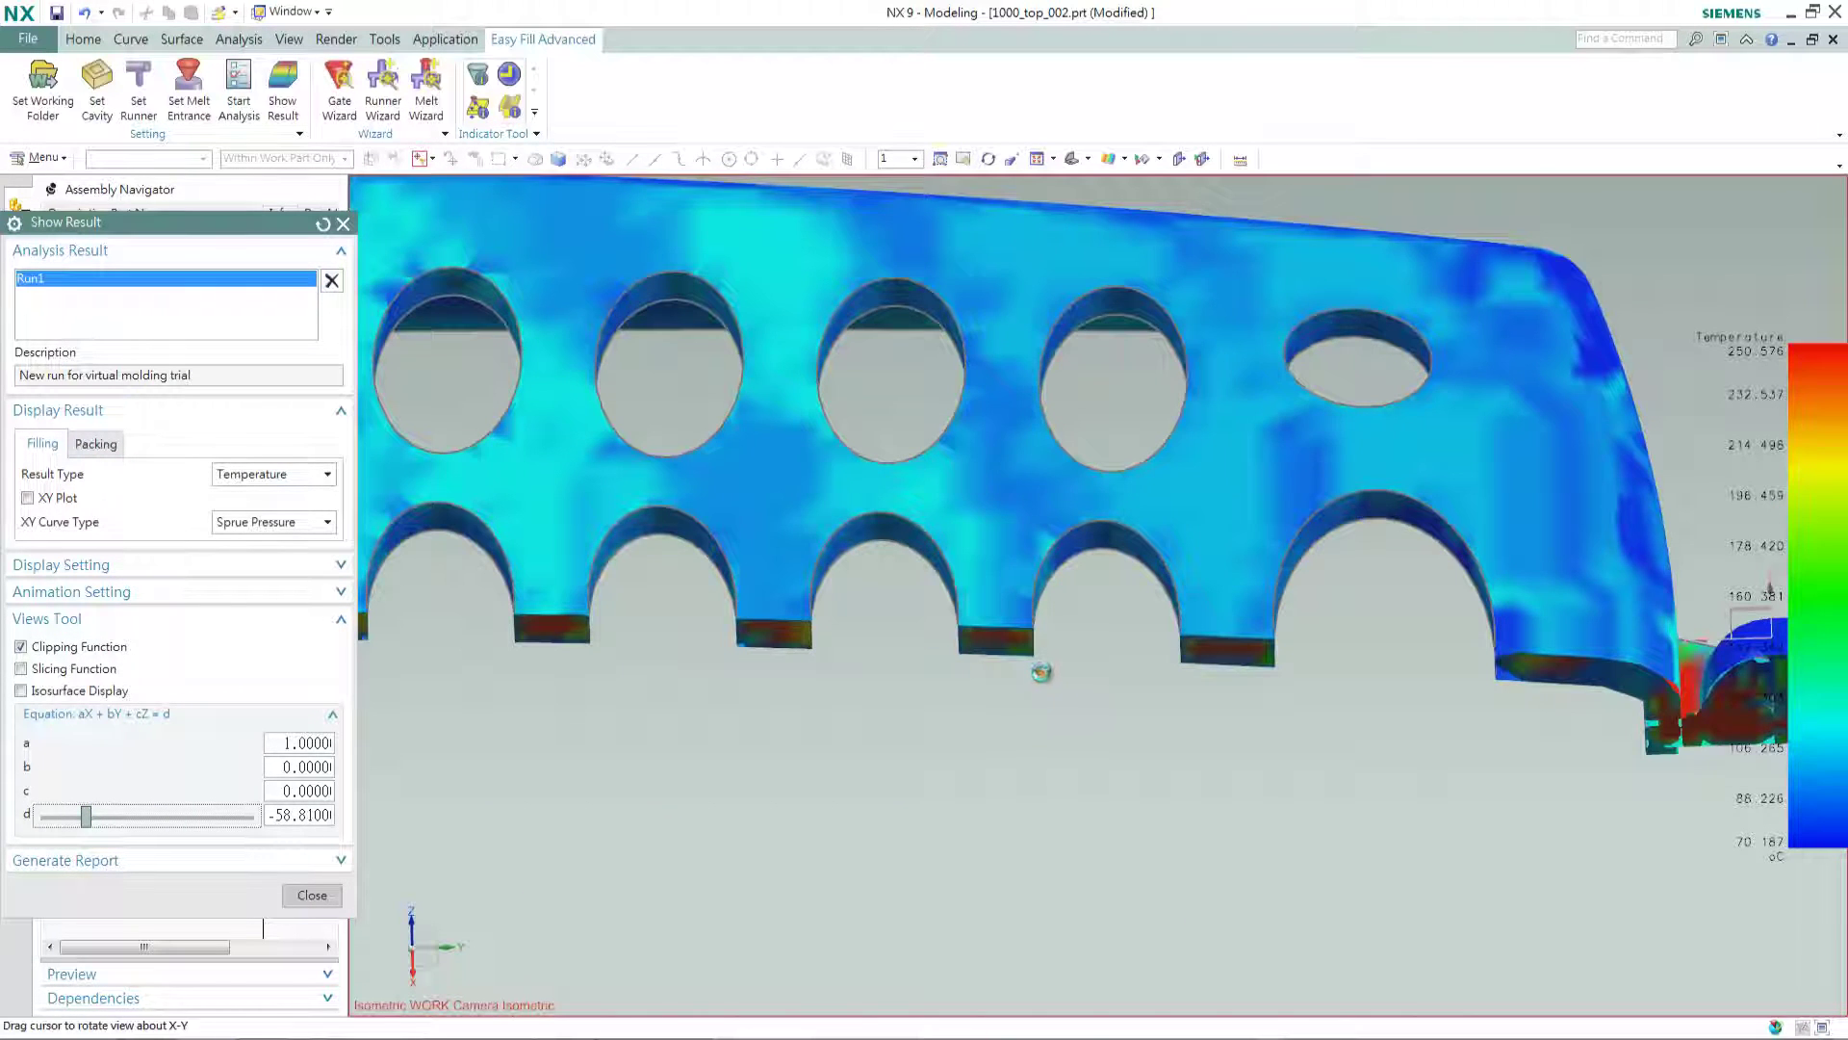
middle_drag(1043, 674, 1049, 657)
scroll(1453, 736, down, 5)
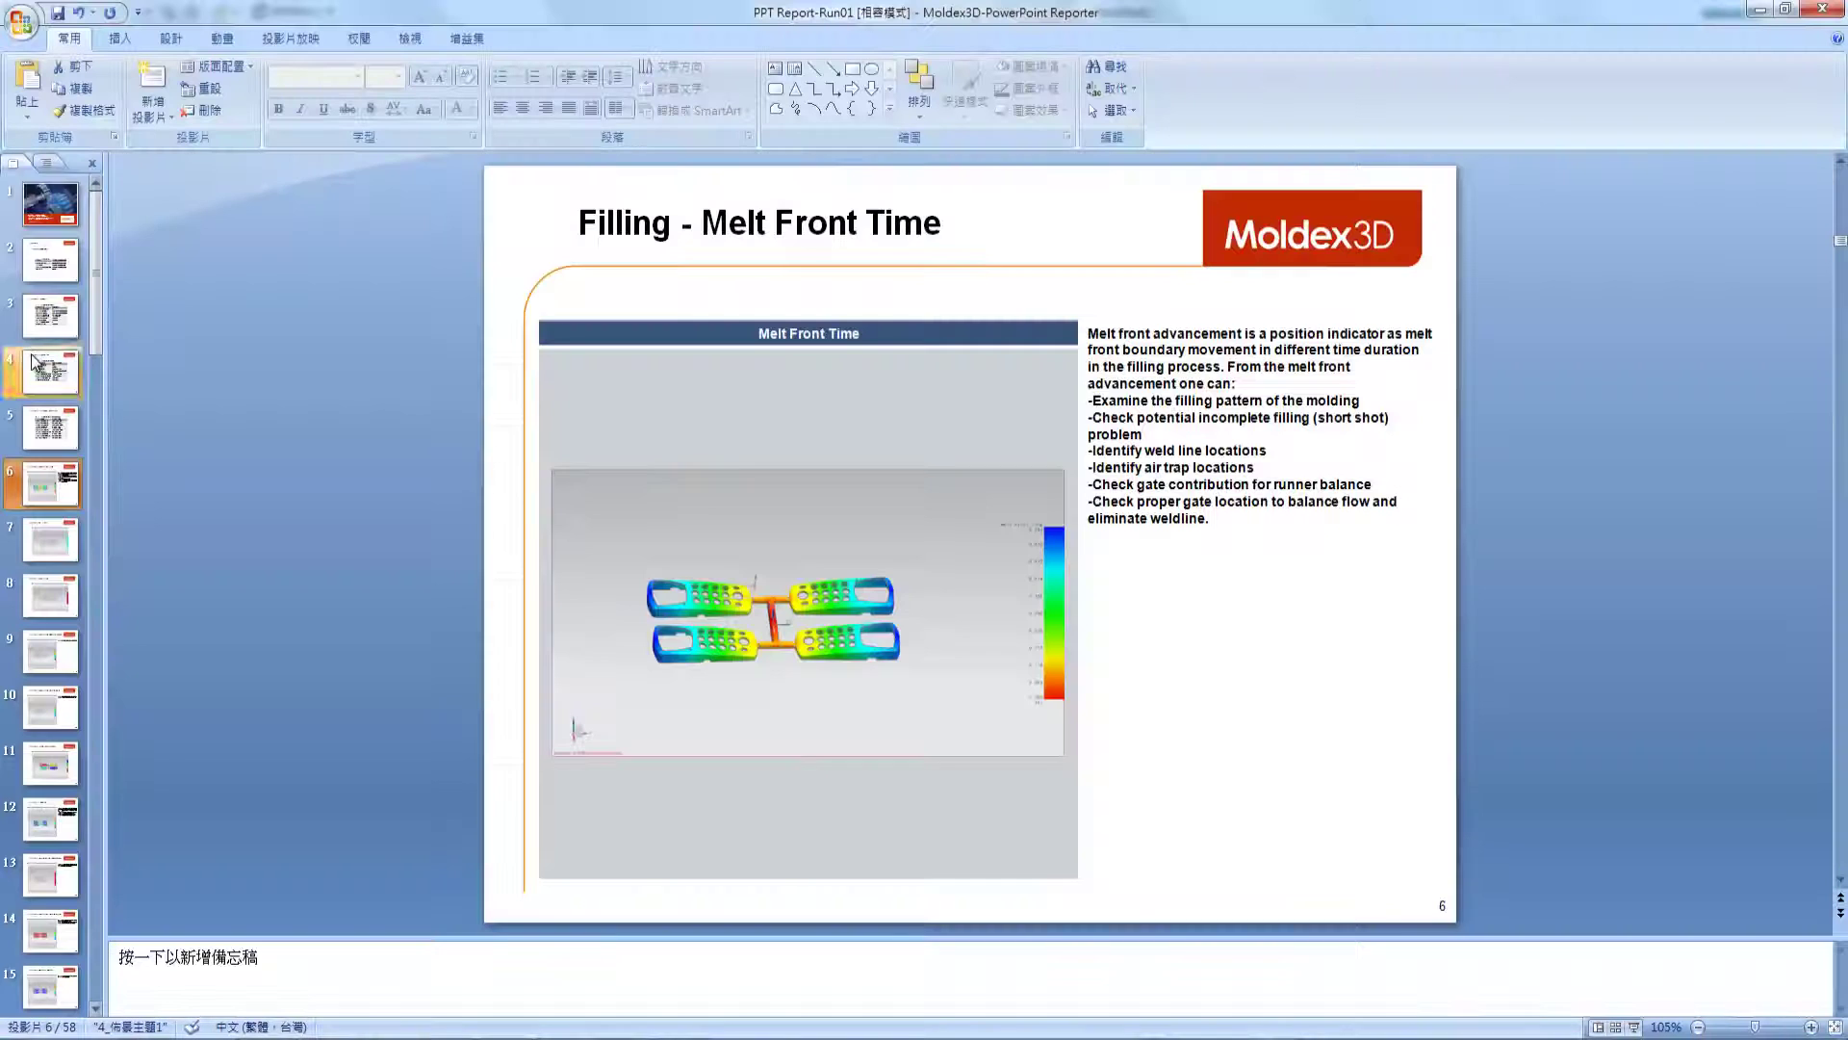
- Page through the report's cover, Summary, material and process condition slides to the filling result slides
click(74, 219)
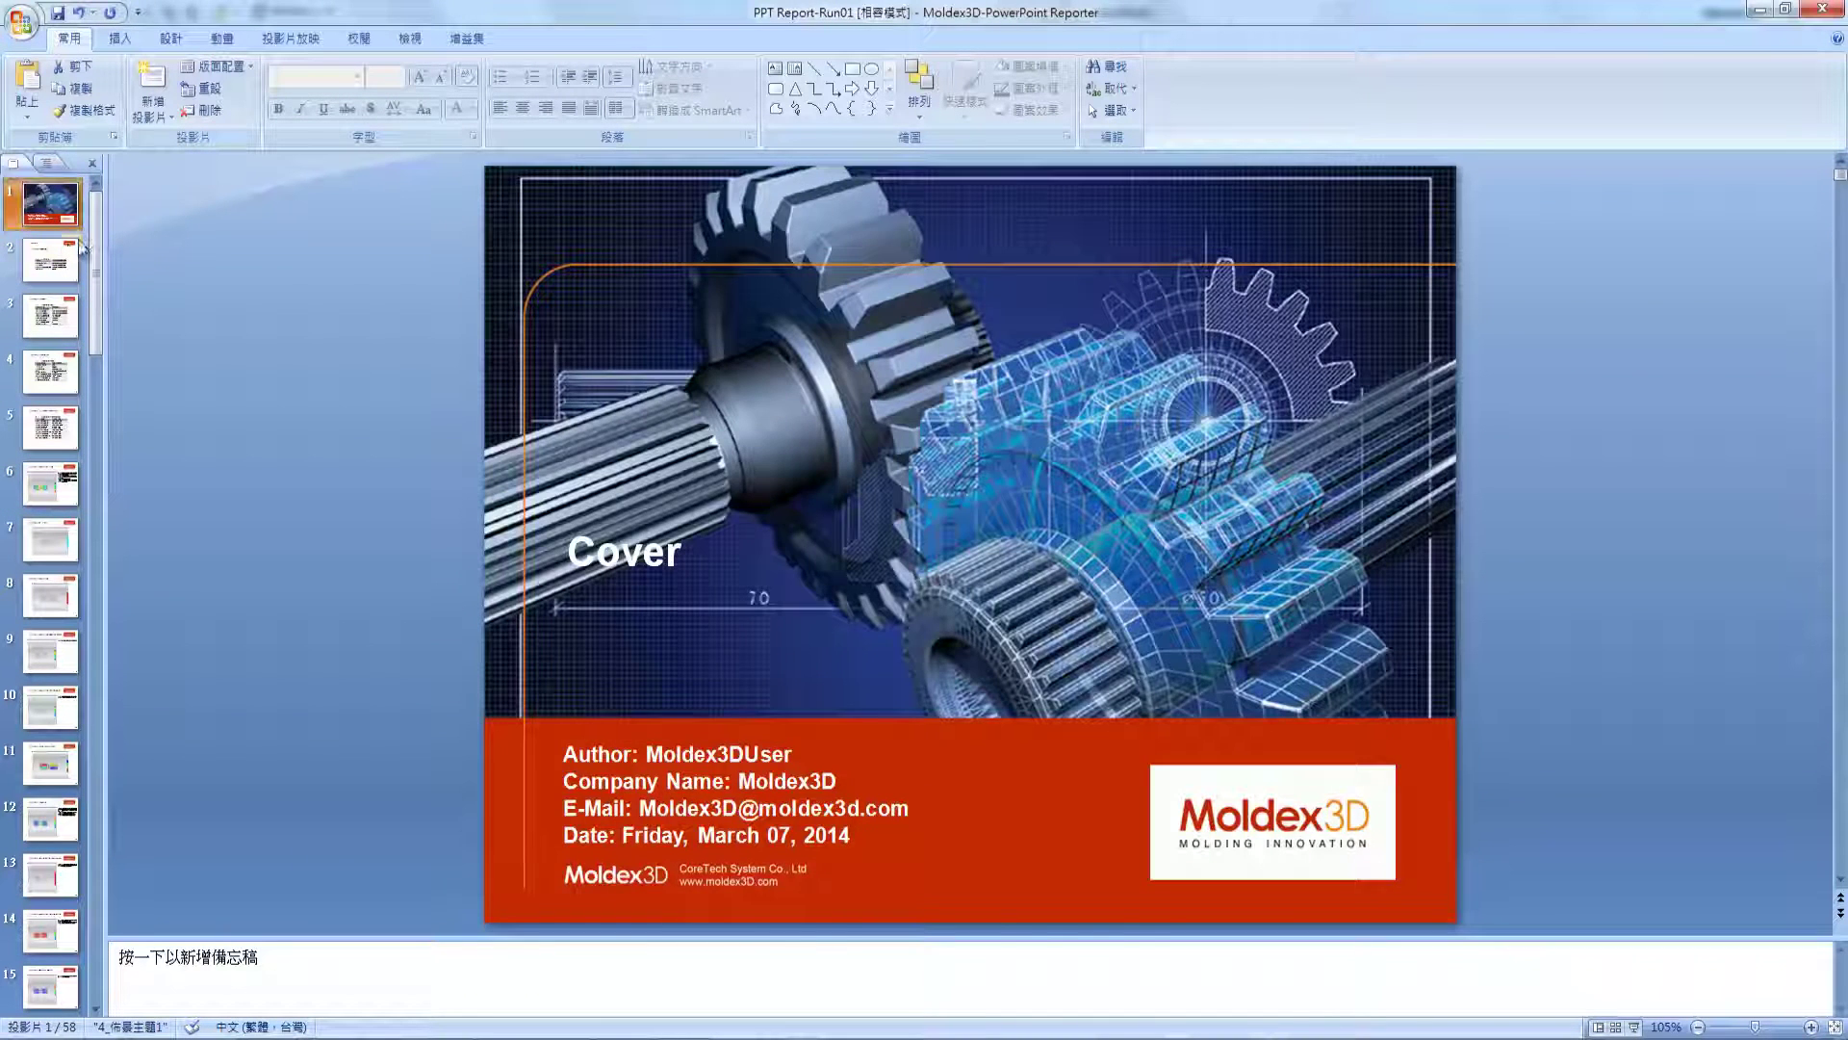
click(67, 259)
click(65, 325)
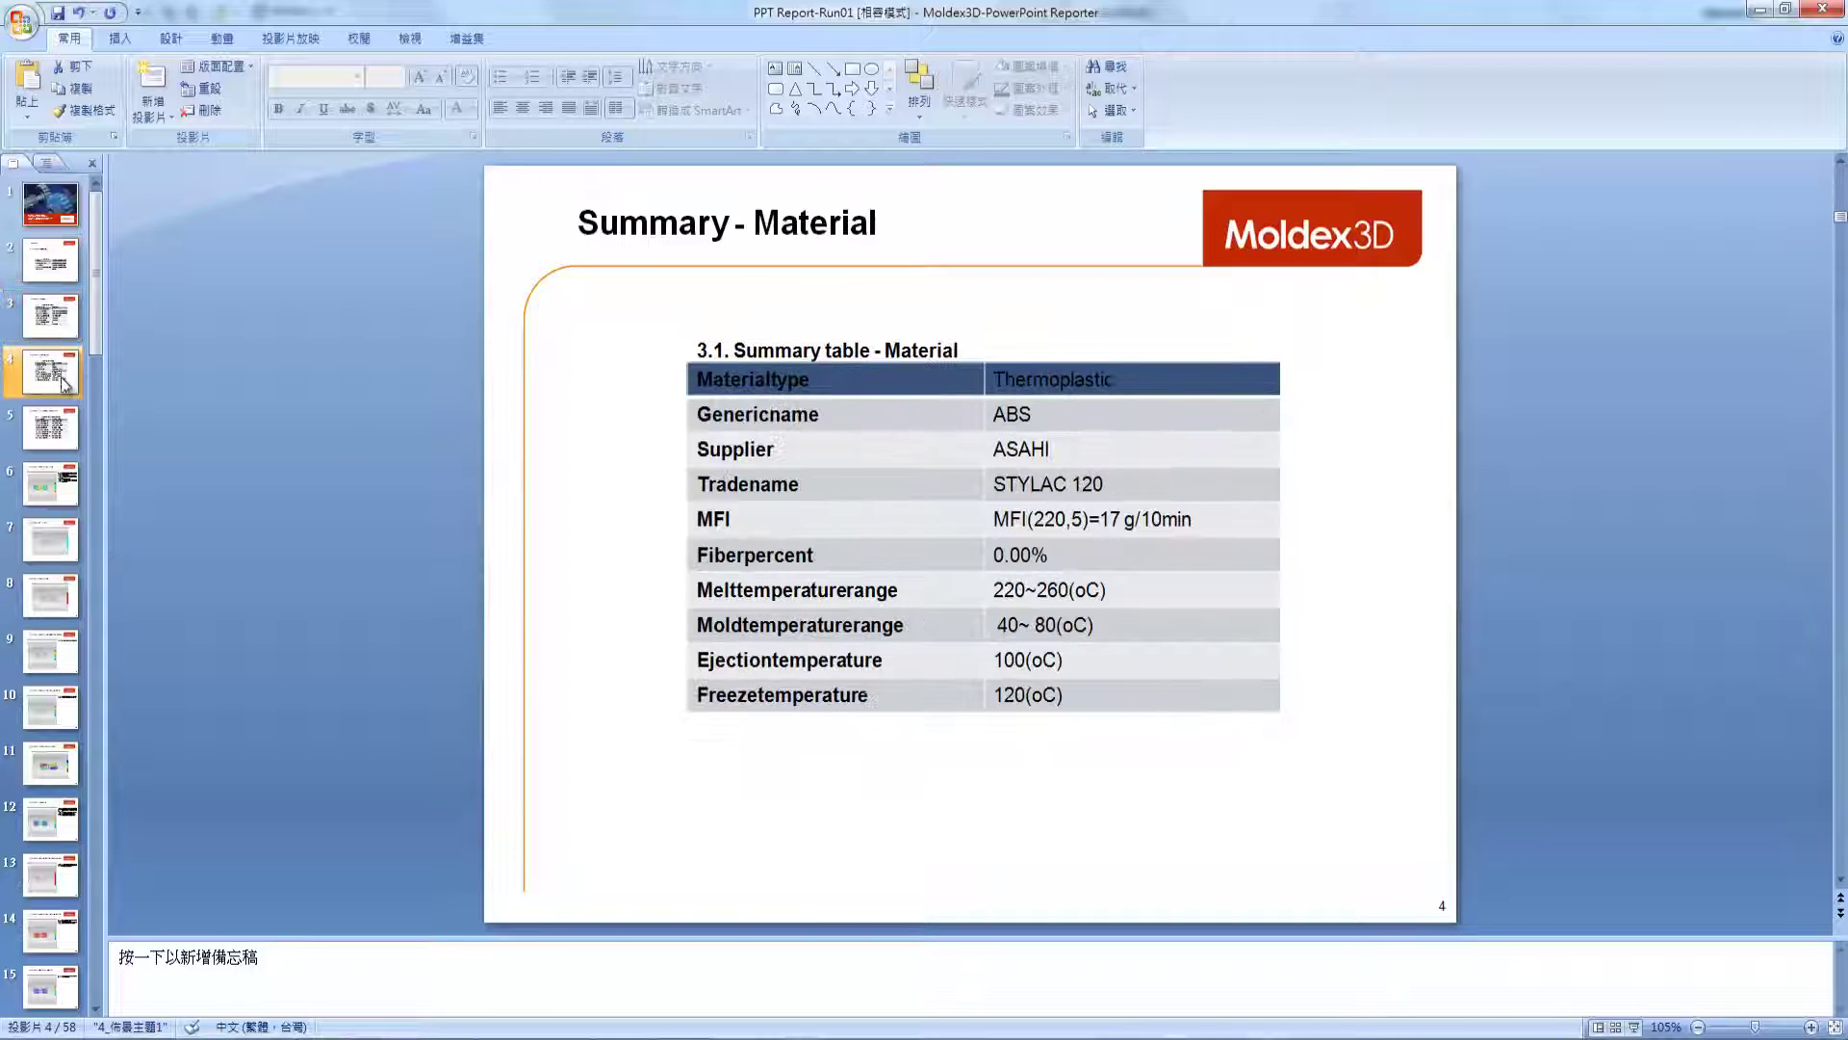
click(75, 444)
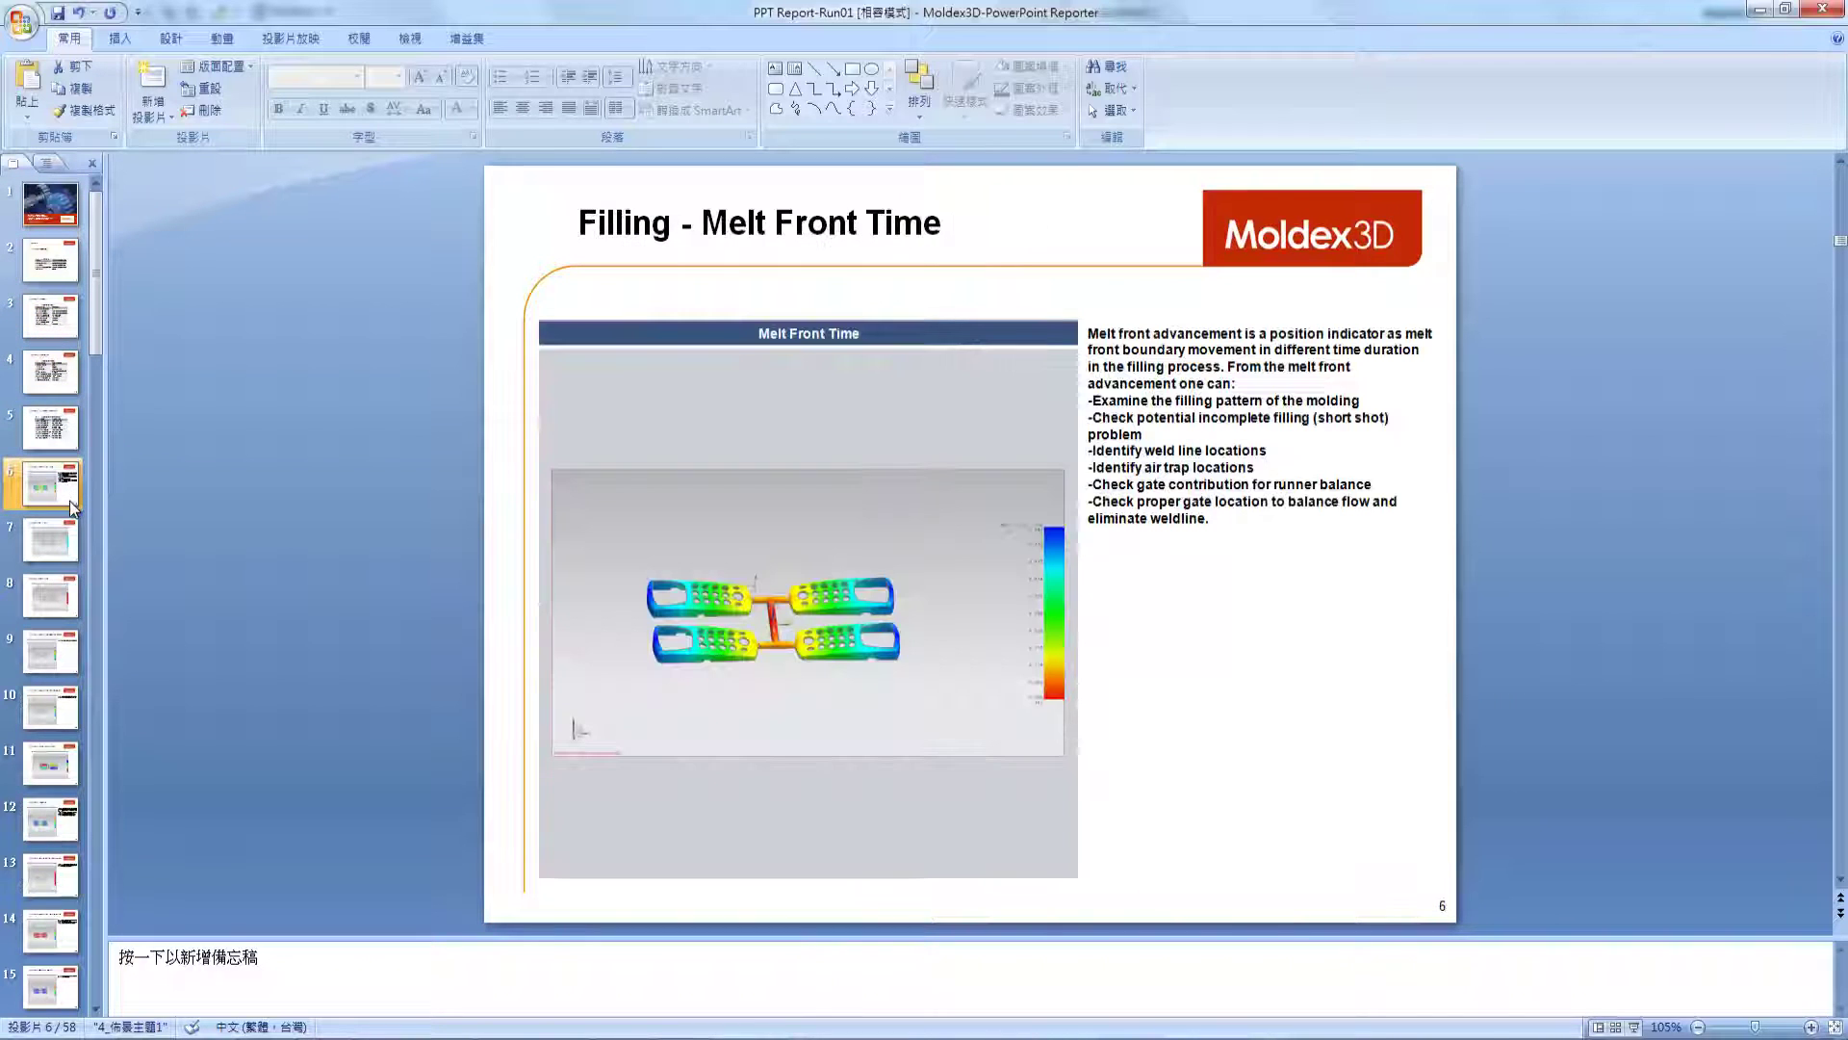
click(67, 541)
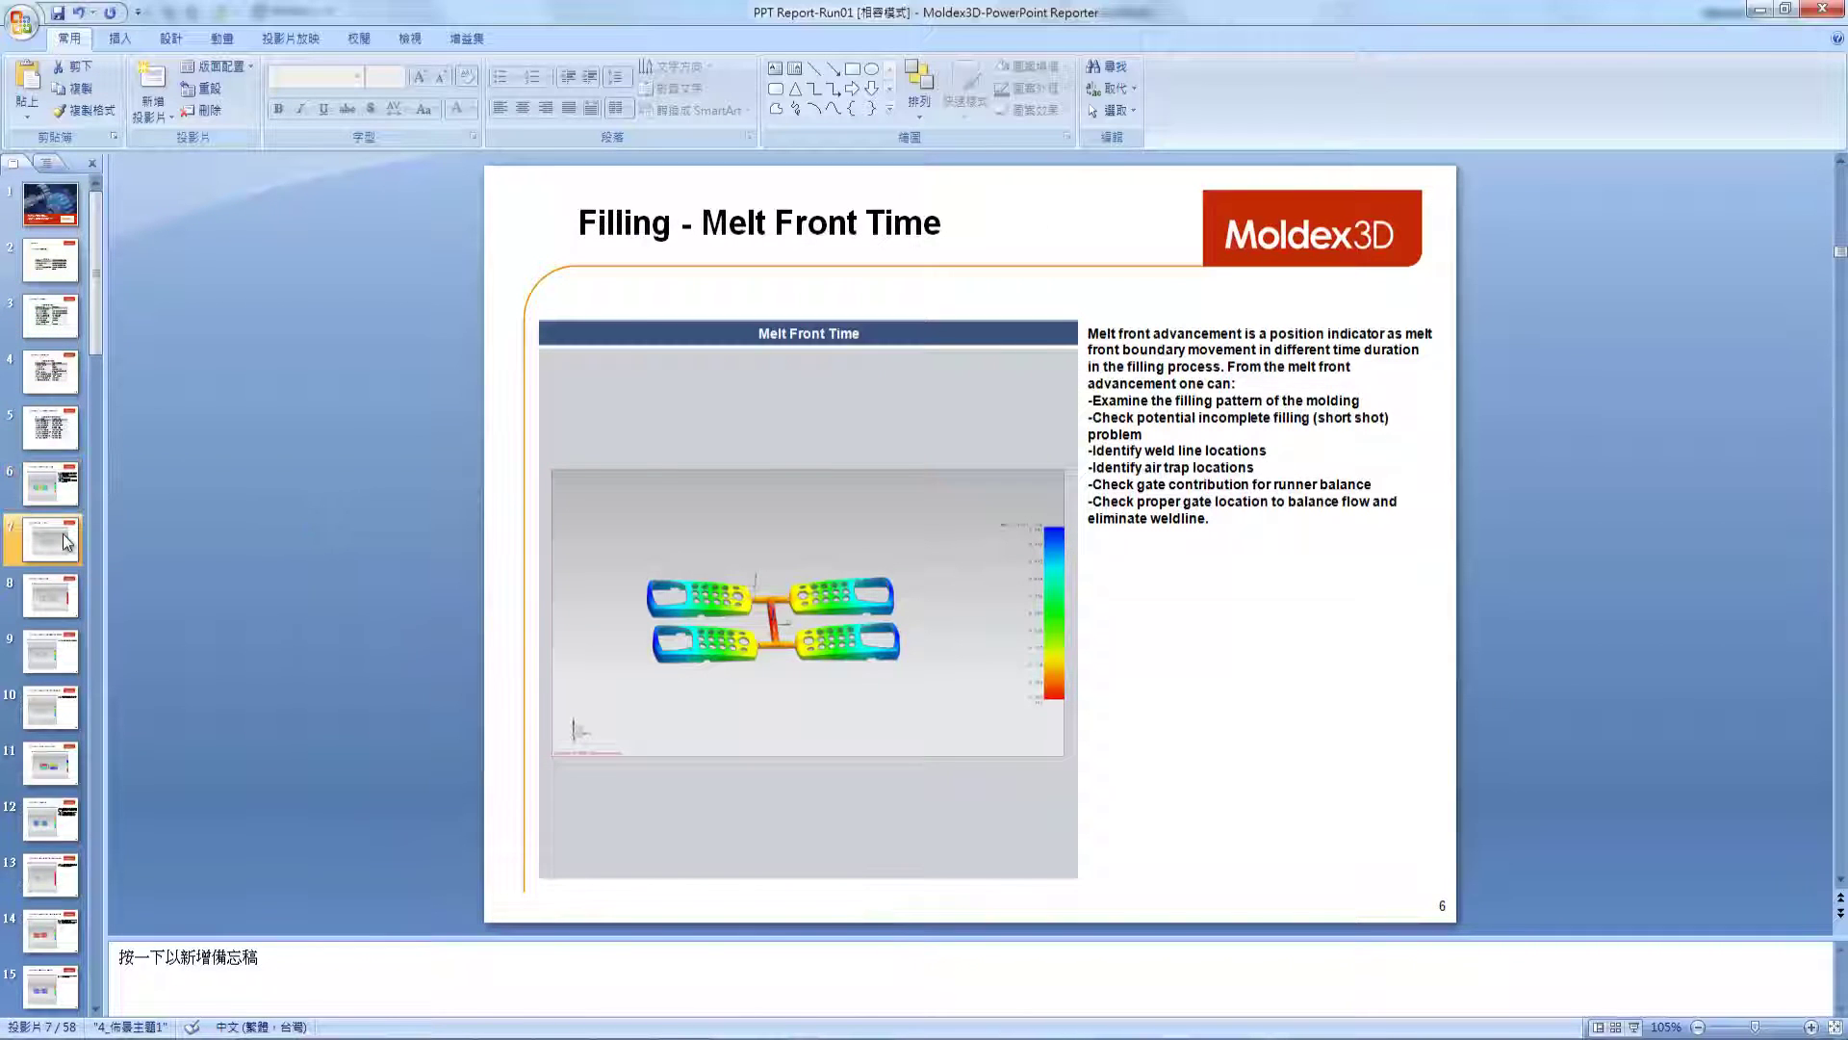
scroll(363, 828, down, 1)
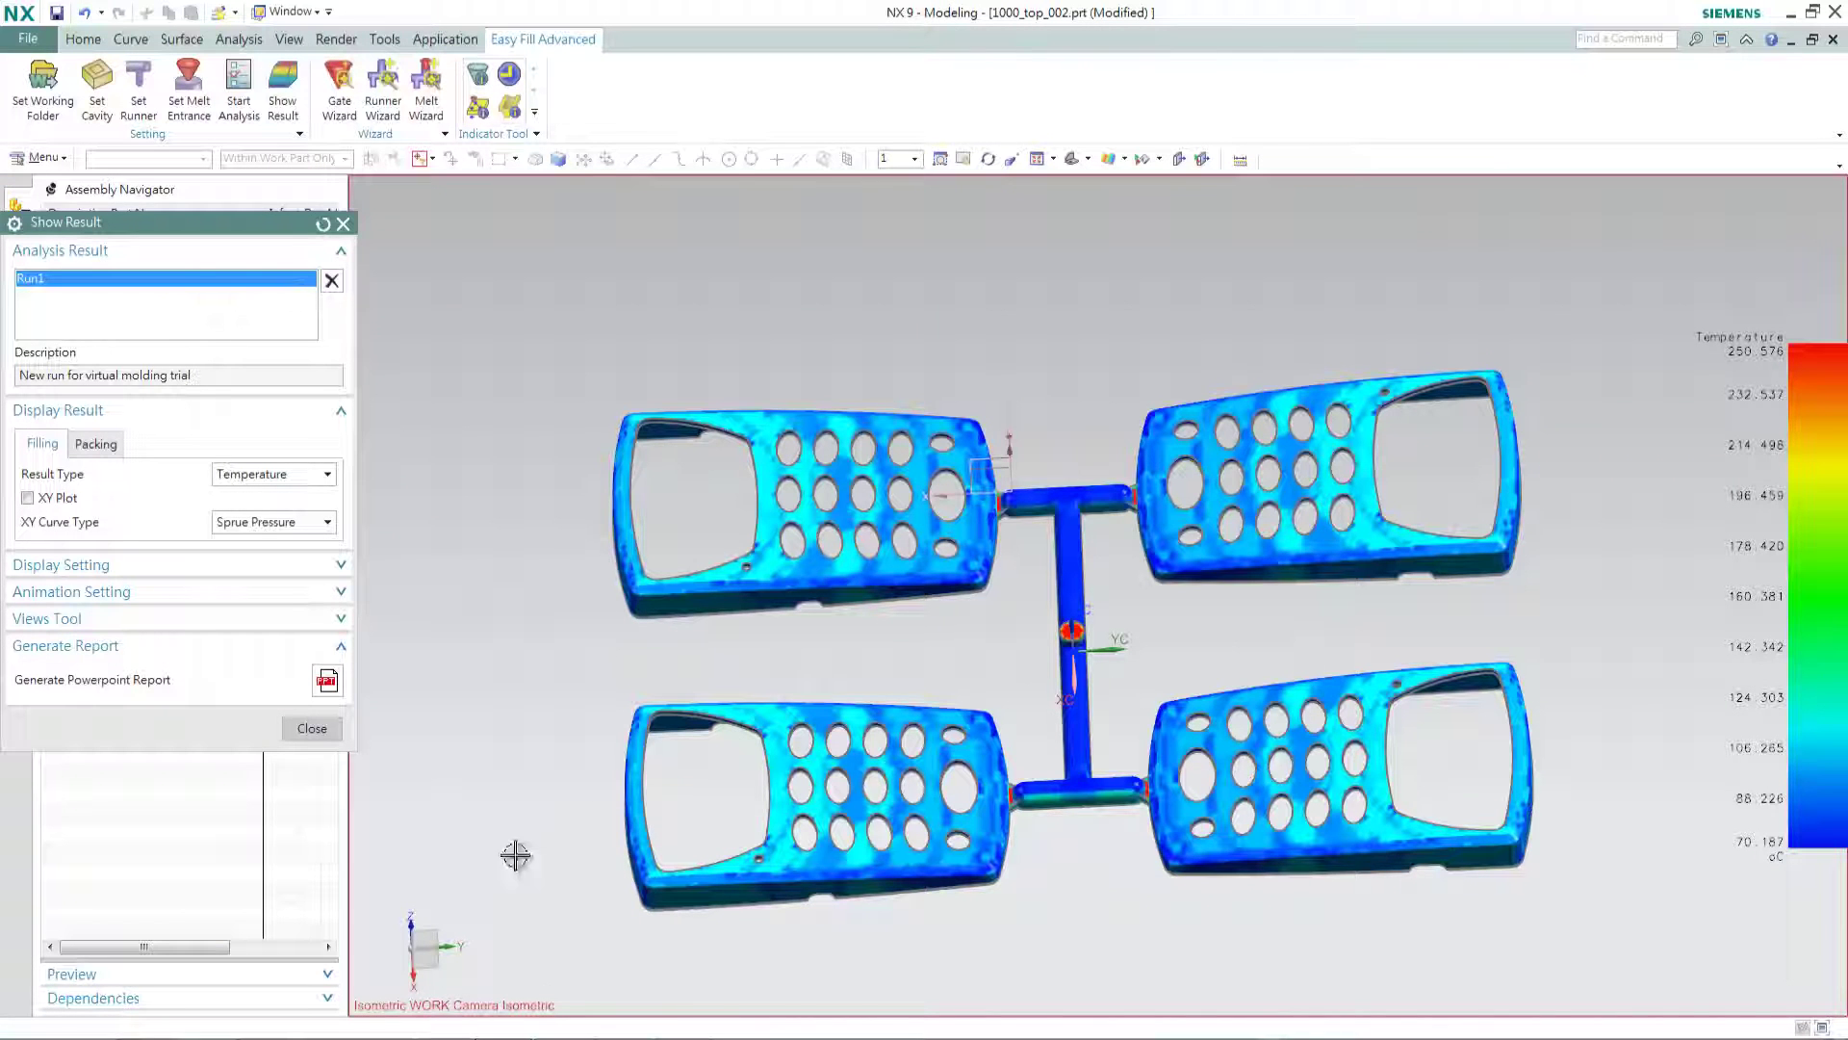
- Show Run1's Air Trap result, then switch the result type to Weld Line
click(328, 477)
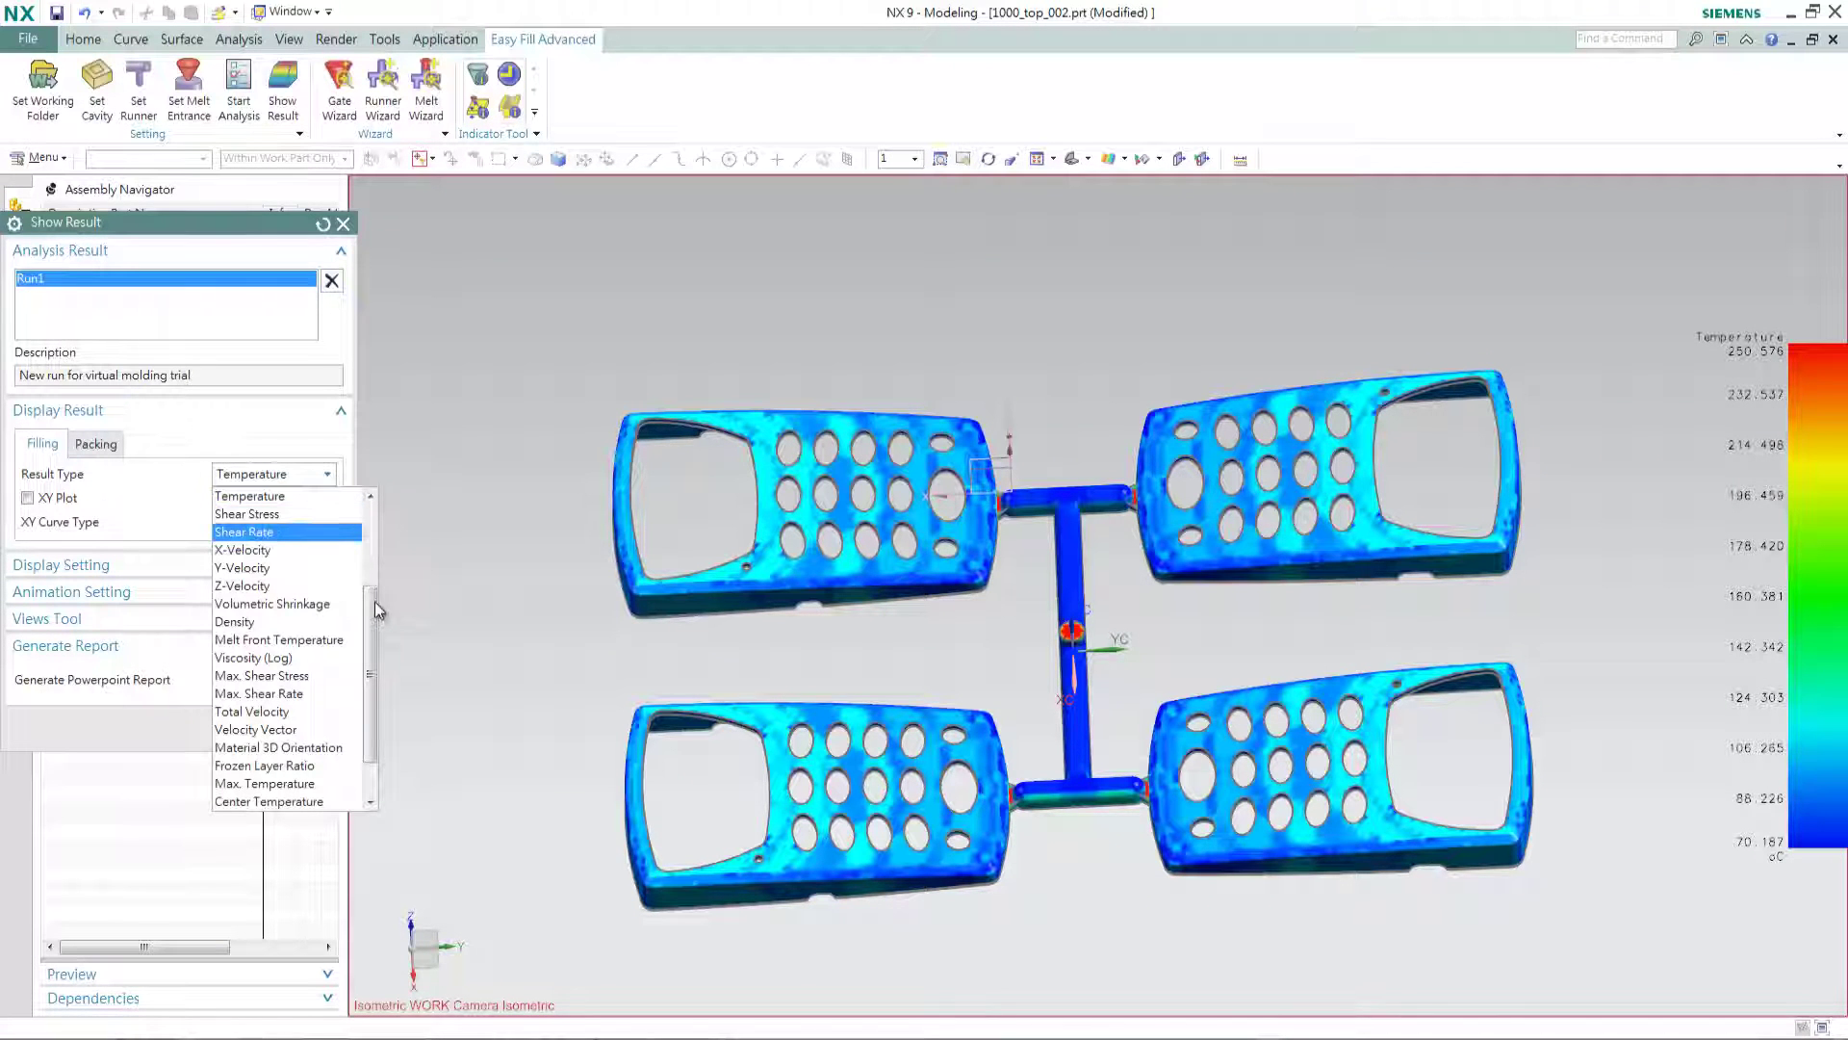
scroll(313, 529, up, 3)
scroll(313, 530, up, 1)
click(310, 517)
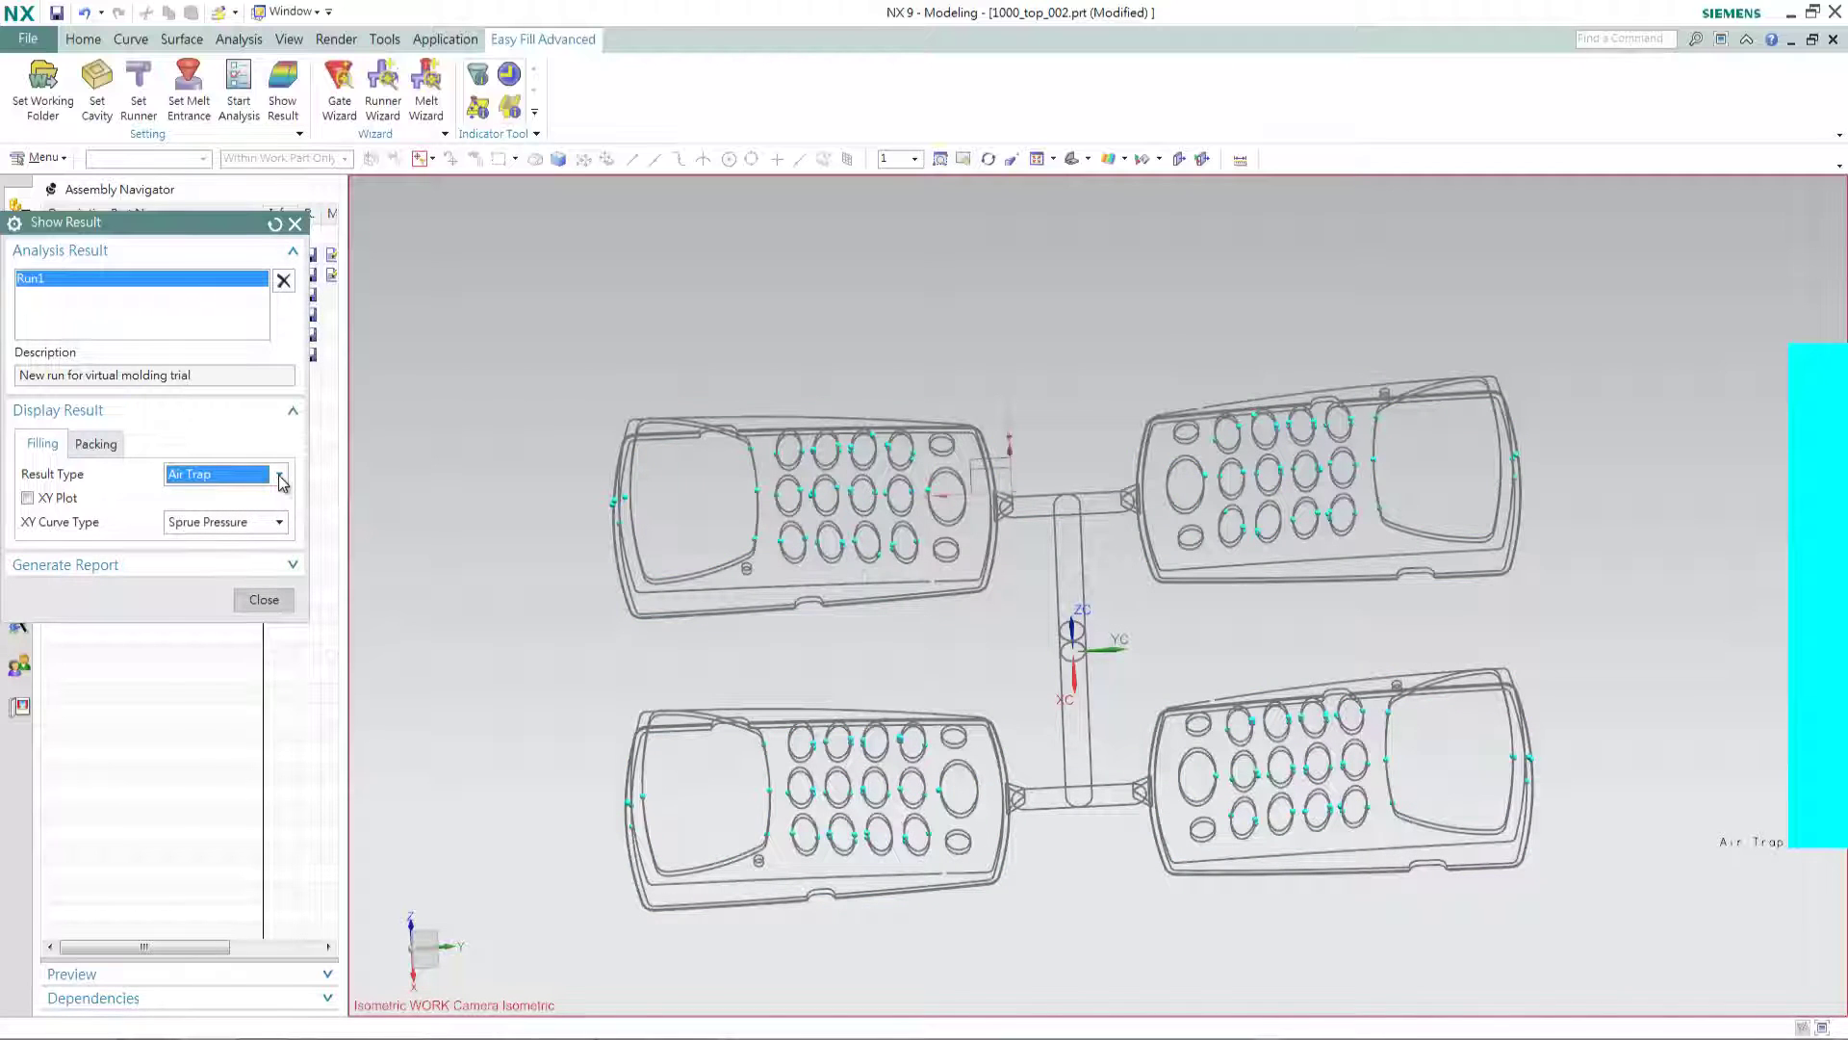
click(280, 476)
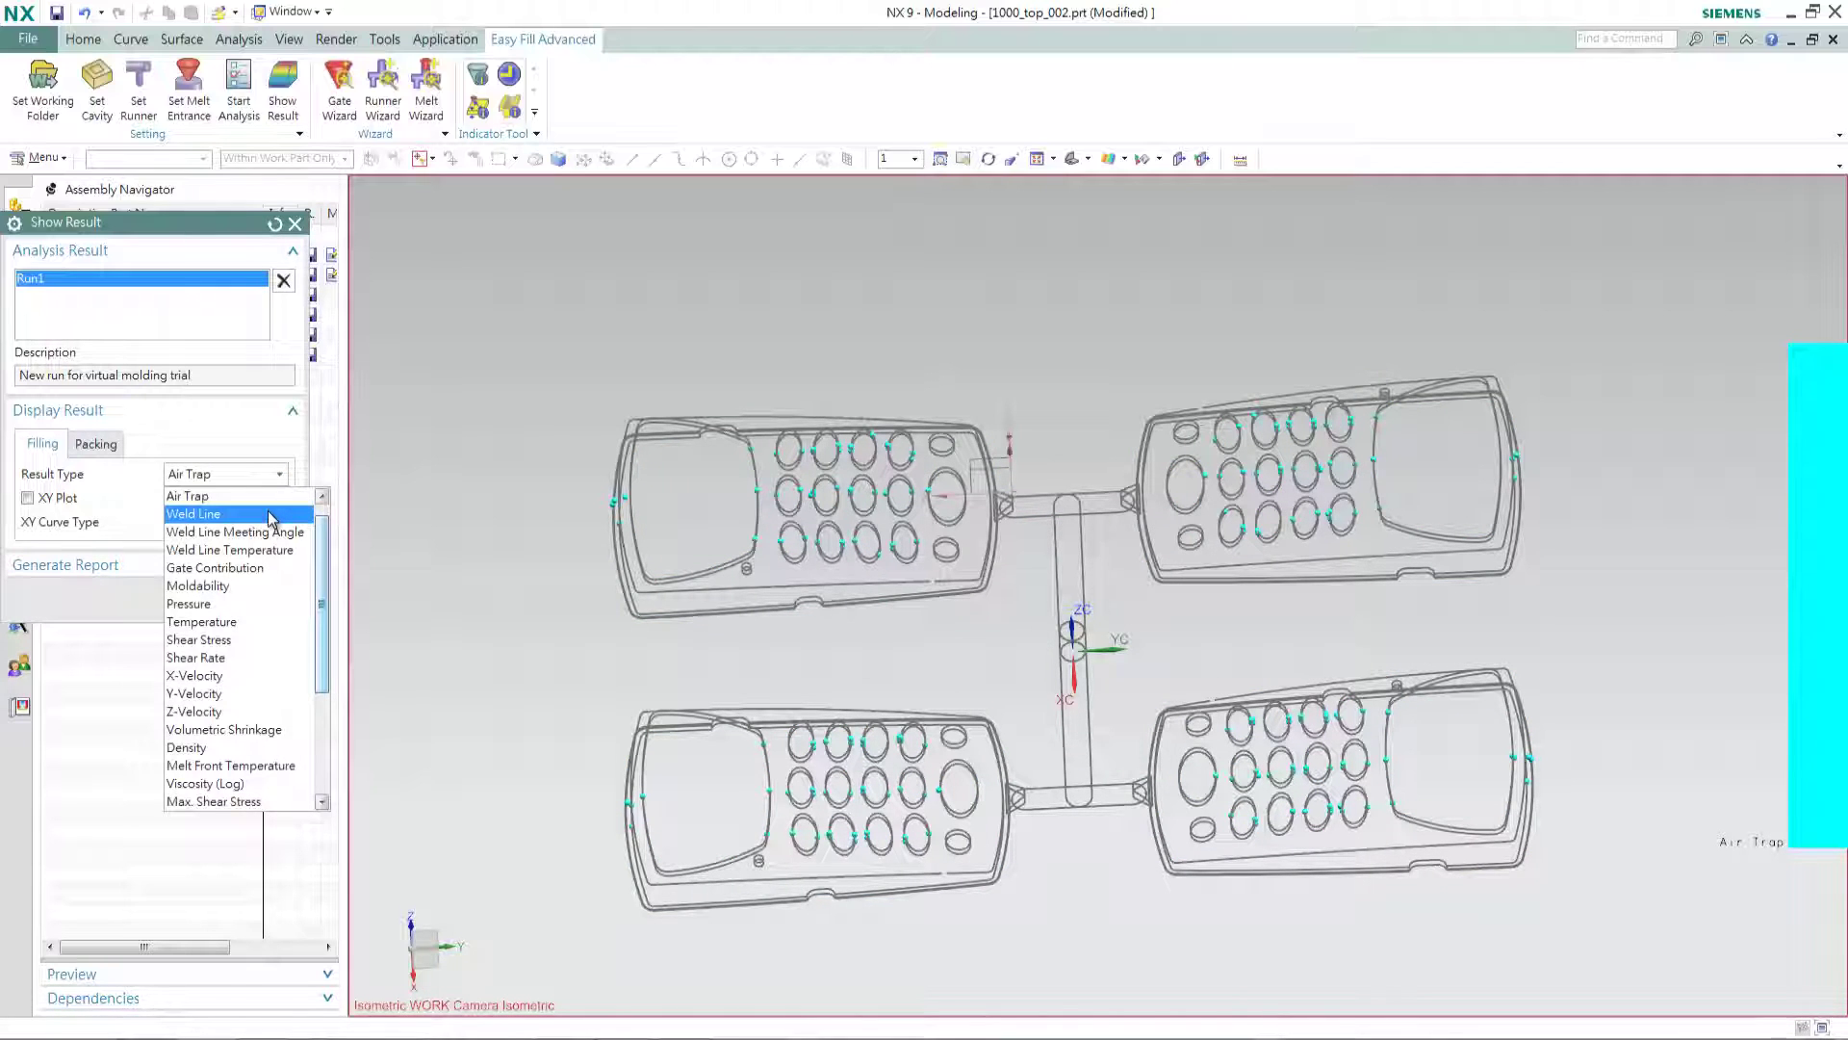
click(270, 519)
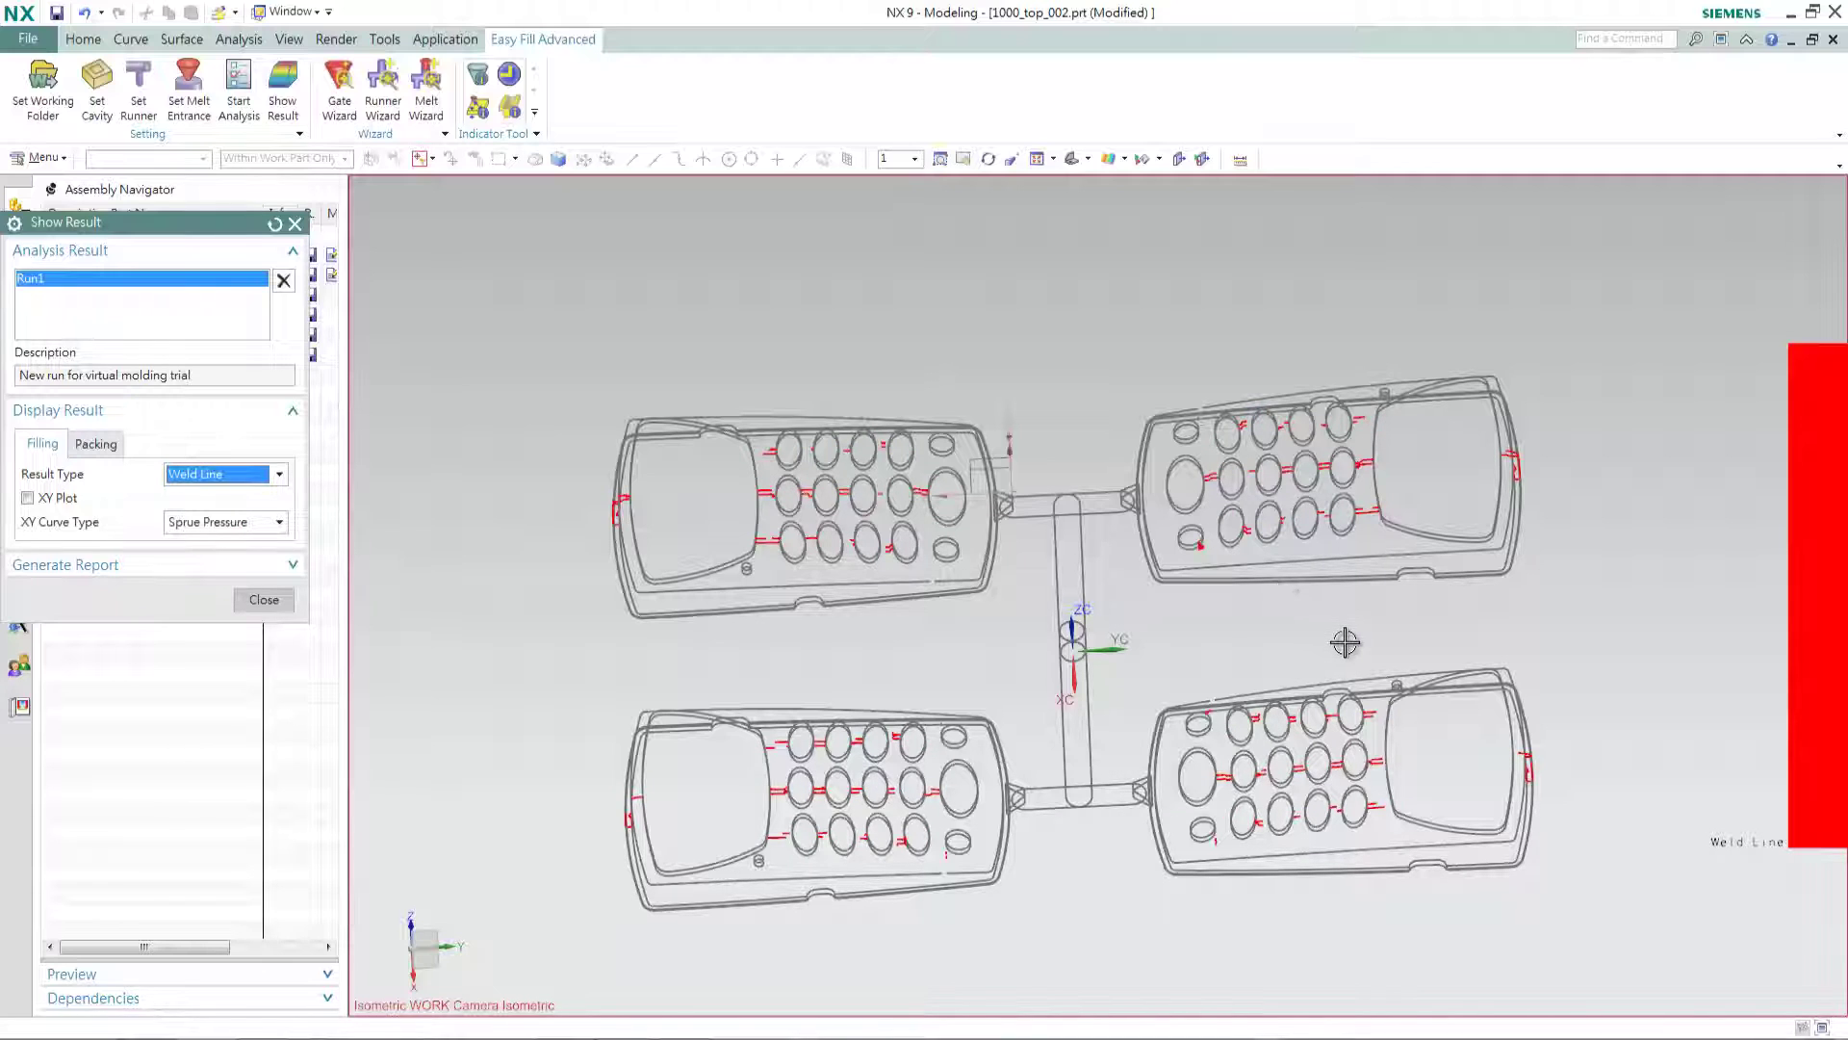